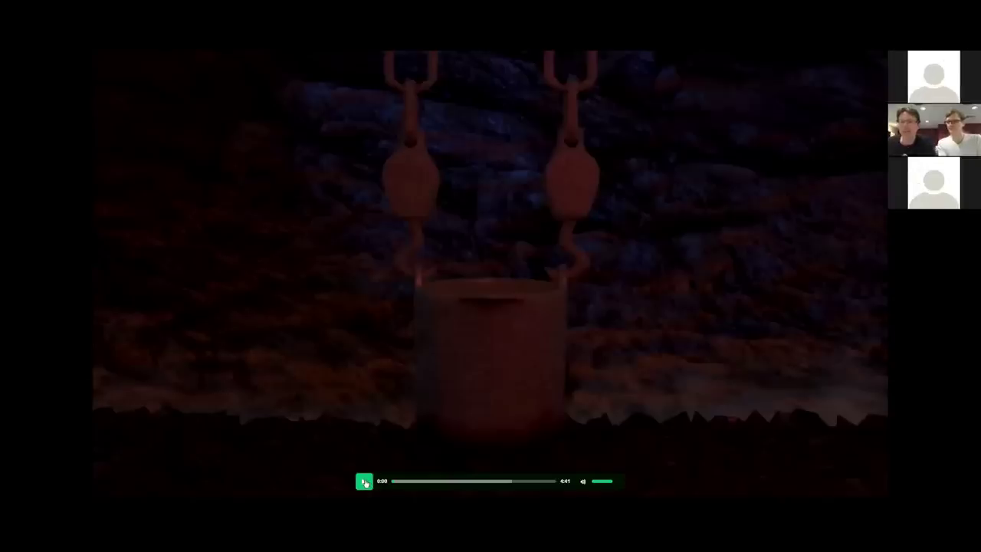
# Start playing the Fate Tokens campaign video on its Kickstarter page.
pyautogui.click(365, 483)
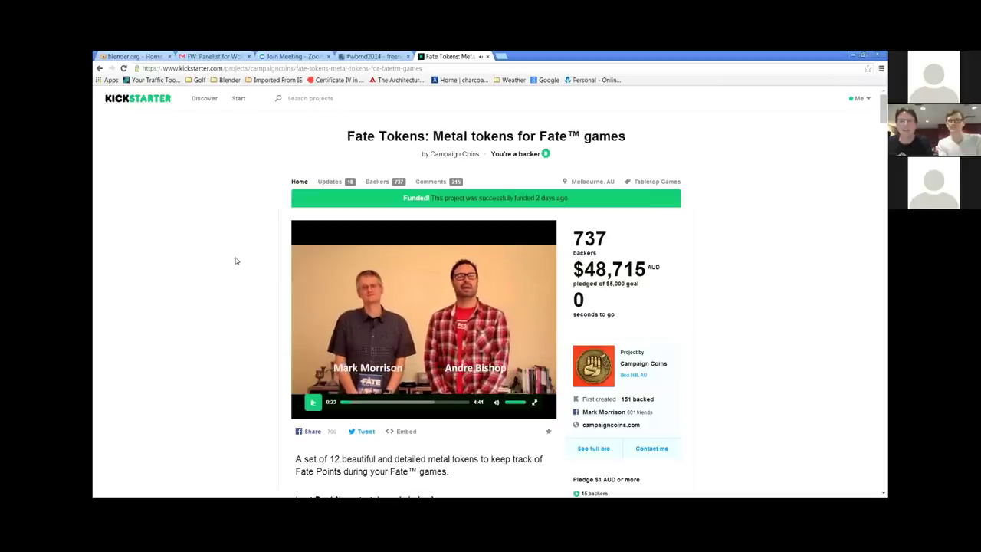
# Pause the Kickstarter campaign video.
pyautogui.press('space')
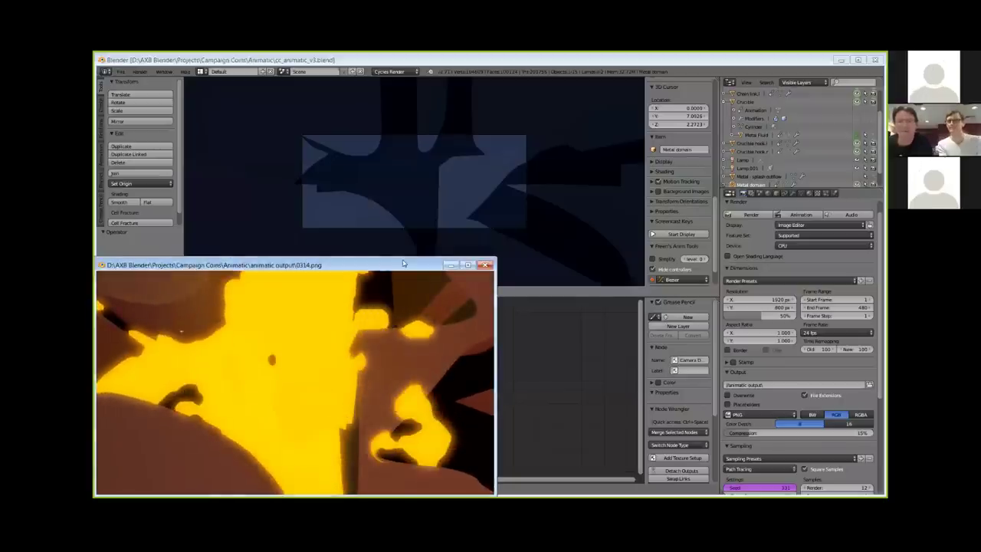
# Move the animatic frame 0314.png viewer aside and close it.
pyautogui.moveTo(402, 265); pyautogui.dragTo(458, 180)
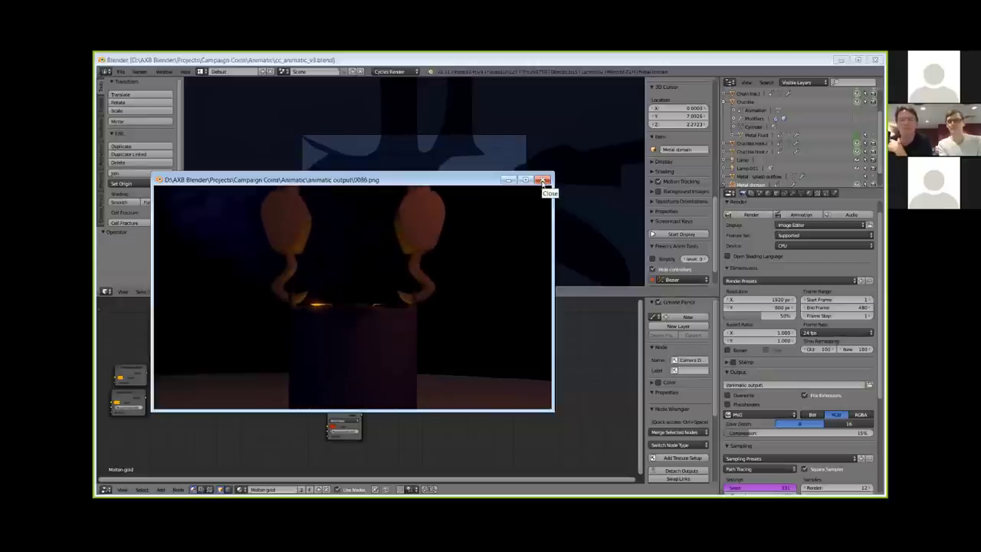
pyautogui.click(542, 180)
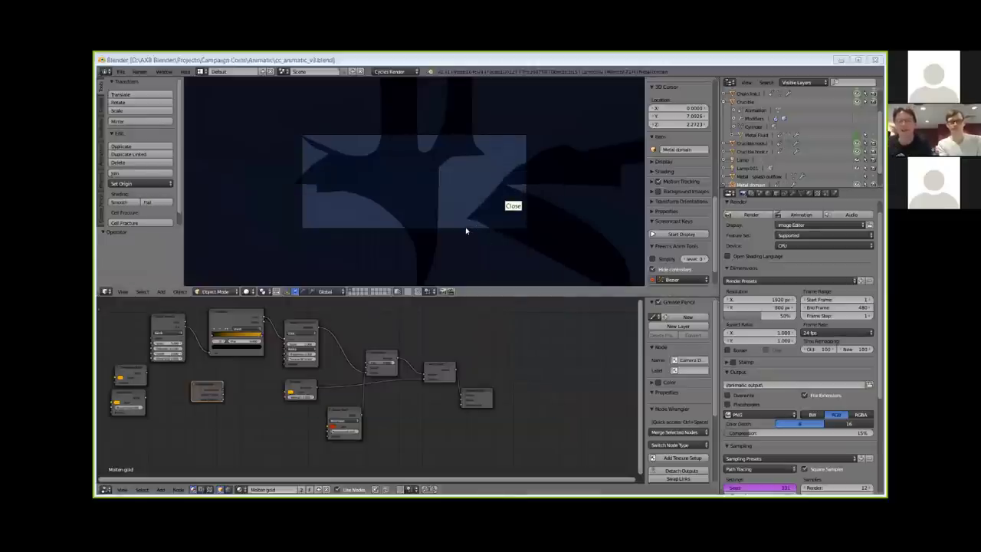
# Orbit the viewport to see the chained crucible above the molten gold pool from the front.
pyautogui.moveTo(445, 200); pyautogui.dragTo(535, 251, button='middle')
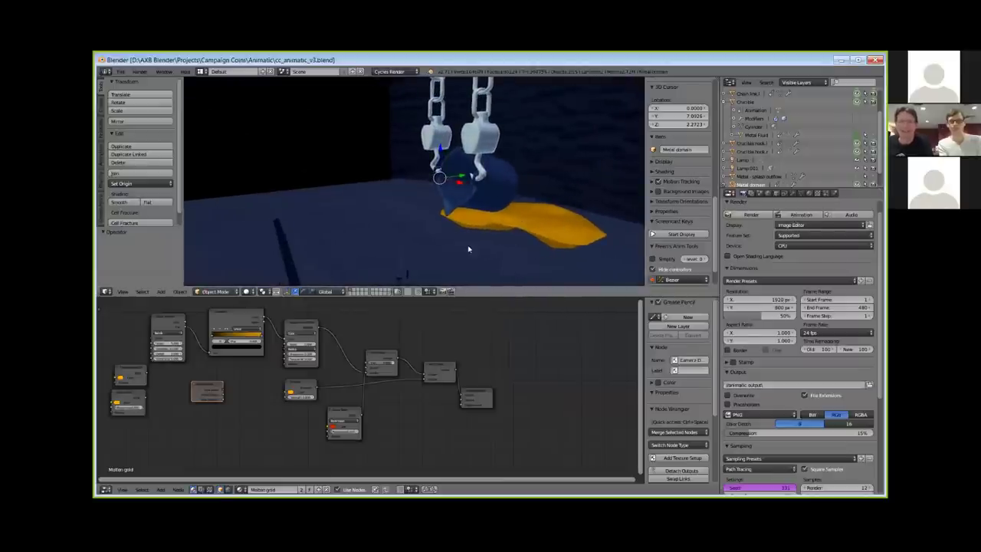
pyautogui.moveTo(469, 250); pyautogui.dragTo(508, 243, button='middle')
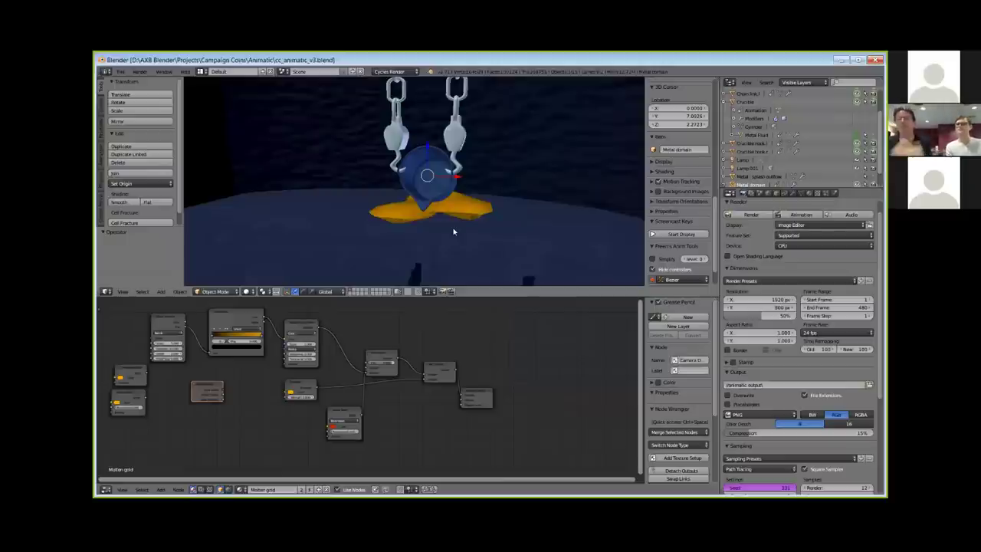
# Select the Crucible, orbit around it, then show the Metal domain's fluid domain physics settings.
pyautogui.rightClick(481, 213)
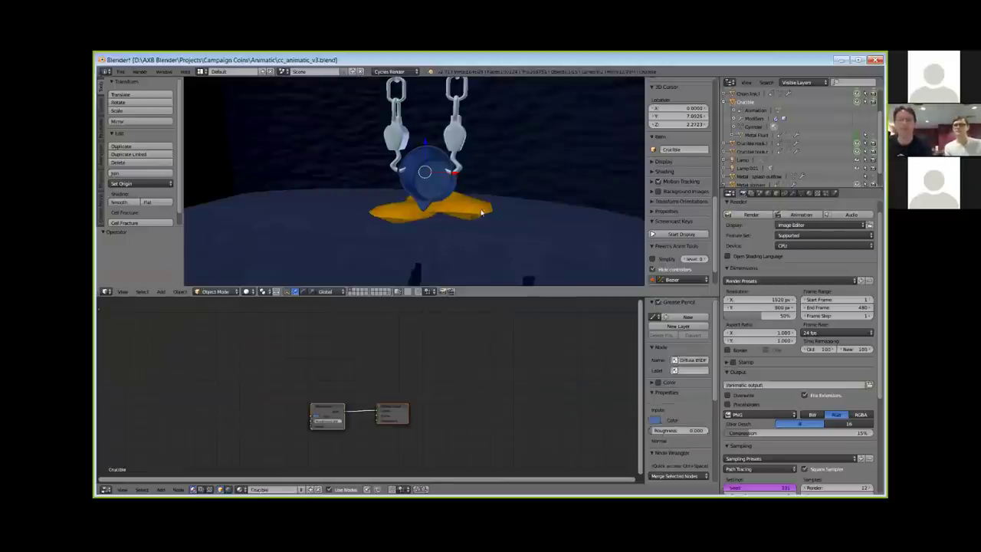
pyautogui.moveTo(485, 211); pyautogui.dragTo(464, 210, button='middle')
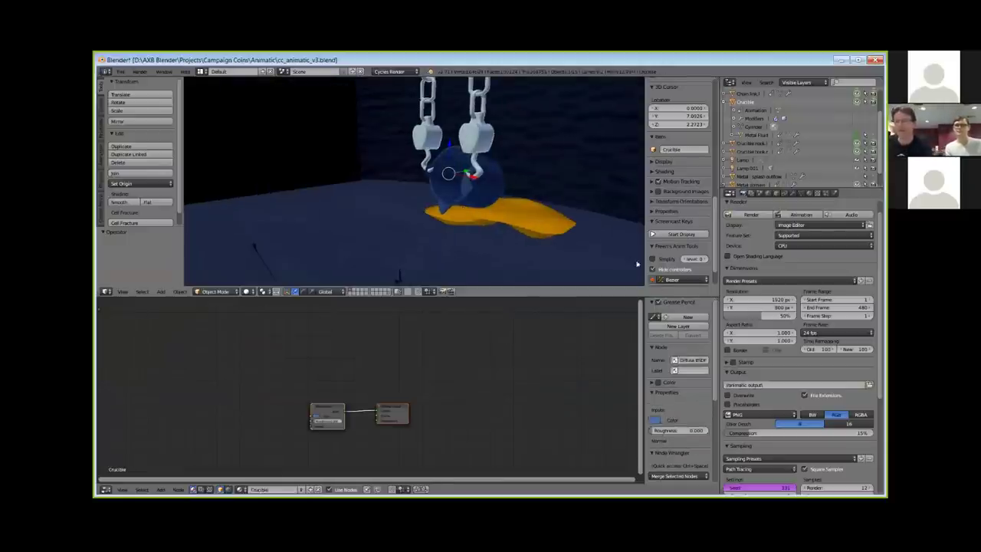
pyautogui.moveTo(551, 228)
pyautogui.mouseDown(button='middle')
pyautogui.moveTo(569, 210)
pyautogui.moveTo(550, 215)
pyautogui.mouseUp(button='middle')
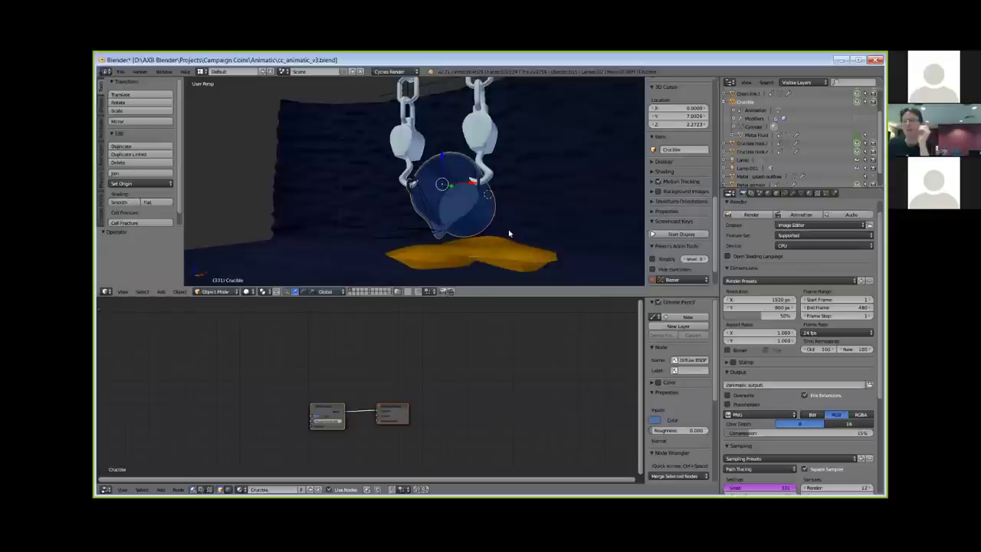
pyautogui.rightClick(484, 242)
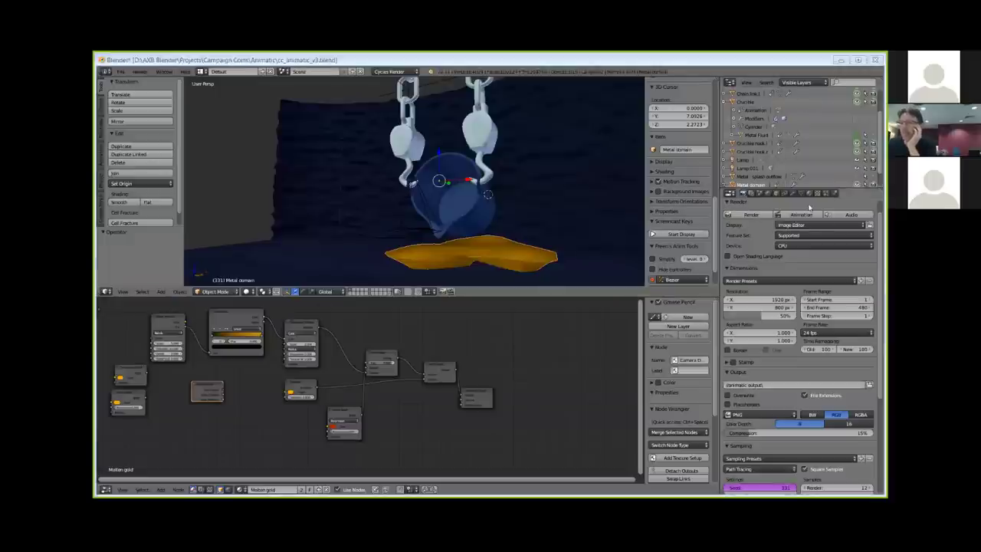
pyautogui.click(835, 193)
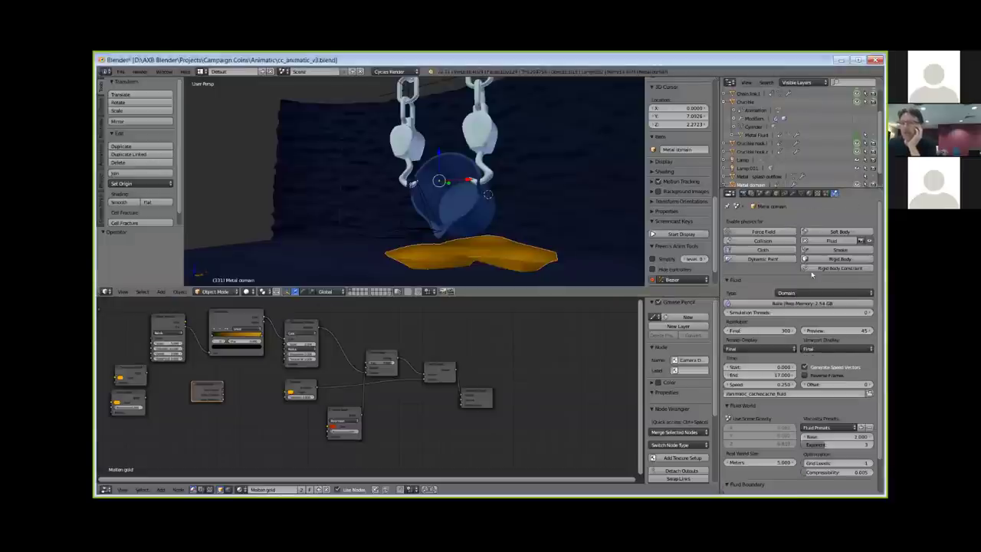
# Review Metal Fluid's Inflow settings and the Crucible's Obstacle settings, then reselect Metal Fluid.
pyautogui.scroll(-2, 812, 274)
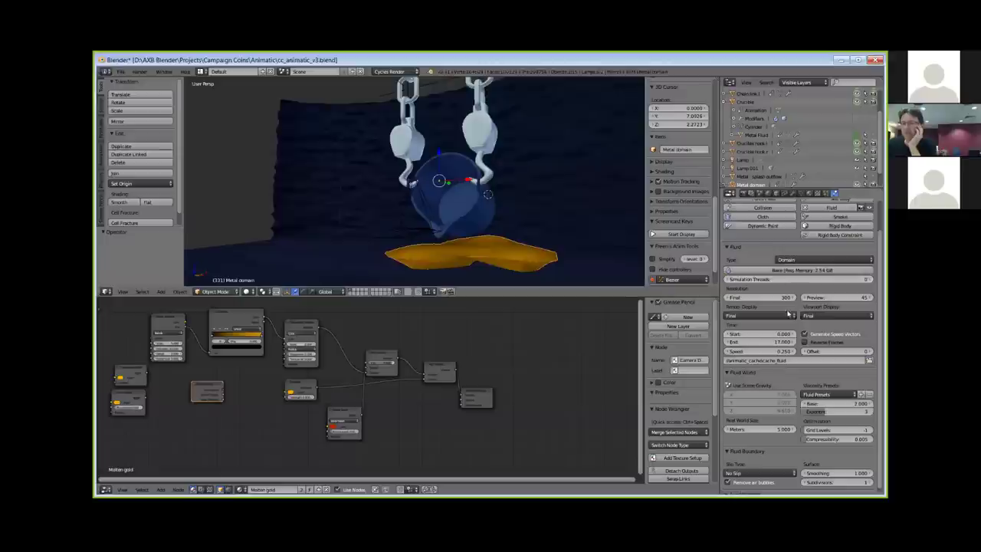
pyautogui.scroll(-1, 788, 313)
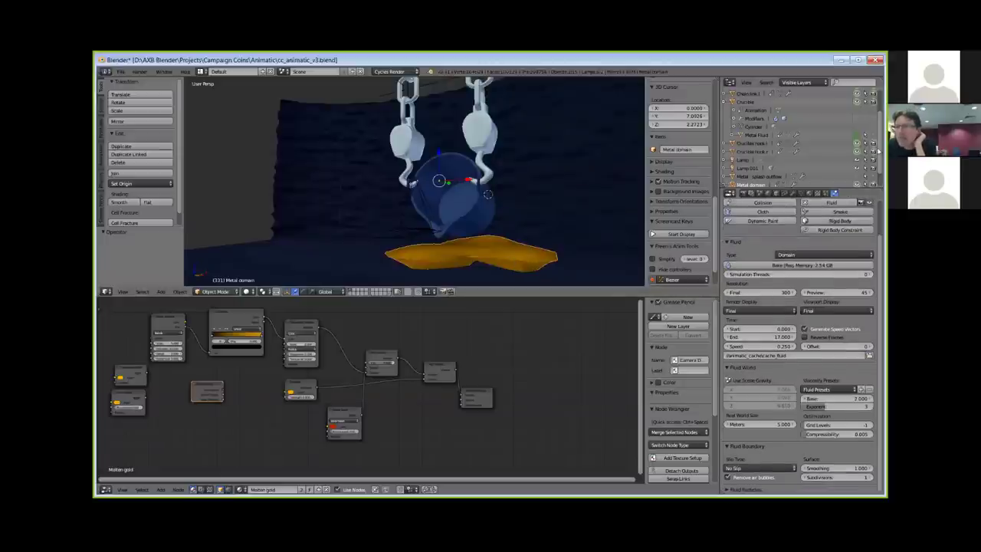
pyautogui.scroll(-2, 882, 163)
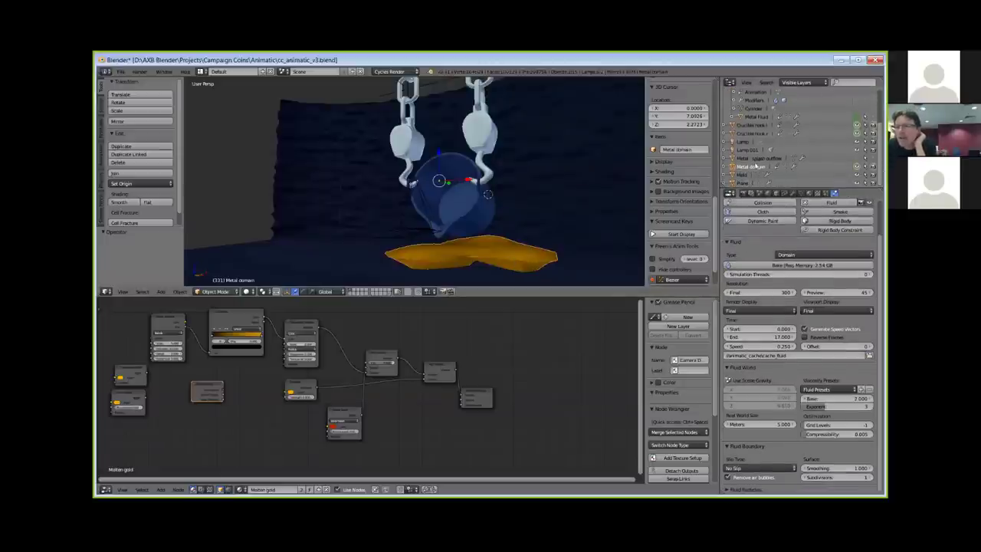
pyautogui.click(774, 118)
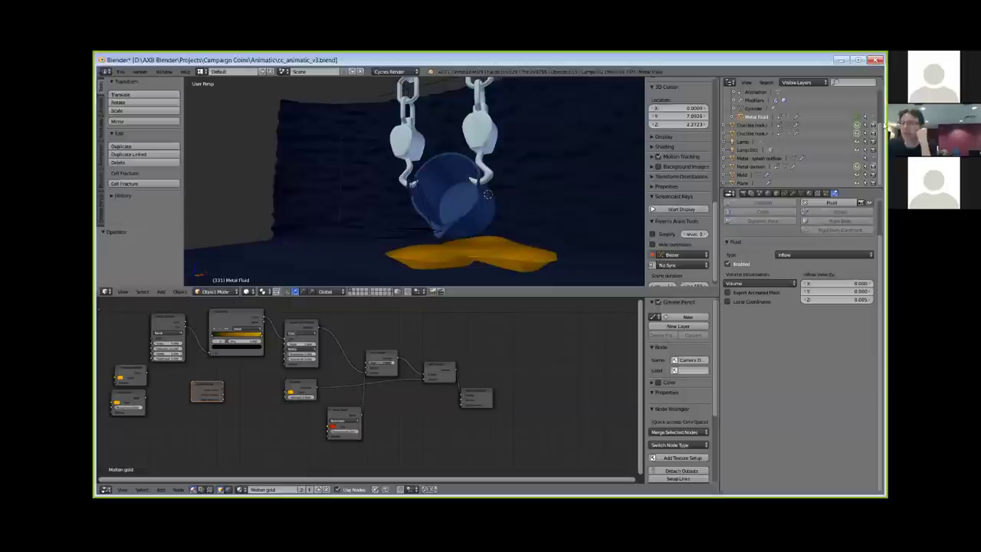
pyautogui.click(858, 118)
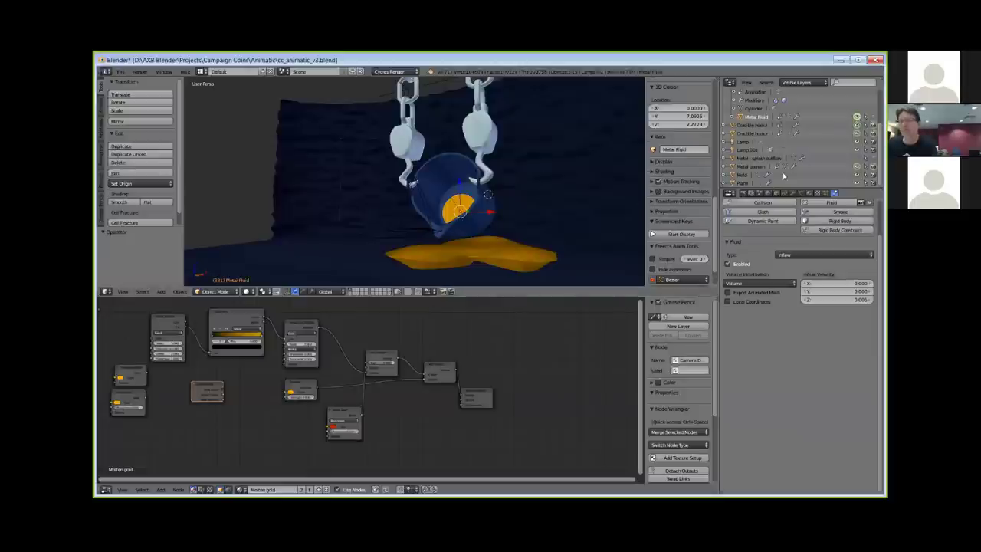
pyautogui.press('a')
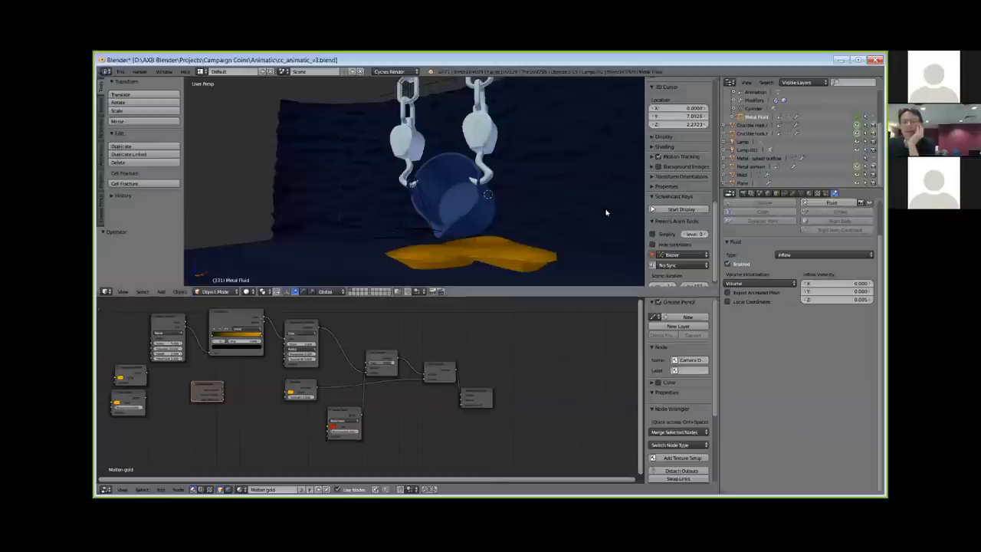
pyautogui.rightClick(451, 199)
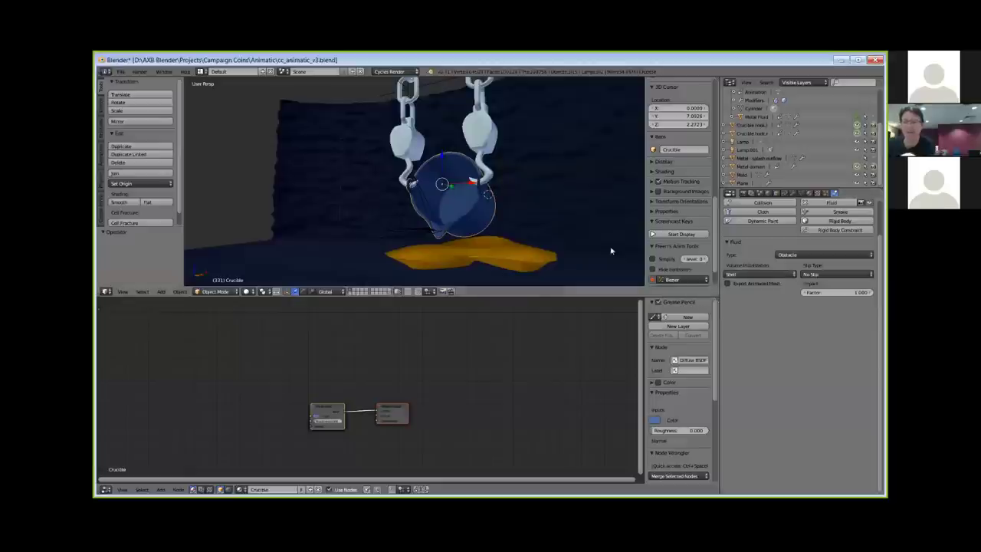
pyautogui.rightClick(497, 242)
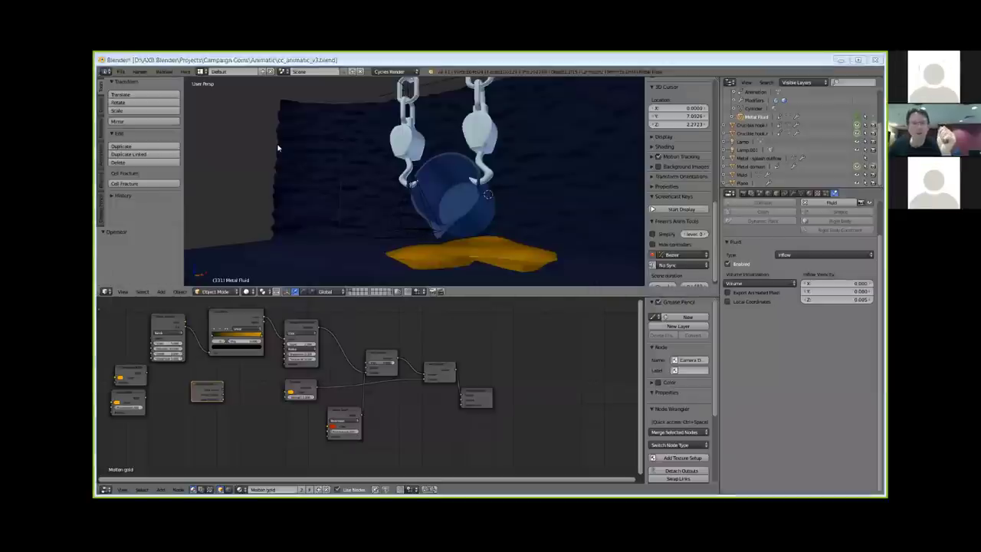
# Switch from the animatic file to the cc_production_v24.blend window.
pyautogui.hotkey('alt', 'Tab')
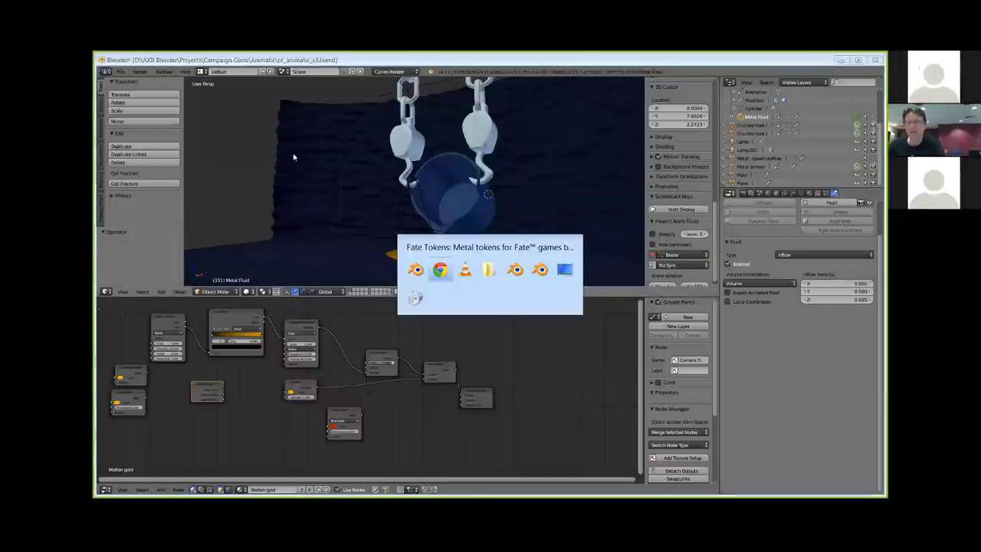
pyautogui.hotkey('alt', 'Tab')
pyautogui.hotkey('alt', 'Tab')
pyautogui.hotkey('alt', 'Tab')
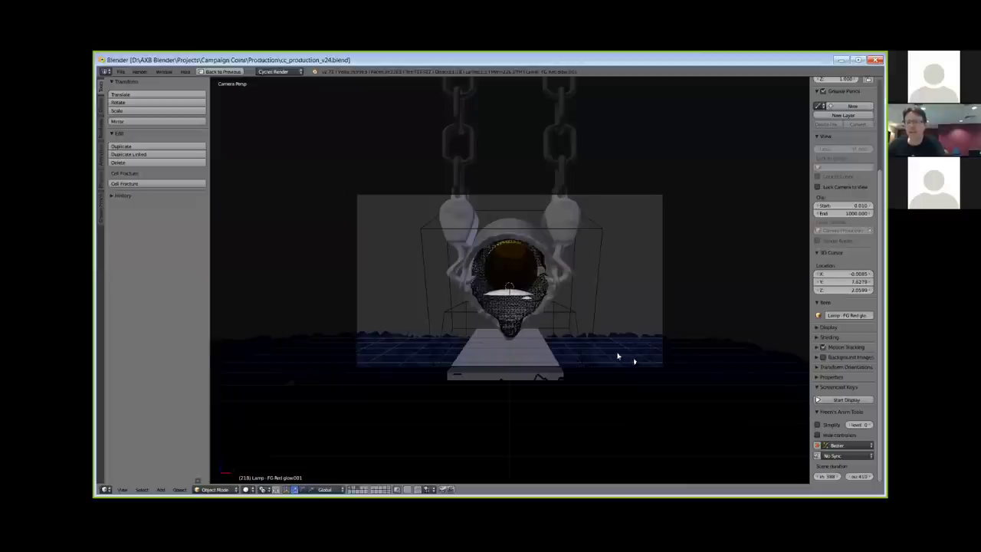
# Select the Sphere, restore the full layout, and show the Fluid Domain's Molten gold nodes.
pyautogui.moveTo(618, 357)
pyautogui.mouseDown(button='middle')
pyautogui.moveTo(587, 352)
pyautogui.moveTo(629, 345)
pyautogui.mouseUp(button='middle')
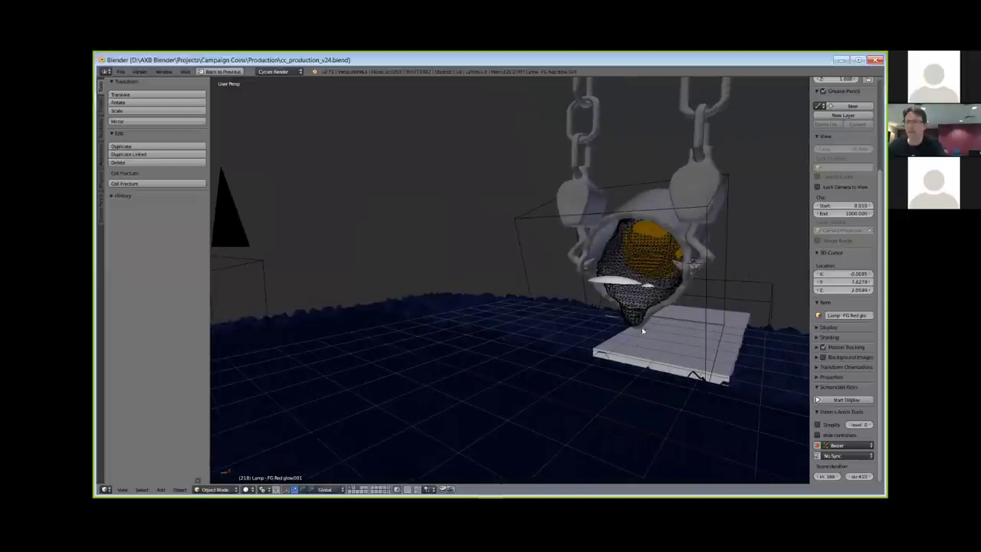
pyautogui.rightClick(644, 322)
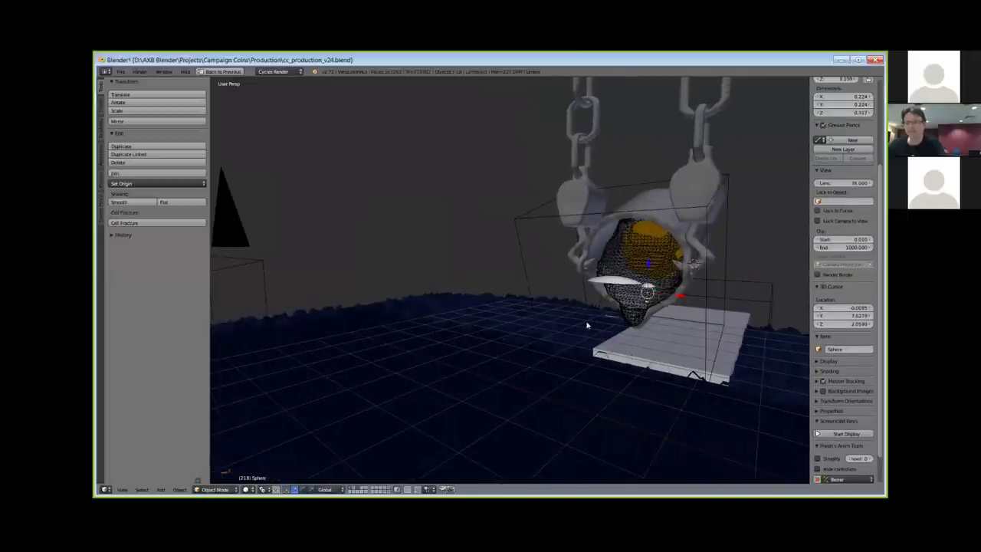
pyautogui.hotkey('shift', 'space')
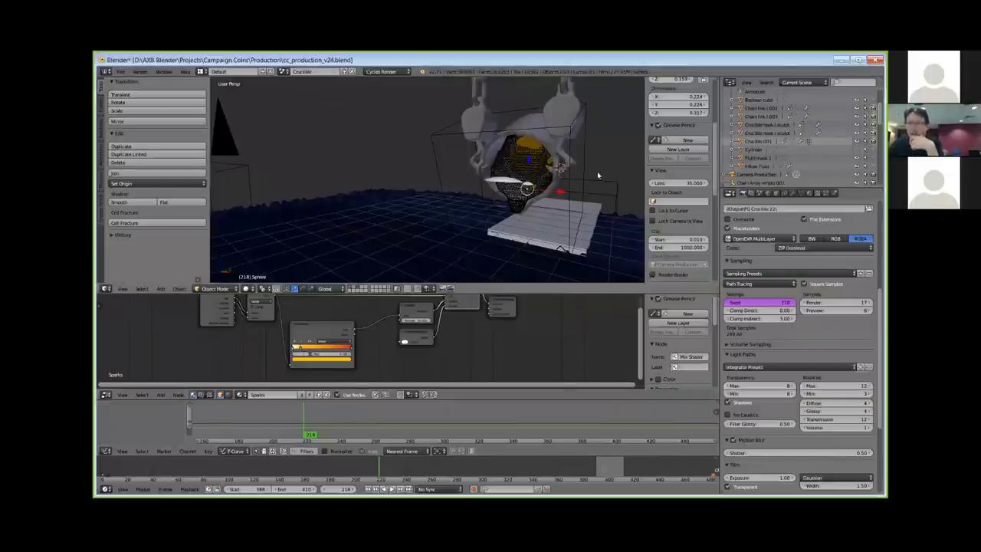
pyautogui.rightClick(520, 170)
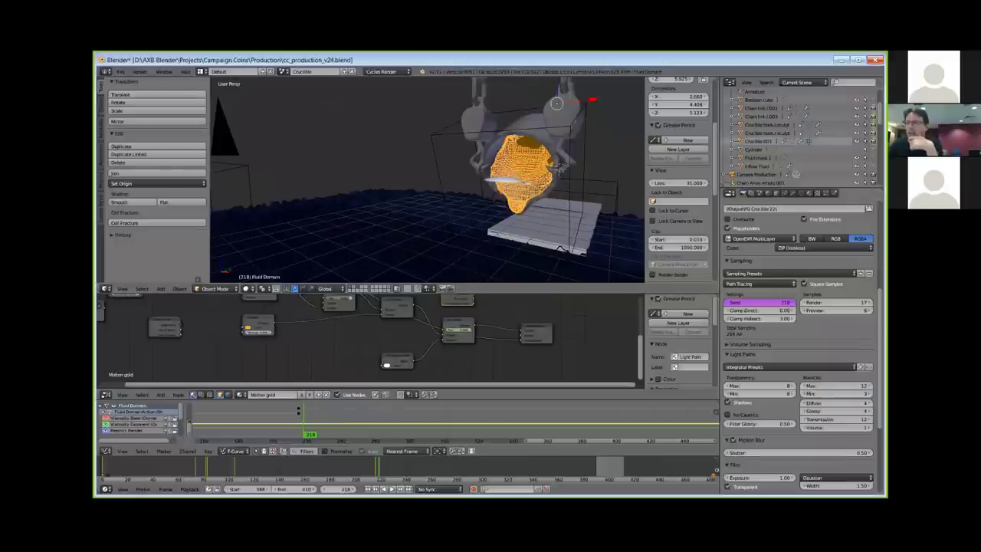
pyautogui.scroll(-3, 879, 305)
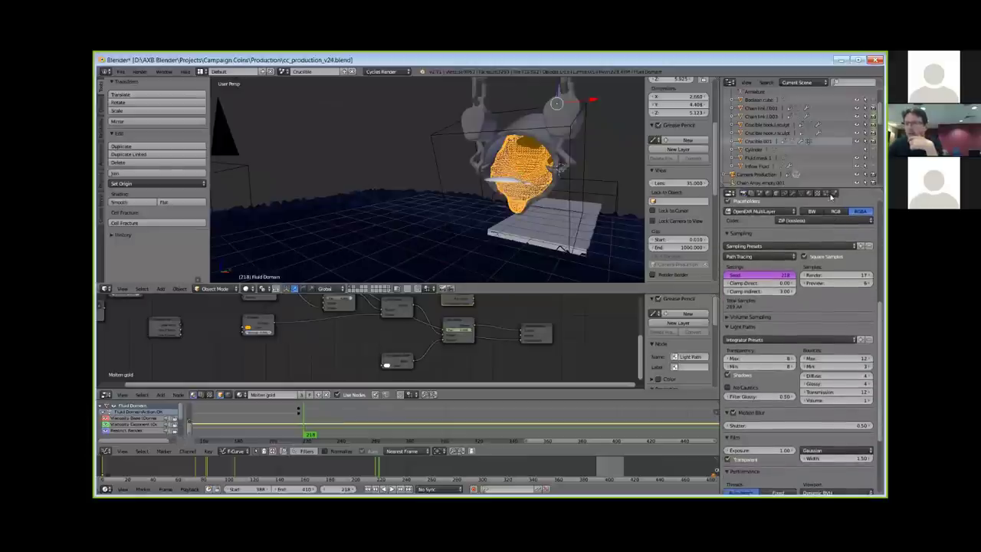
pyautogui.click(836, 194)
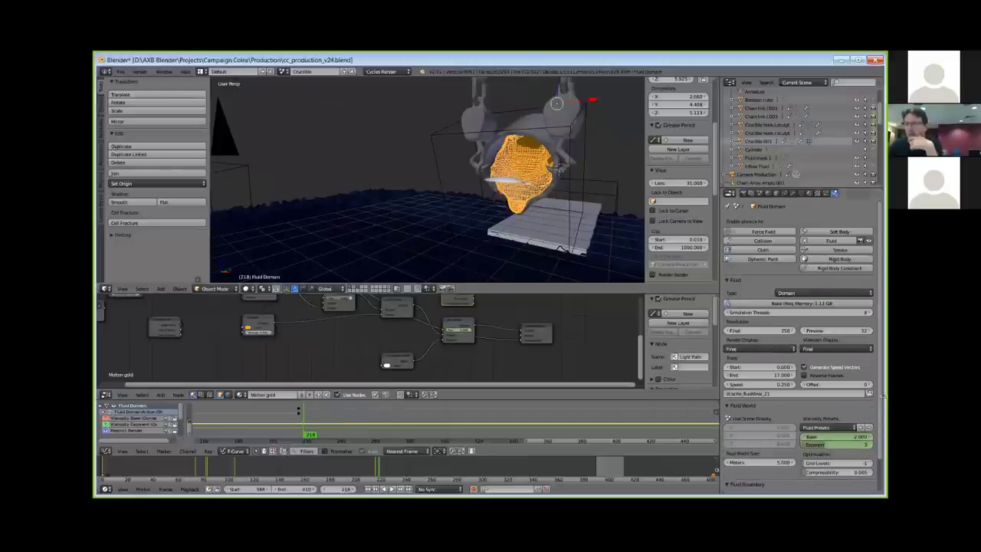
pyautogui.scroll(-4, 834, 400)
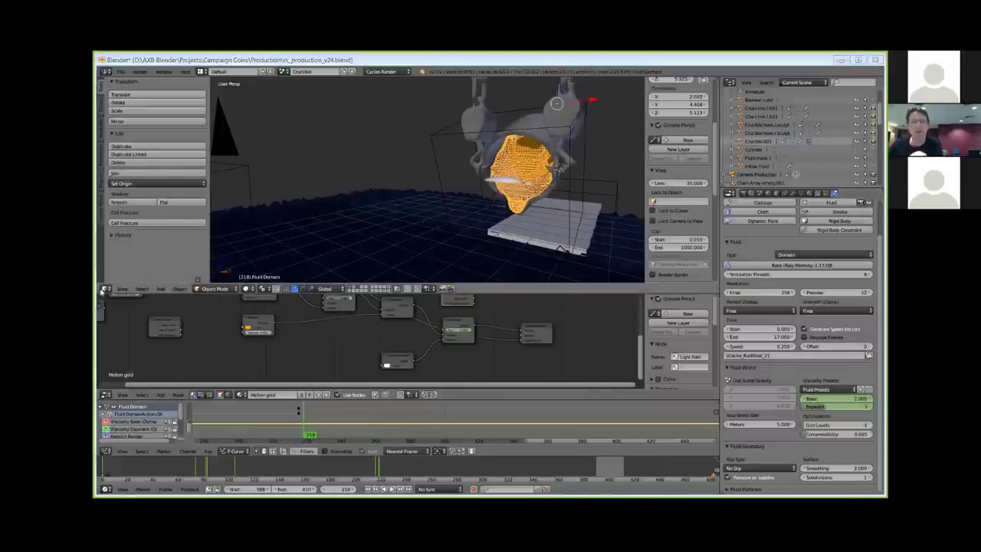
pyautogui.click(105, 288)
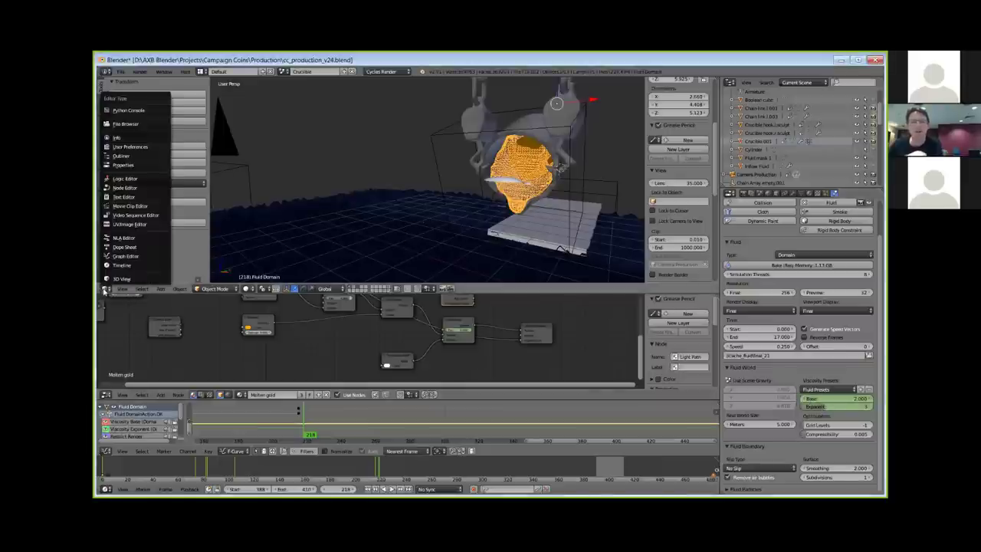
# Switch the top 3D view to the Graph Editor and frame the Viscosity Base and Exponent curves.
pyautogui.click(125, 256)
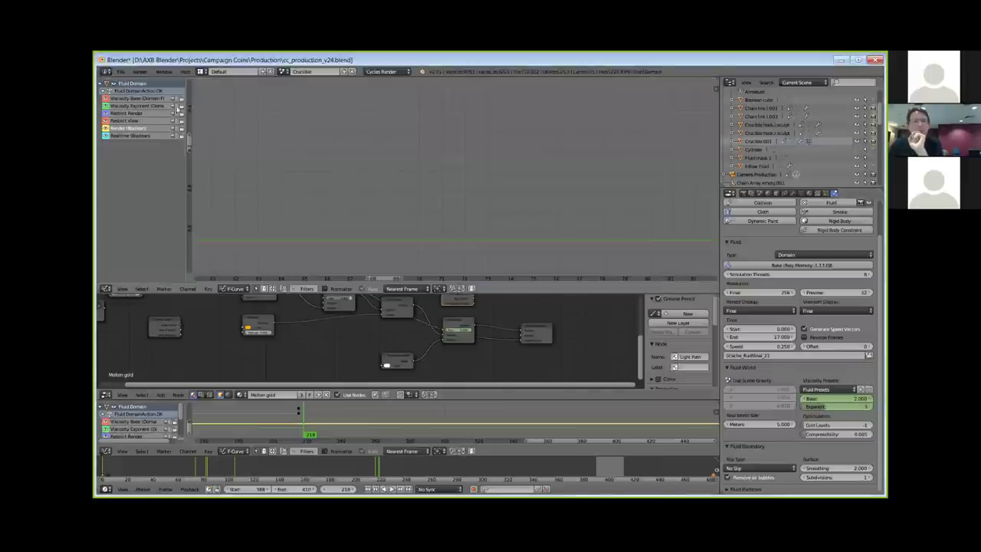
pyautogui.click(142, 99)
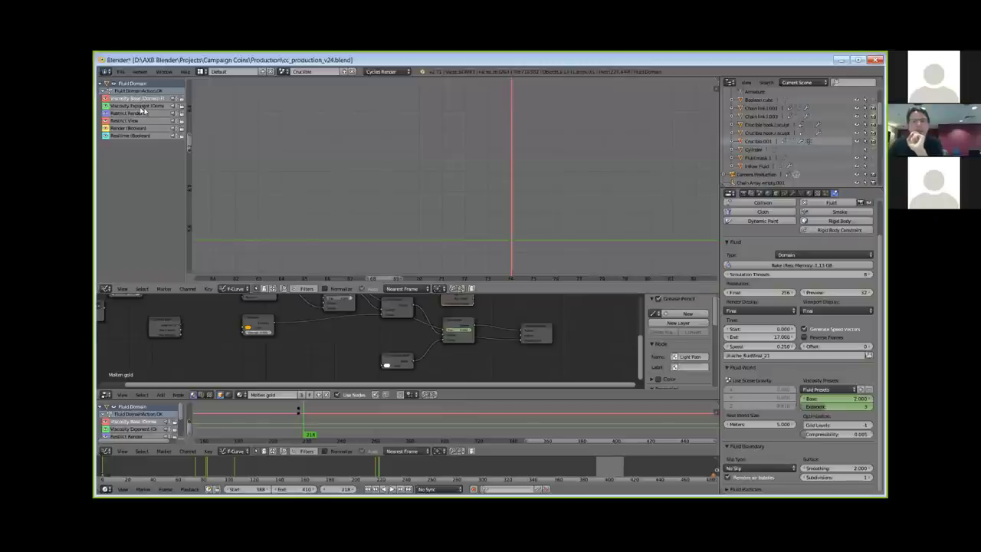
pyautogui.click(140, 107)
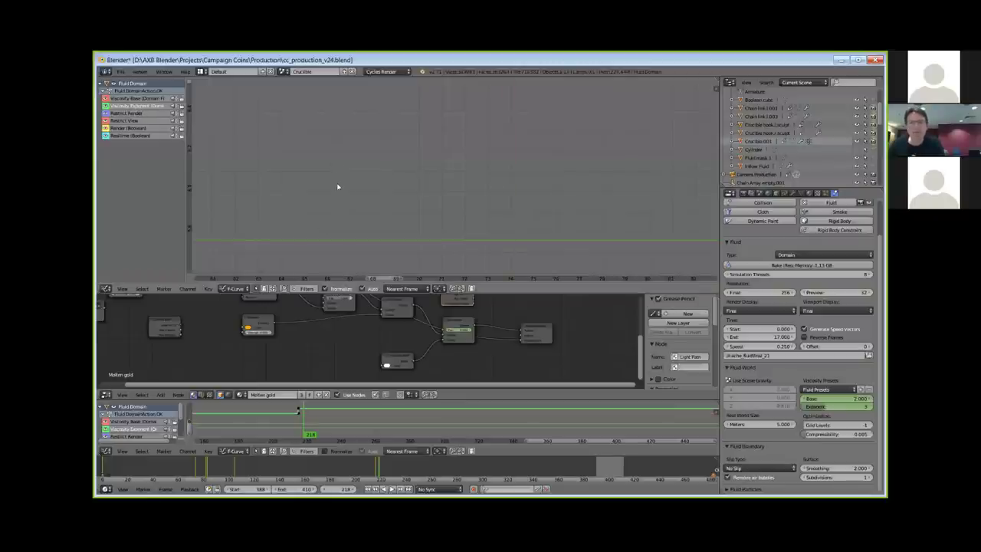
pyautogui.press('Home')
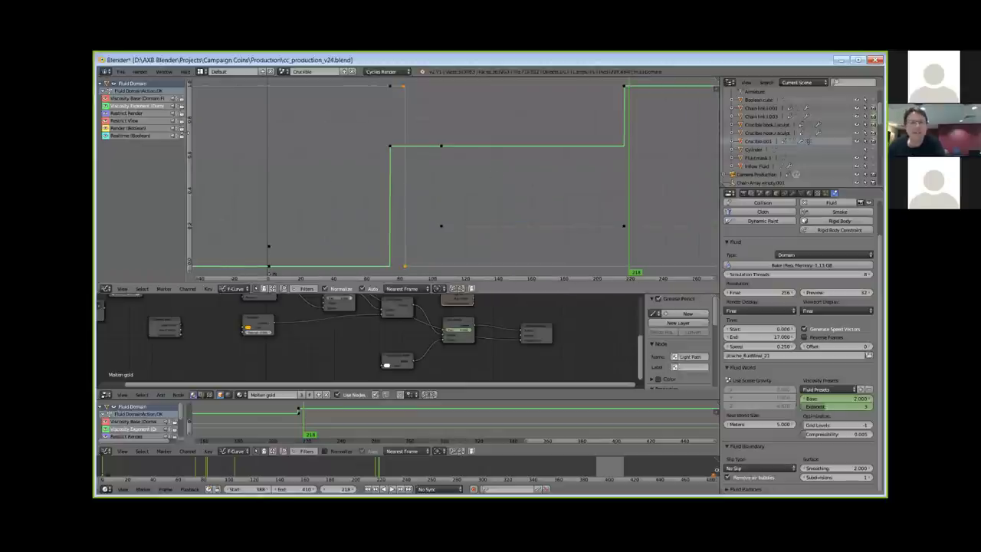
pyautogui.click(128, 99)
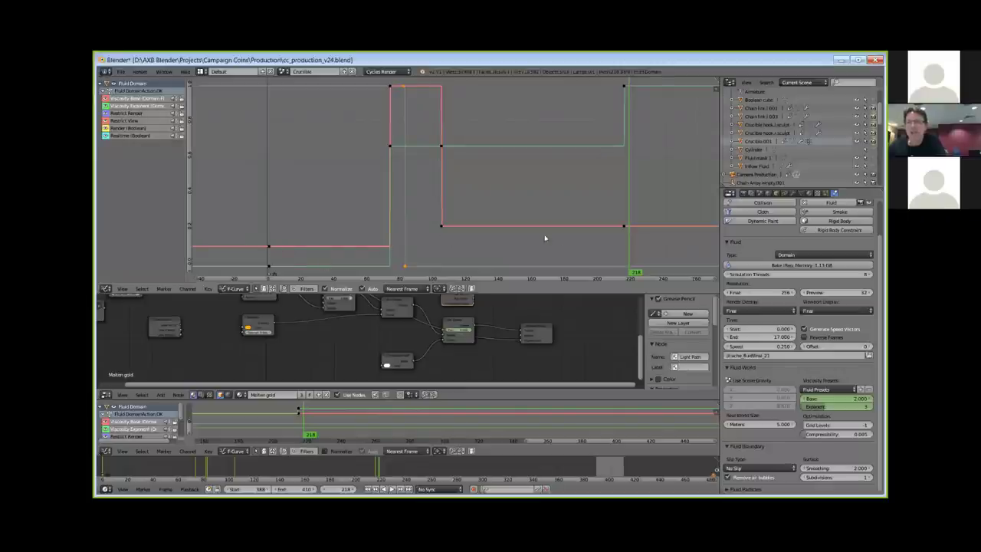
pyautogui.scroll(-3, 531, 221)
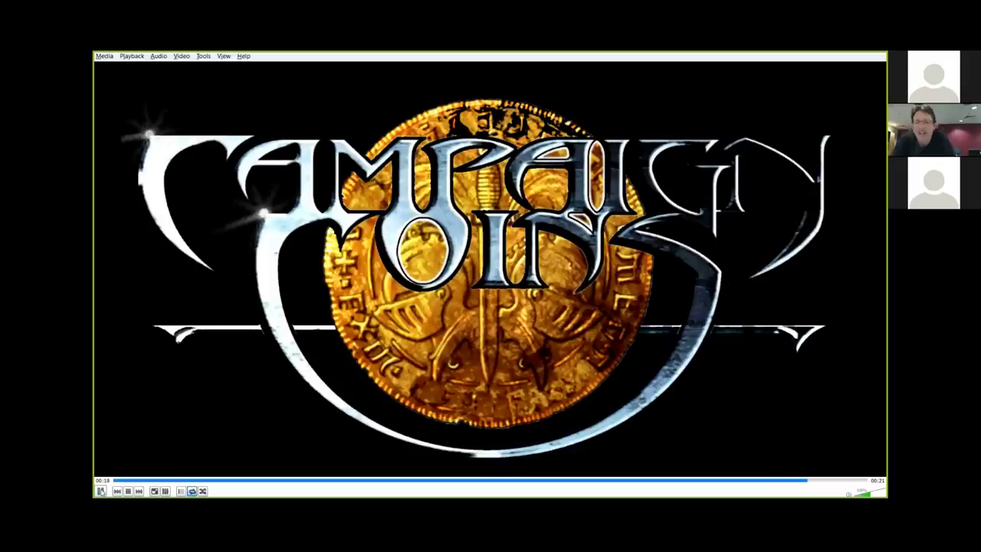
# Switch over to the VLC media player window with the Campaign Coins logo video.
pyautogui.hotkey('alt', 'Tab')
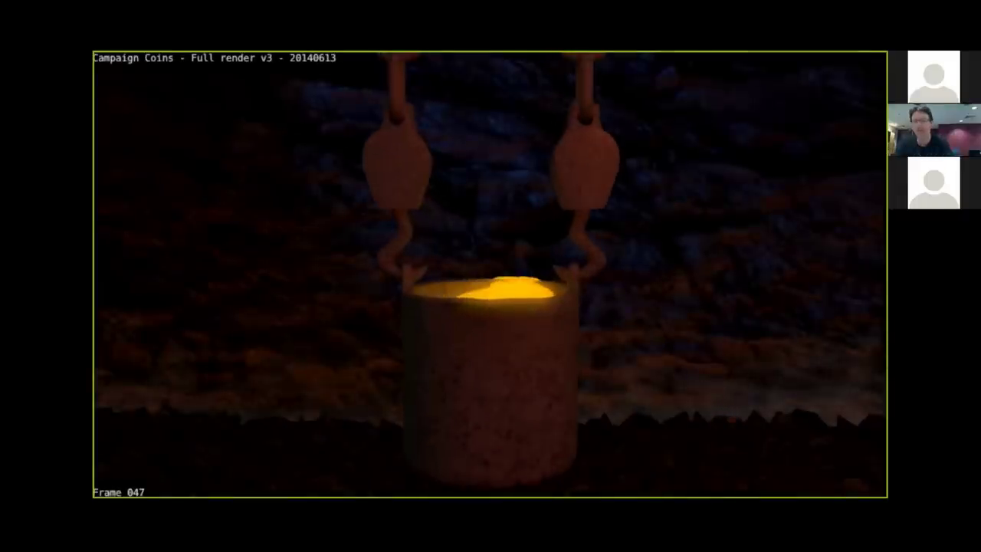
# Pause the 'Campaign Coins - Full render v3' playback at frame 047 on the glowing crucible.
pyautogui.press('space')
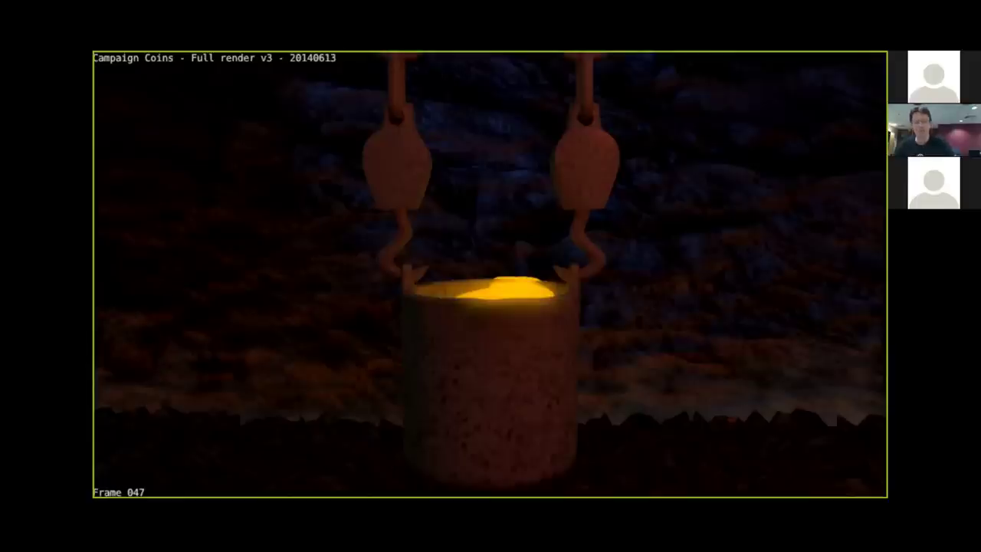
# Switch from VLC back to Blender's cc_production_v24.blend with its viscosity curves.
pyautogui.hotkey('alt', 'Tab')
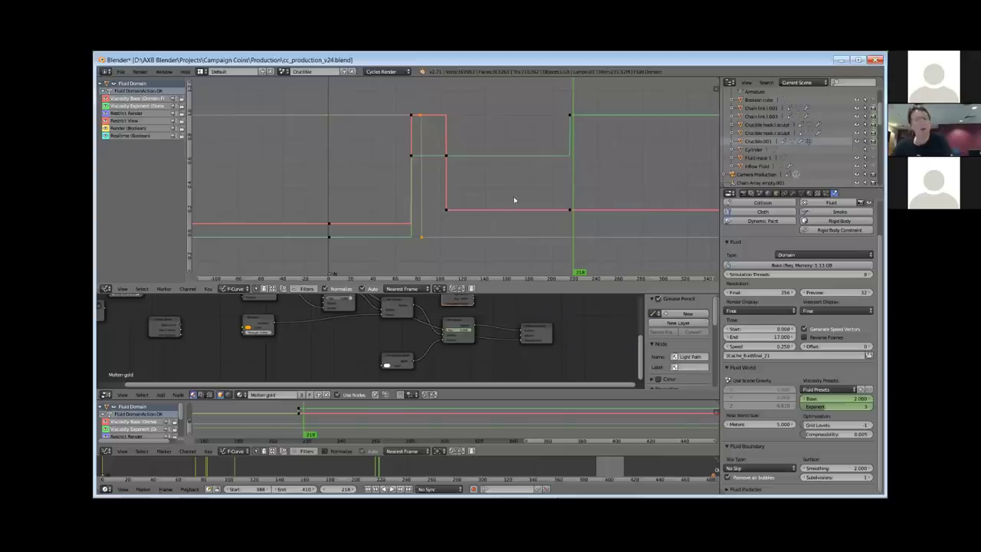
# Turn the Graph Editor back into the 3D View, select Inflow Fluid, and open its Enabled options.
pyautogui.click(108, 288)
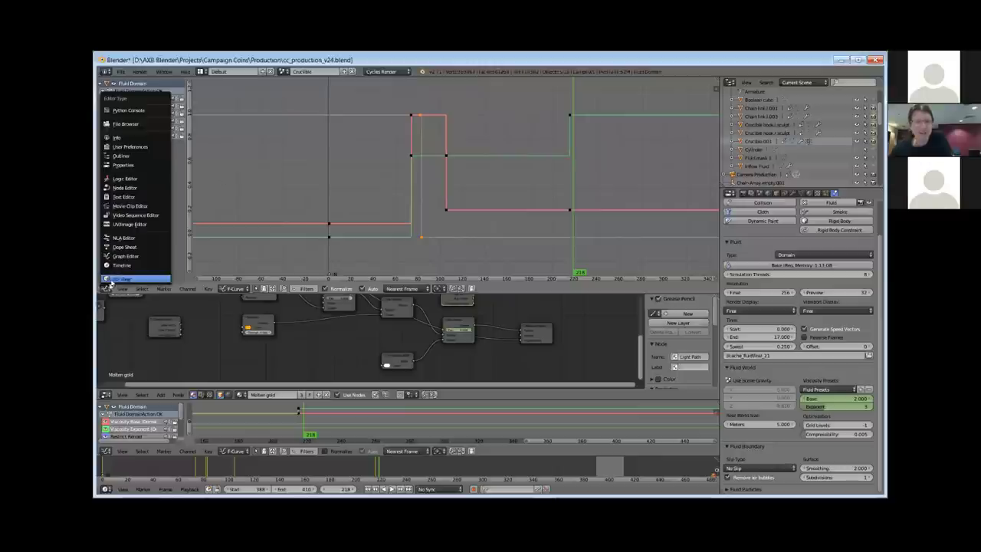
pyautogui.click(116, 279)
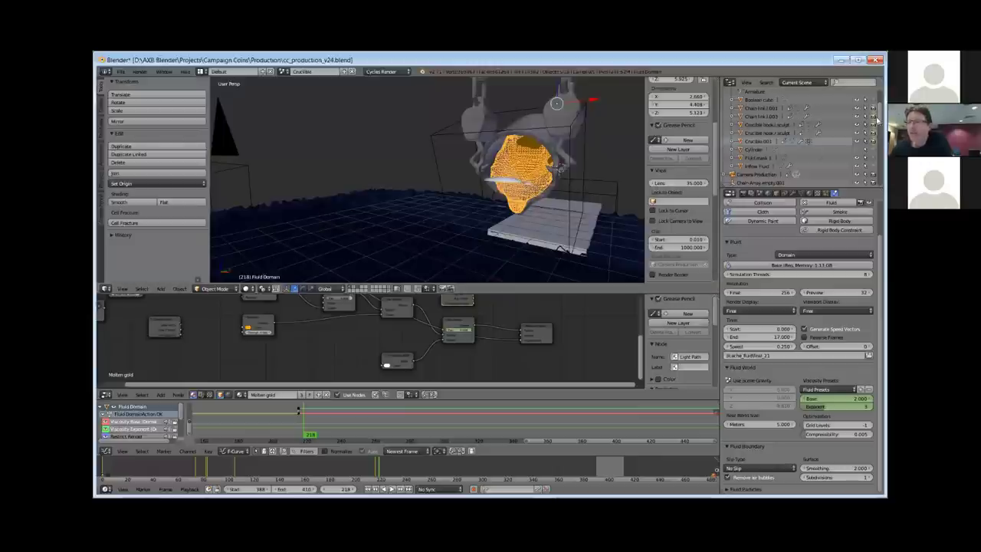
pyautogui.scroll(3, 878, 116)
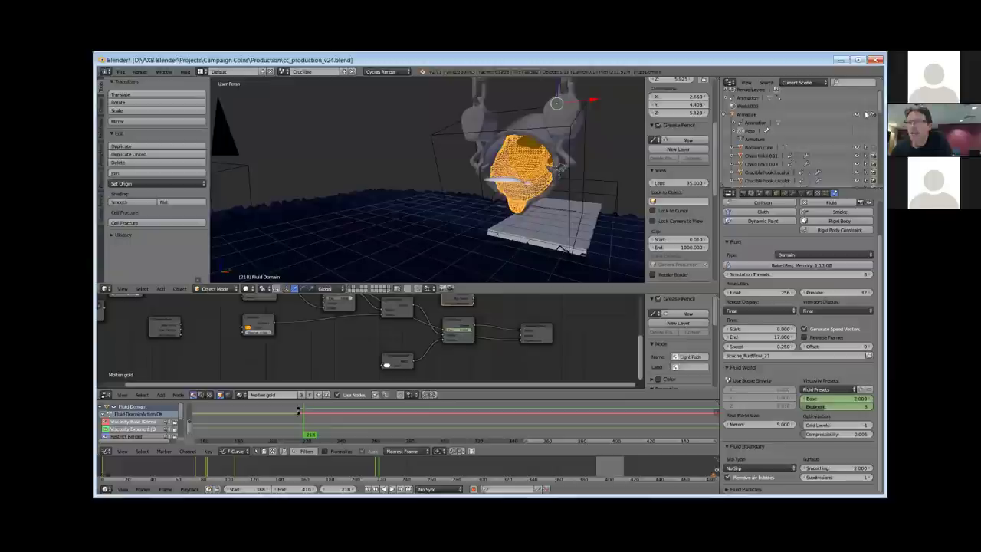
pyautogui.moveTo(876, 111); pyautogui.dragTo(882, 131)
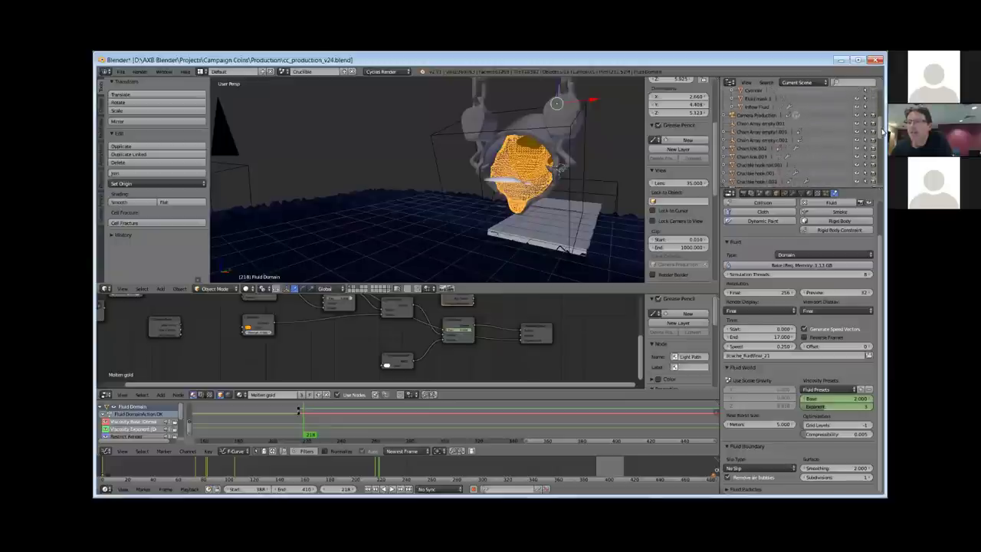
pyautogui.click(758, 107)
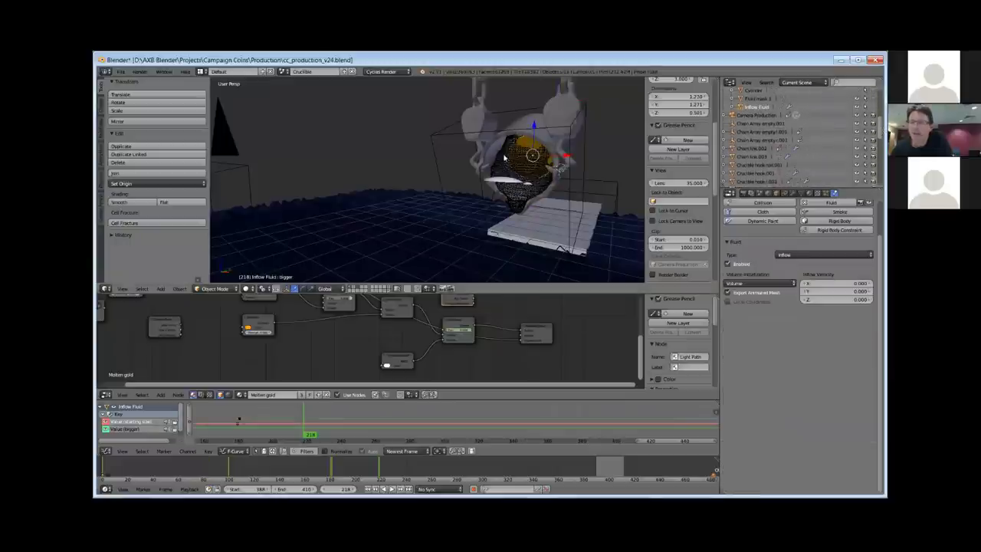
pyautogui.rightClick(728, 265)
# Keyframe the inflow's Enabled setting, clear it again, then quit the animatic without saving.
pyautogui.click(728, 265)
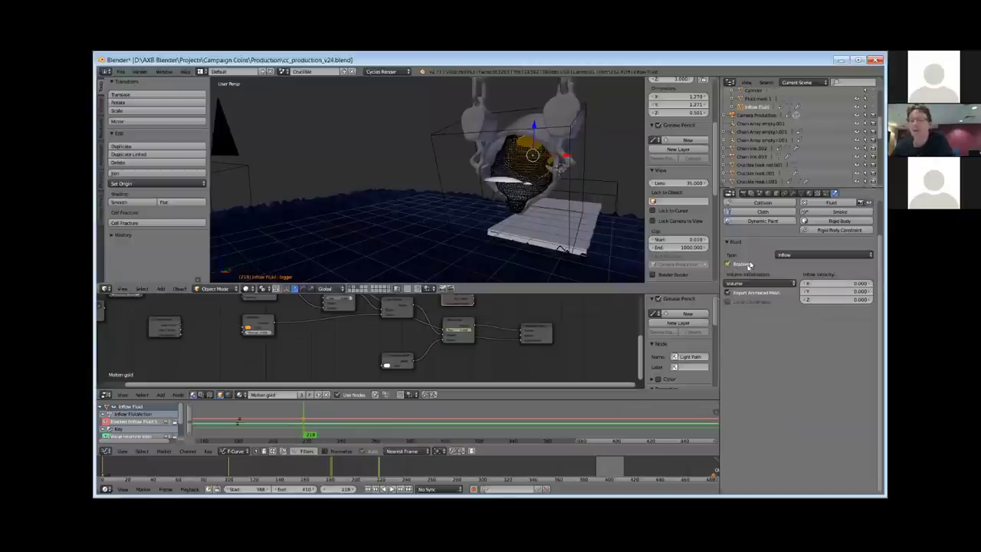
pyautogui.hotkey('alt', 'i')
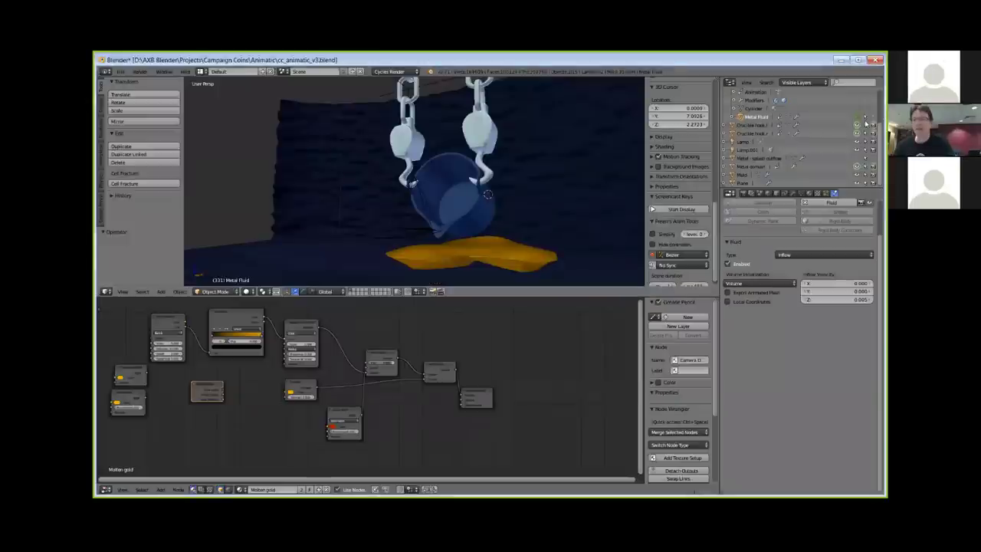
pyautogui.click(875, 59)
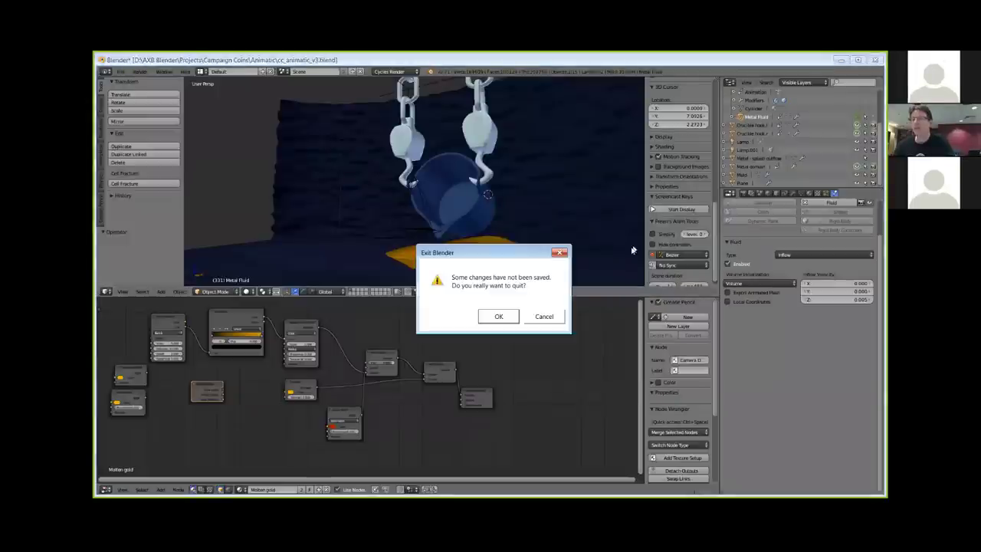
pyautogui.click(495, 316)
# In cc_production_v24.blend, orbit the crucible and select Mold.001, then the Fluid Domain.
pyautogui.hotkey('alt', 'Tab')
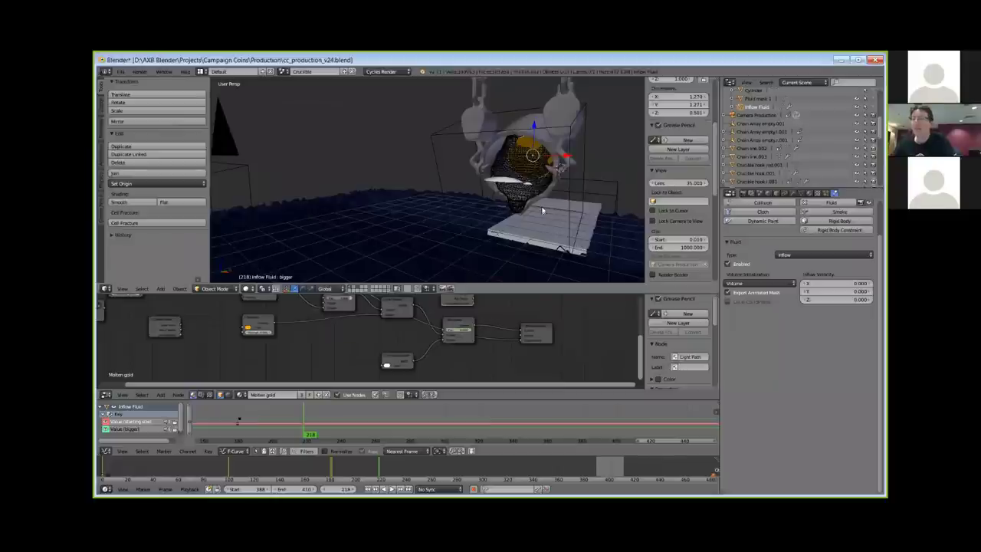
pyautogui.moveTo(519, 243); pyautogui.dragTo(544, 281, button='middle')
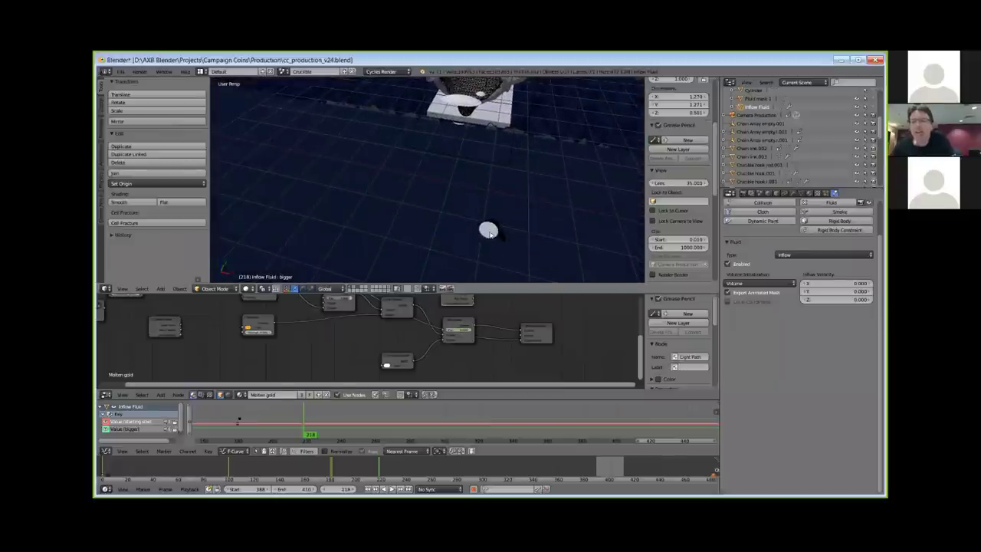
pyautogui.rightClick(490, 234)
pyautogui.rightClick(487, 239)
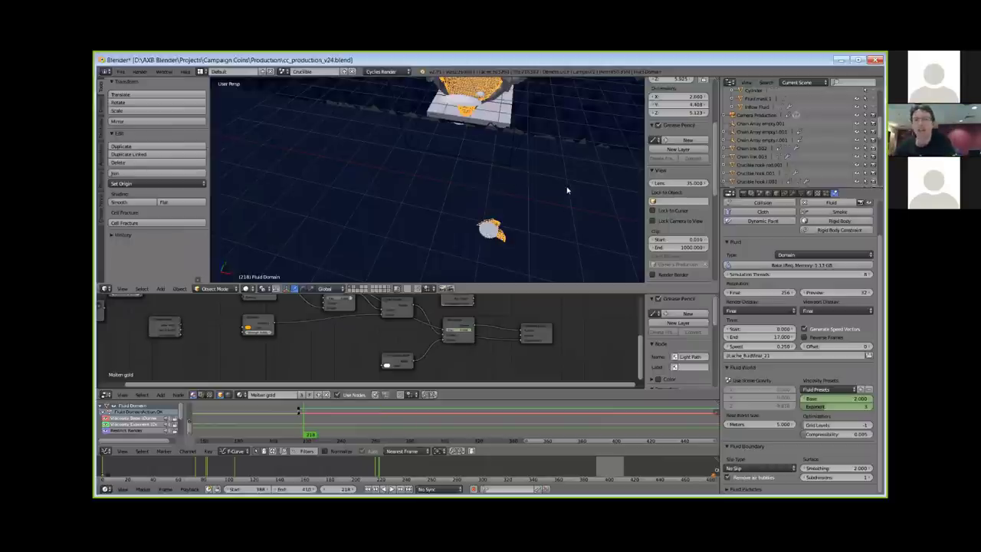
pyautogui.moveTo(567, 190); pyautogui.dragTo(558, 127, button='middle')
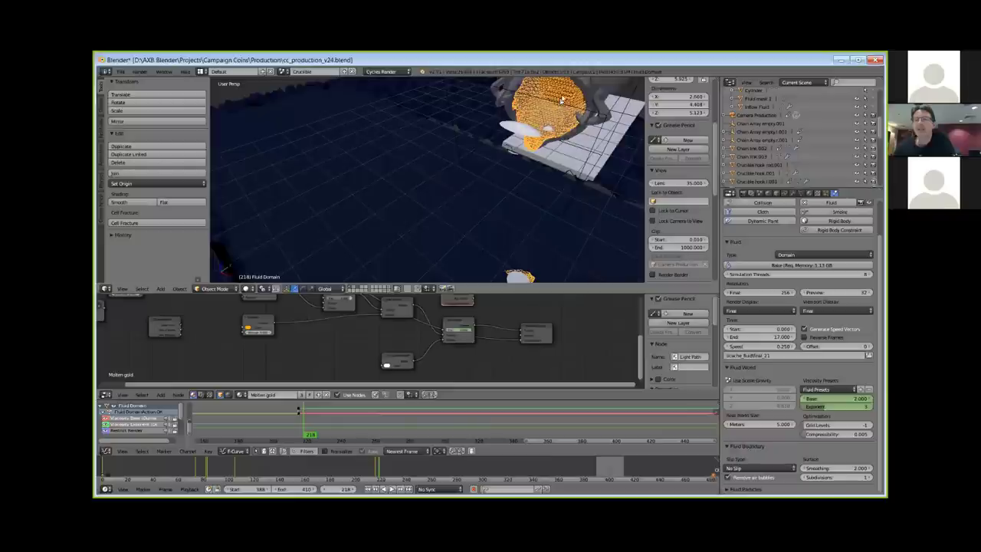
# Make Inflow Fluid active, inspect the crucible in a maximized 3D view, then restore the layout.
pyautogui.click(756, 107)
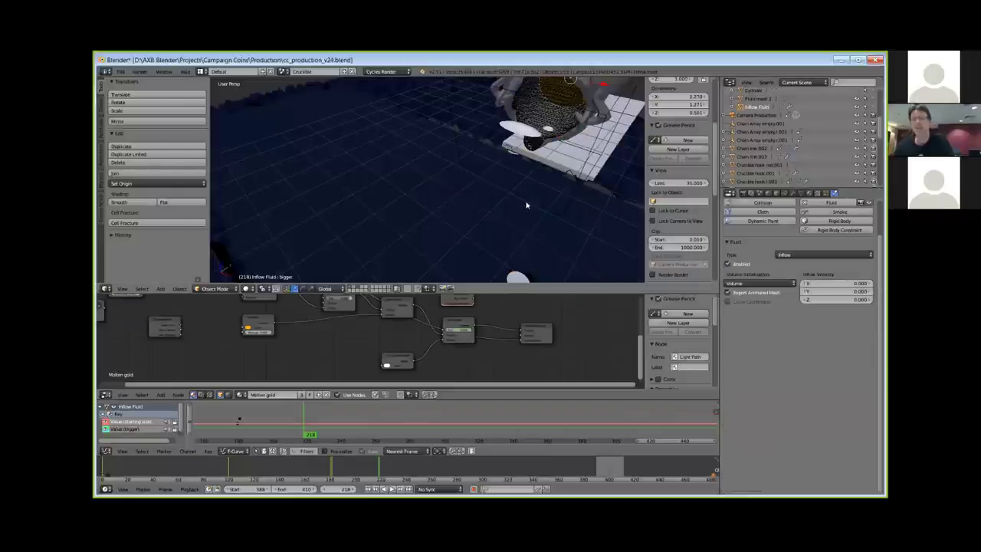
pyautogui.moveTo(525, 204); pyautogui.dragTo(516, 210, button='middle')
pyautogui.hotkey('ctrl', 'Up')
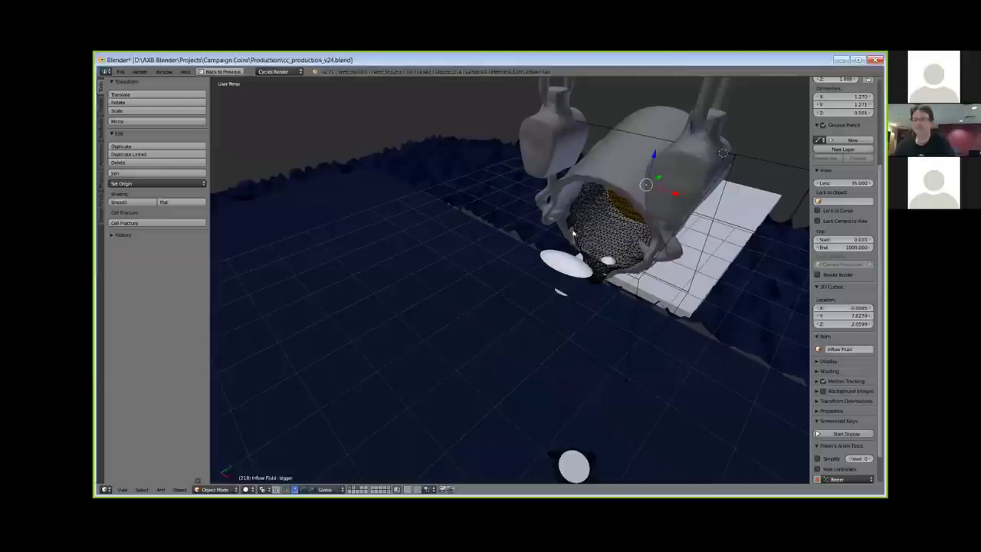
pyautogui.moveTo(574, 235); pyautogui.dragTo(573, 233, button='middle')
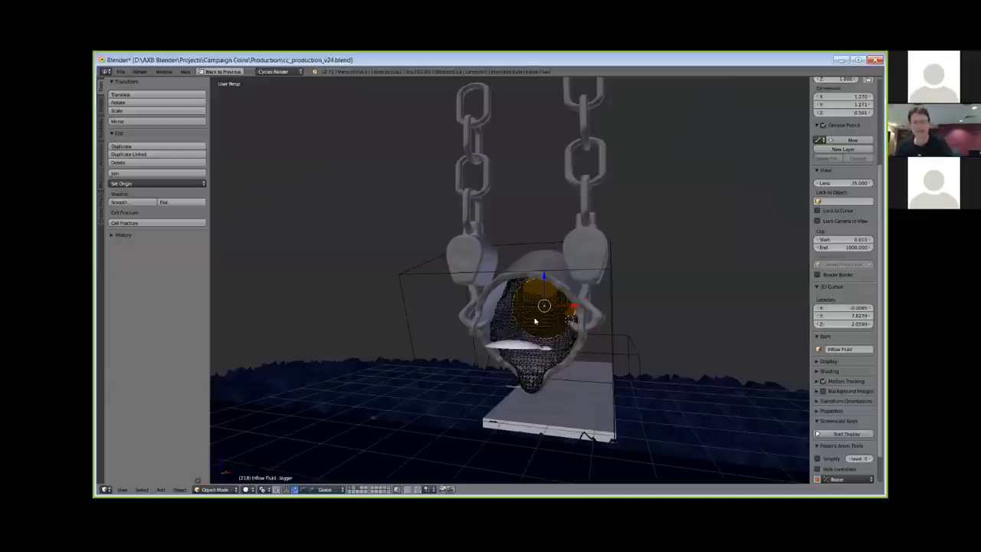
pyautogui.hotkey('shift', 'space')
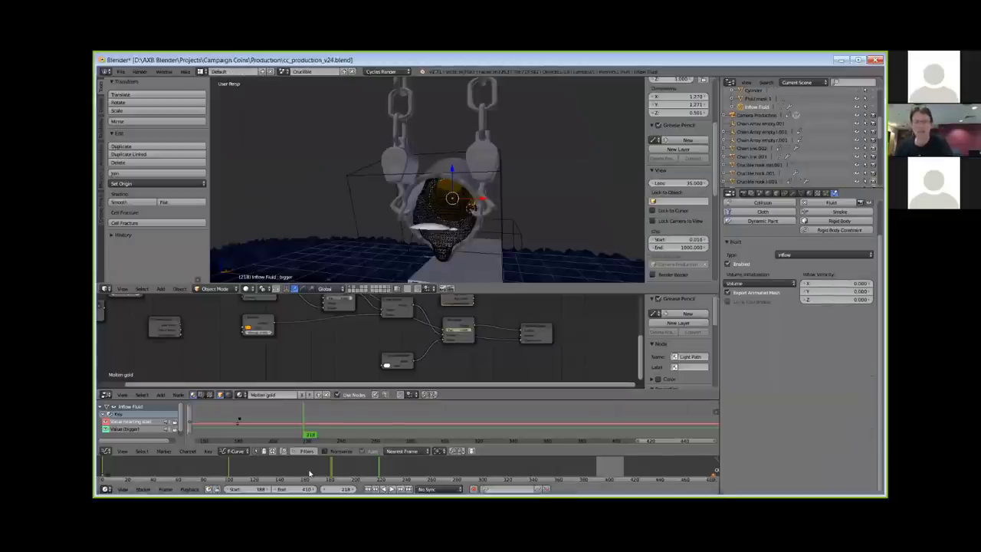
# Jump to frame 163, view through the camera, and select the Fluid Domain around the crucible.
pyautogui.click(355, 465)
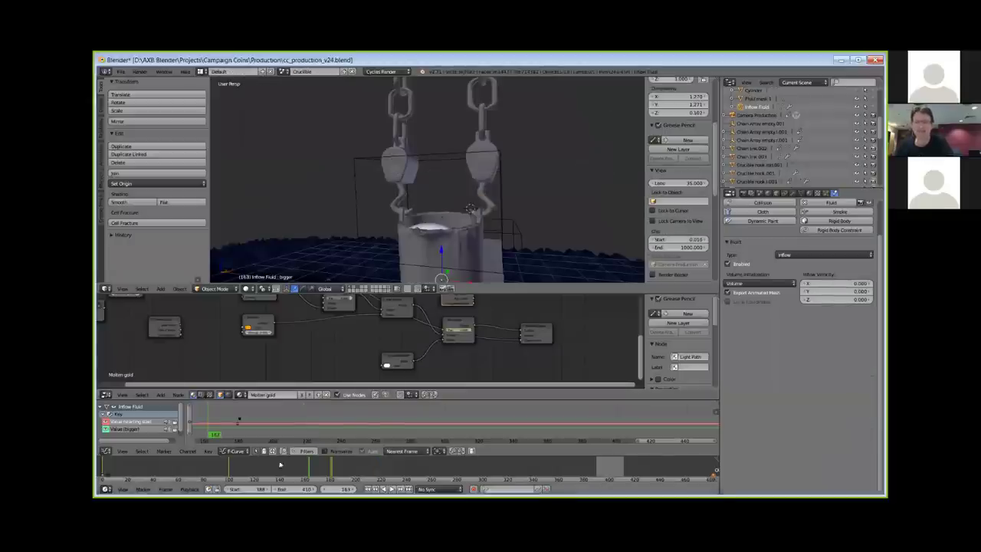
pyautogui.rightClick(445, 158)
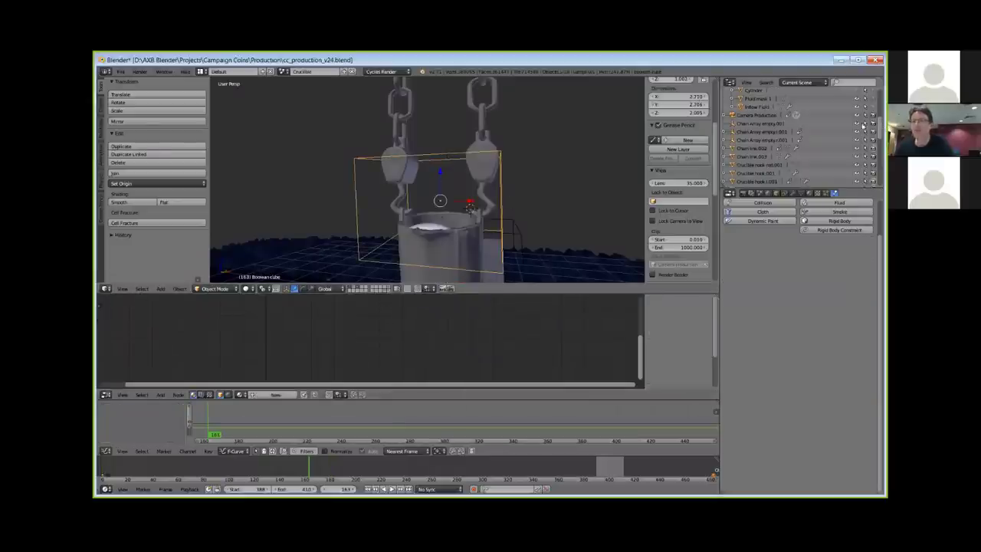
pyautogui.press('KP_0')
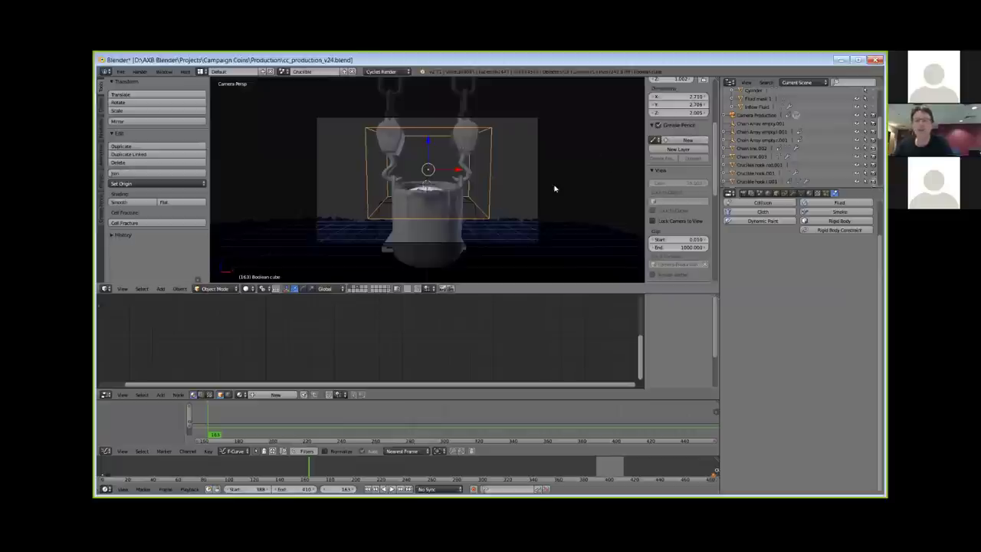
pyautogui.moveTo(555, 189); pyautogui.dragTo(474, 278, button='middle')
pyautogui.rightClick(475, 278)
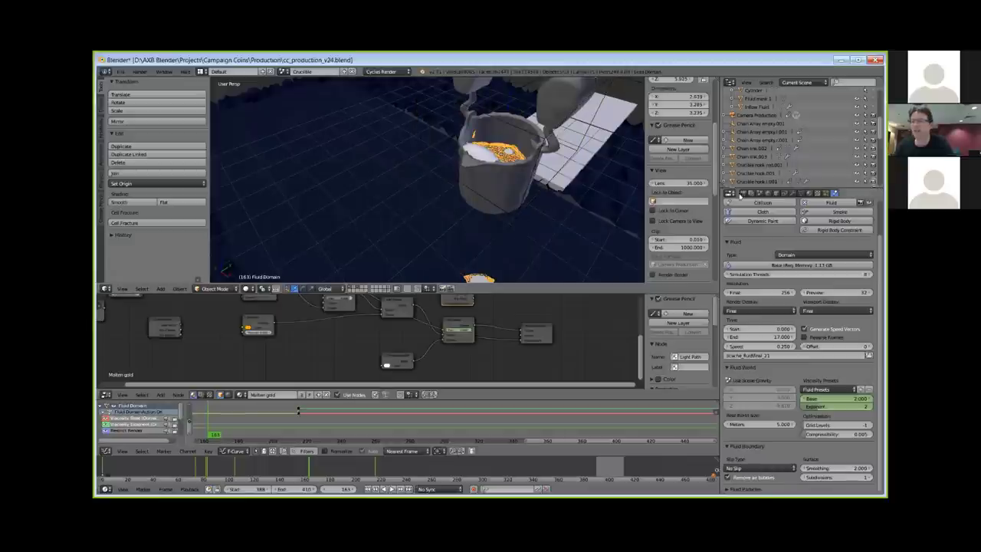
# Show the Fluid Domain's Fluidsim, Subsurf and Boolean modifiers in camera view, then jump to frame 99.
pyautogui.click(793, 193)
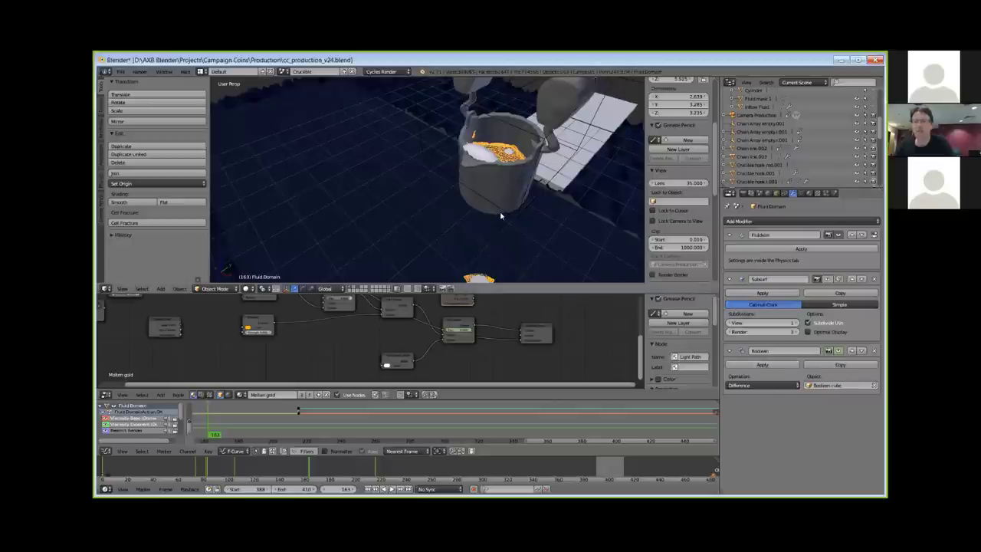
pyautogui.press('KP_0')
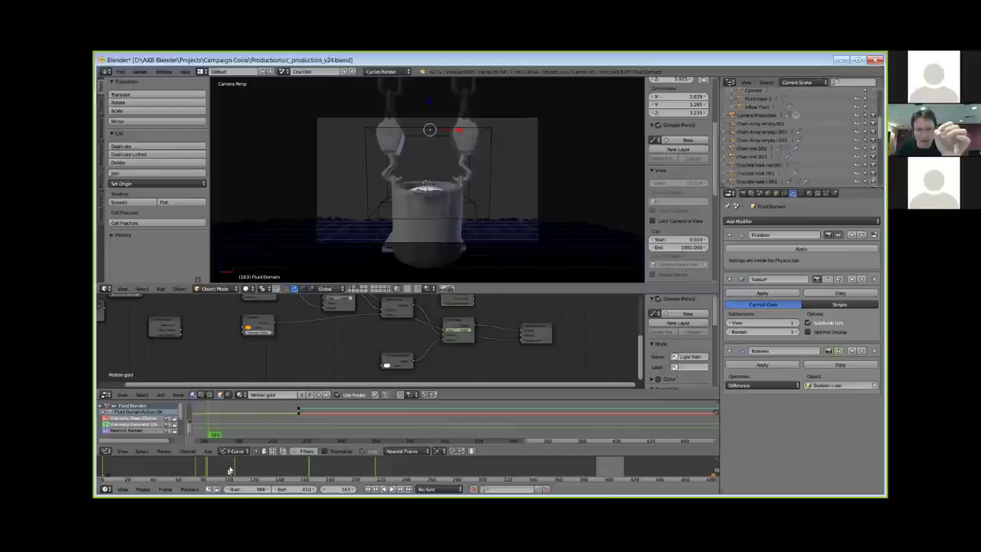
pyautogui.click(230, 467)
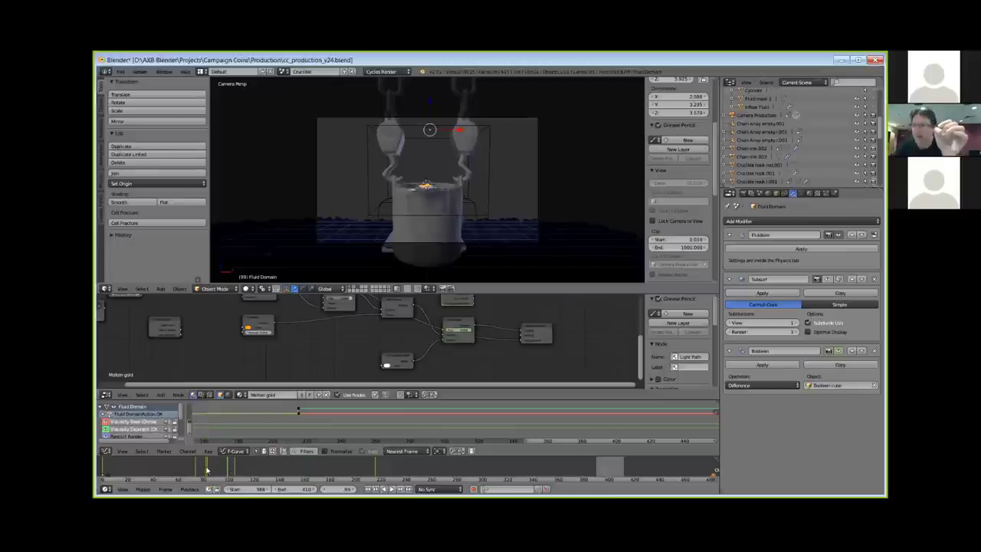
# Jump back to about frame 83 and orbit to see the crucible at an angle.
pyautogui.click(207, 469)
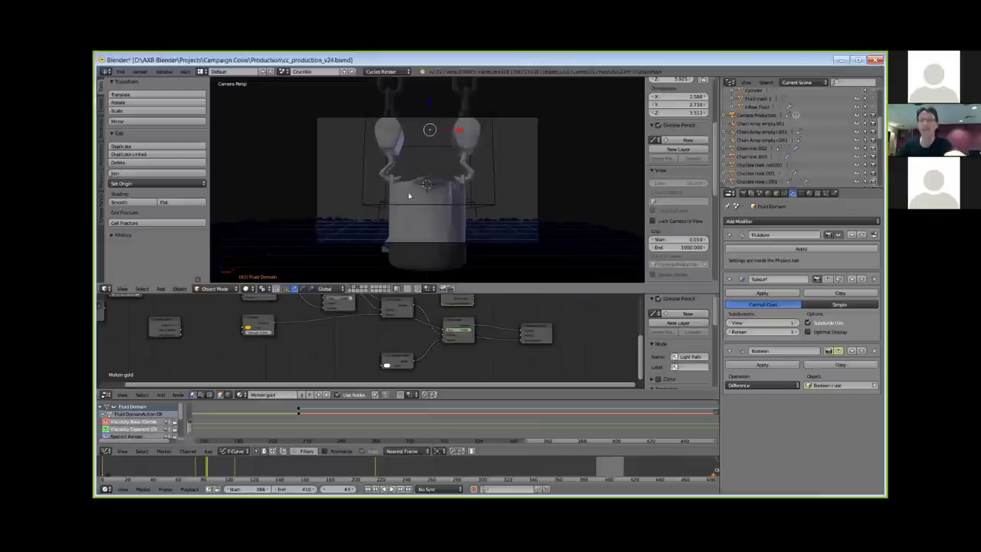
pyautogui.moveTo(516, 183); pyautogui.dragTo(493, 176, button='middle')
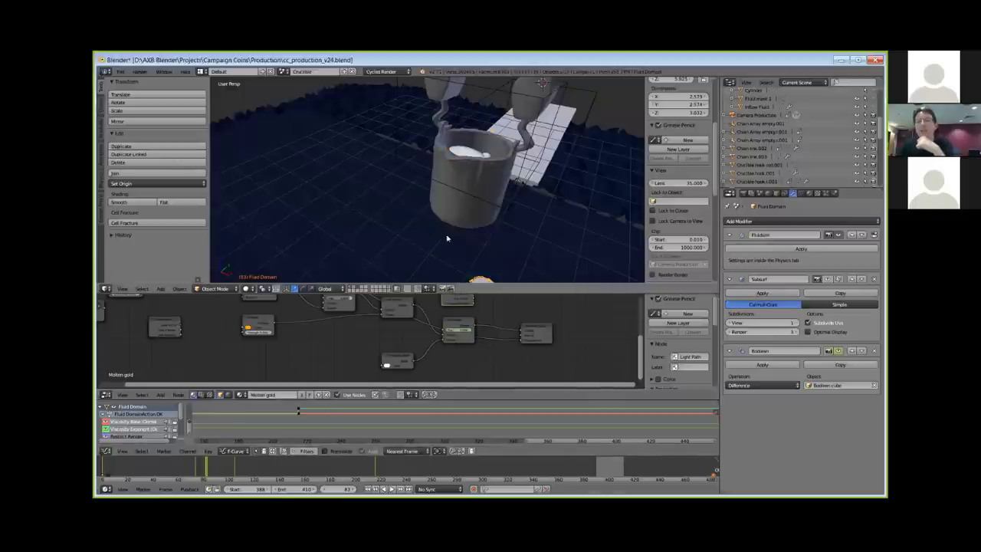
pyautogui.moveTo(548, 206); pyautogui.dragTo(500, 147, button='middle')
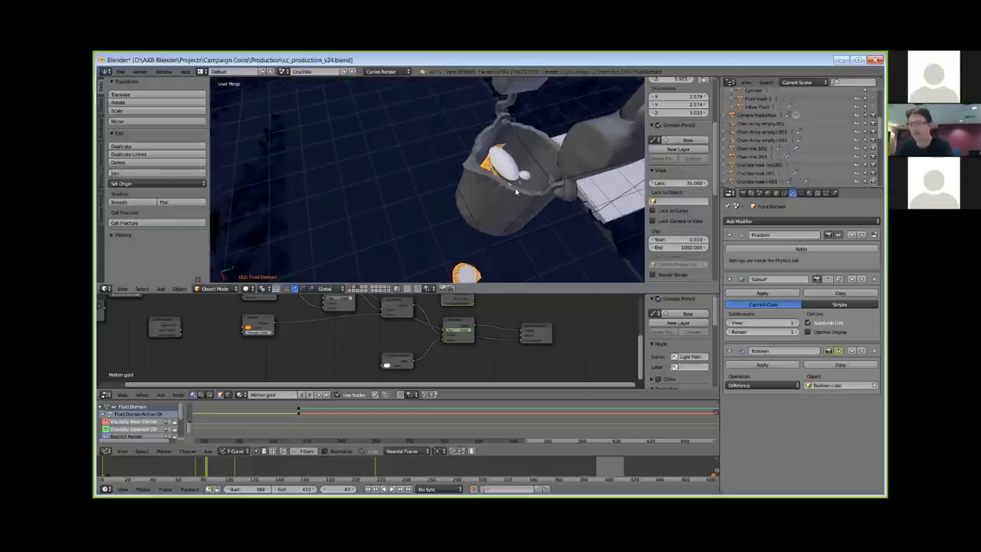
pyautogui.press('KP_7')
pyautogui.keyDown('shift'); pyautogui.moveTo(470, 180); pyautogui.dragTo(481, 248, button='middle'); pyautogui.keyUp('shift')
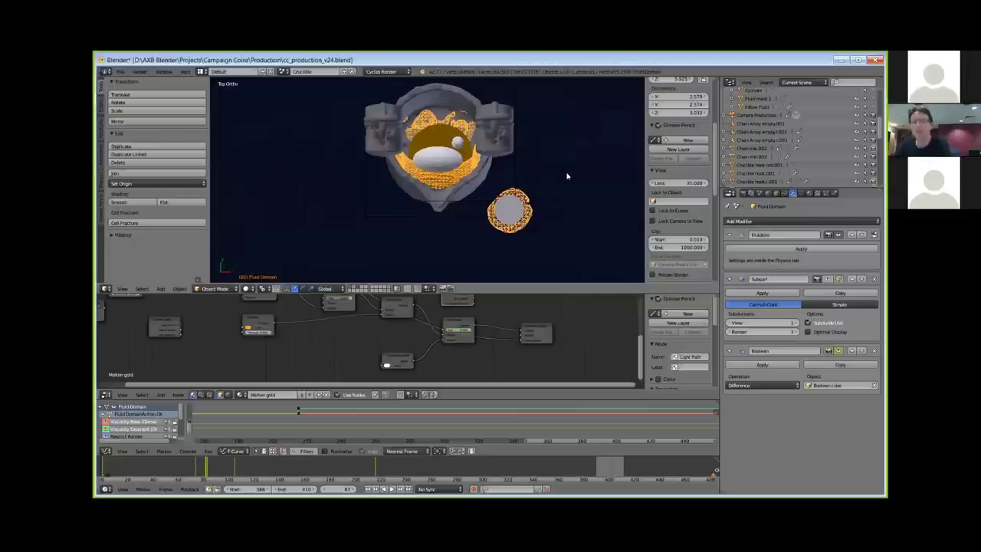
pyautogui.moveTo(568, 176); pyautogui.dragTo(529, 130, button='middle')
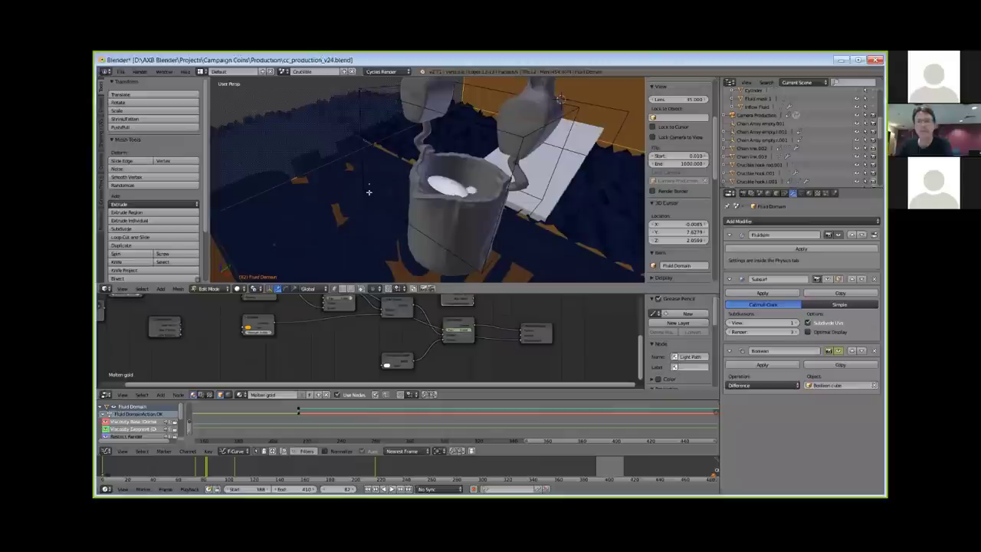
# Return the Fluid Domain to Object Mode and orbit to see the orange gold in the crucible.
pyautogui.press('Tab')
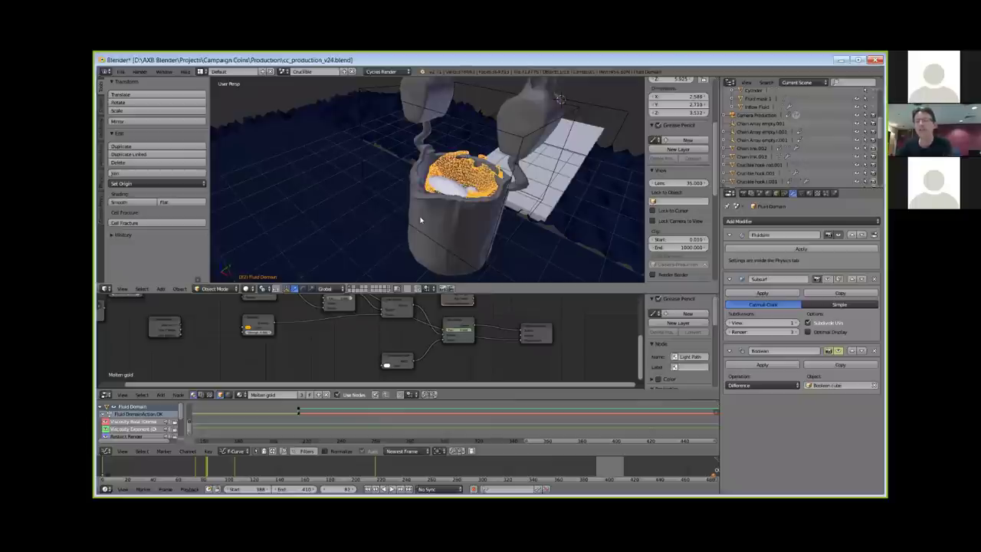
pyautogui.moveTo(532, 234); pyautogui.dragTo(529, 213, button='middle')
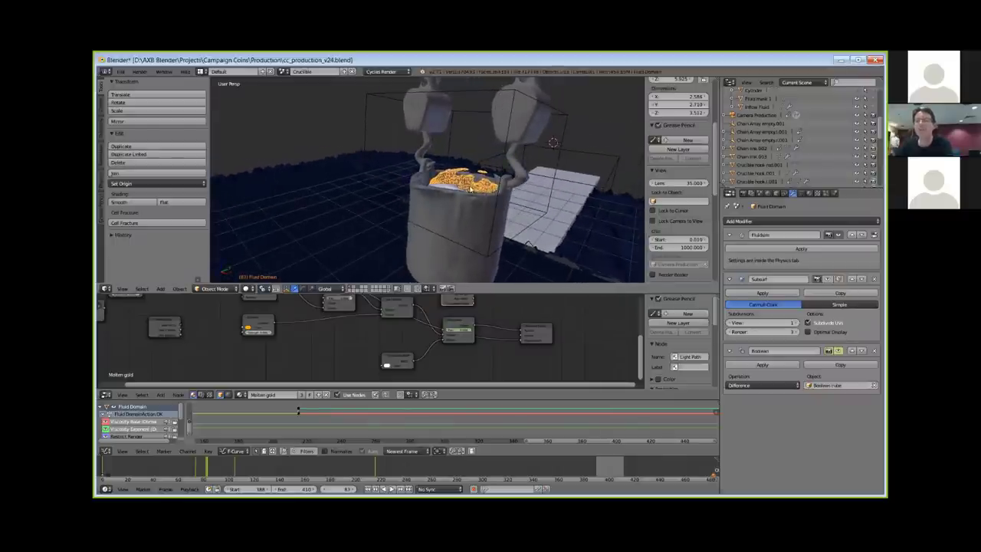
# Review the Molten gold material's Glossy, Diffuse and orange Emission (strength 0.600) shaders down to Displacement.
pyautogui.click(809, 193)
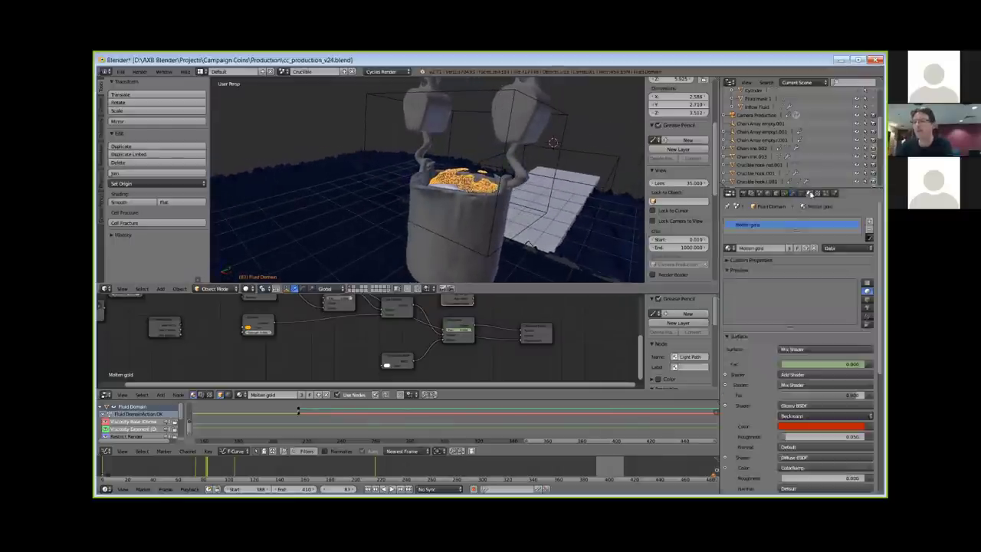
pyautogui.scroll(-5, 759, 335)
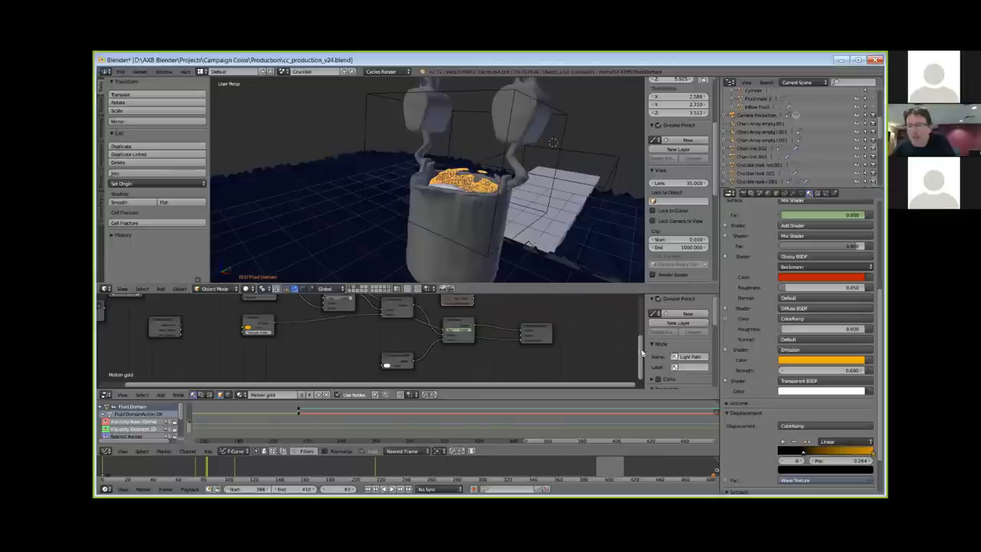
pyautogui.moveTo(642, 352); pyautogui.dragTo(643, 328)
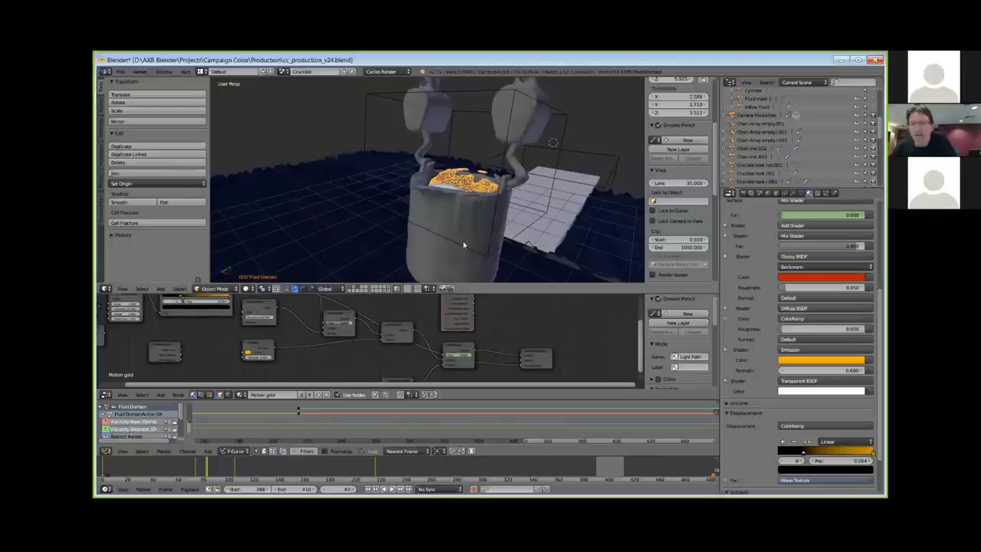
# Step the animation from frame 83 to 93, then back to frame 88 to watch the gold settle.
pyautogui.press('Right')
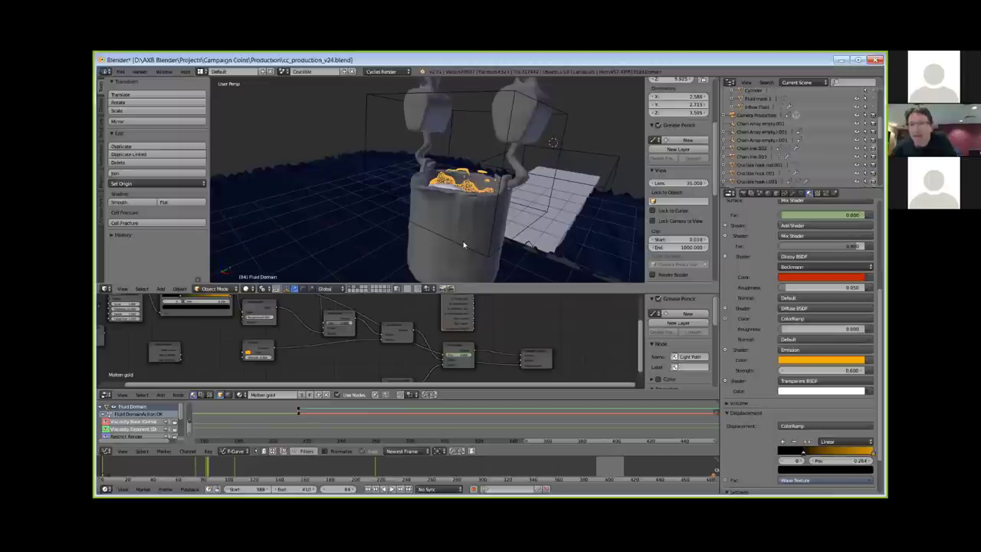
pyautogui.press('Right')
pyautogui.press('Right')
pyautogui.press('Right')
pyautogui.press('Right')
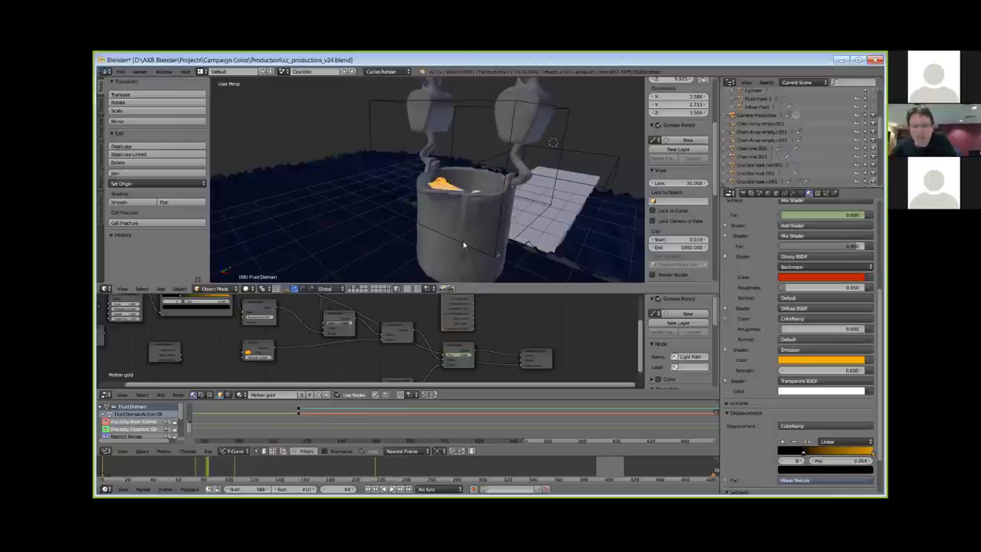
pyautogui.press('Right')
pyautogui.press('Right')
pyautogui.press('Right')
pyautogui.press('Right')
pyautogui.press('Right')
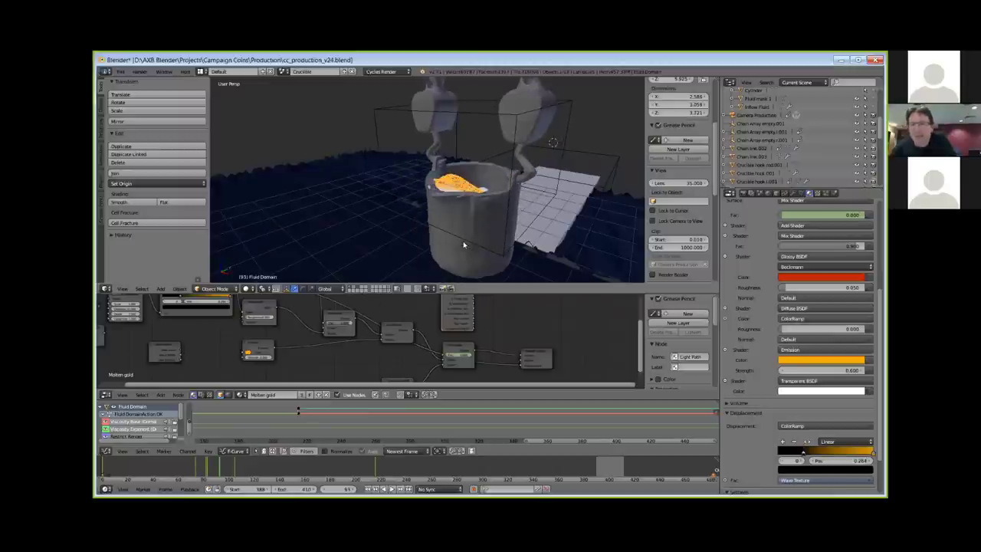
pyautogui.press('Left')
pyautogui.press('Left')
pyautogui.press('Left')
pyautogui.press('Left')
pyautogui.press('Left')
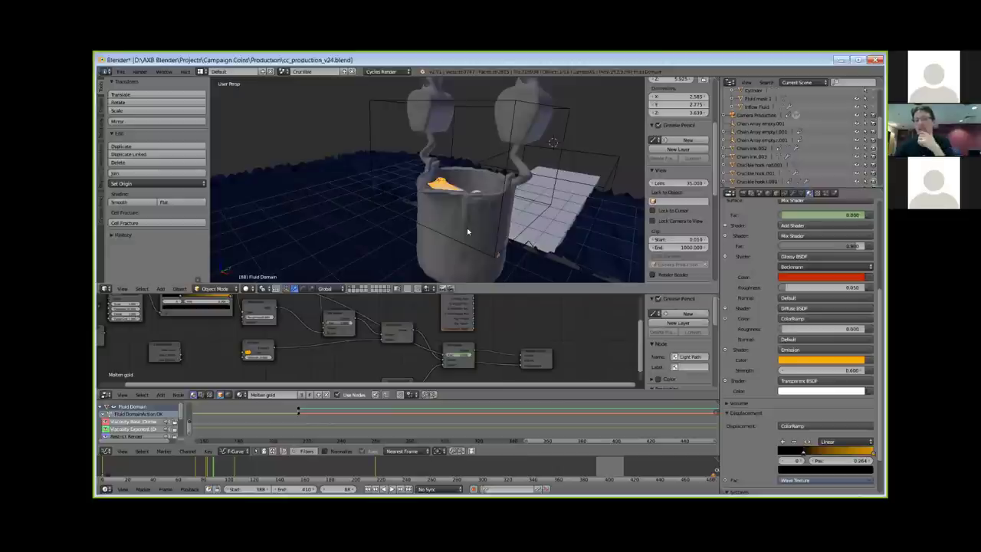
pyautogui.moveTo(510, 229); pyautogui.dragTo(509, 228, button='middle')
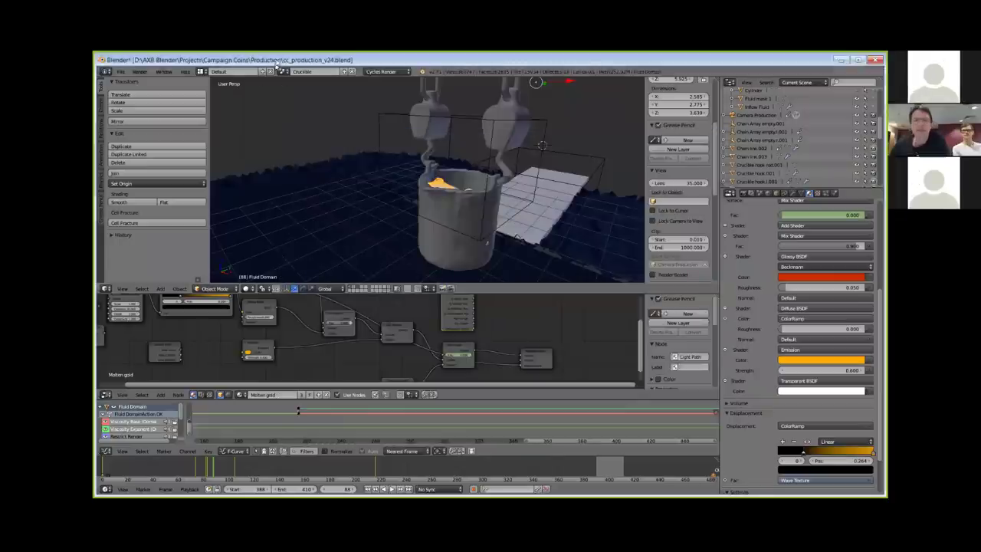
# Switch to Cave BG, view it through its camera and scrub back, then switch to Pit Smoke.
pyautogui.click(285, 71)
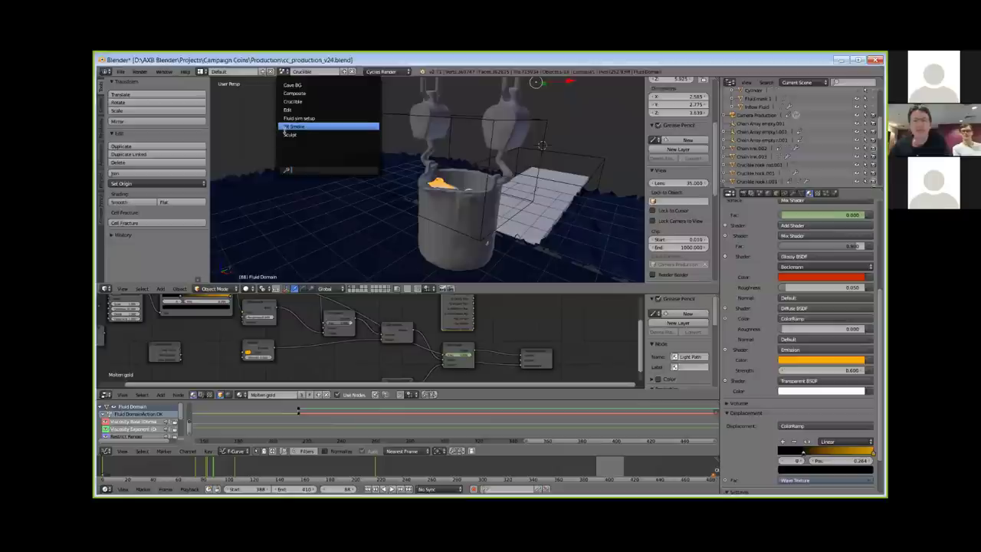
pyautogui.click(291, 86)
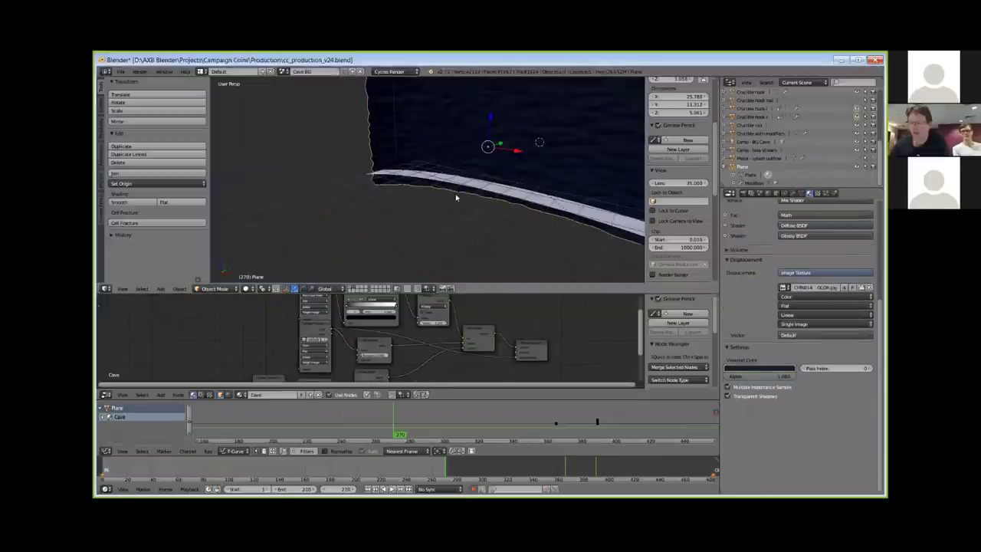
pyautogui.press('KP_0')
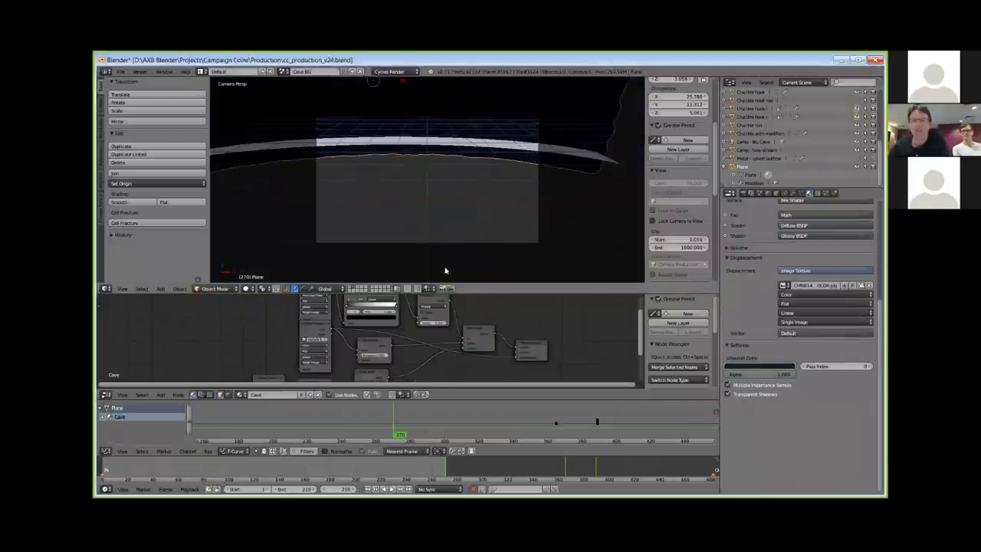
pyautogui.moveTo(394, 412); pyautogui.dragTo(333, 413)
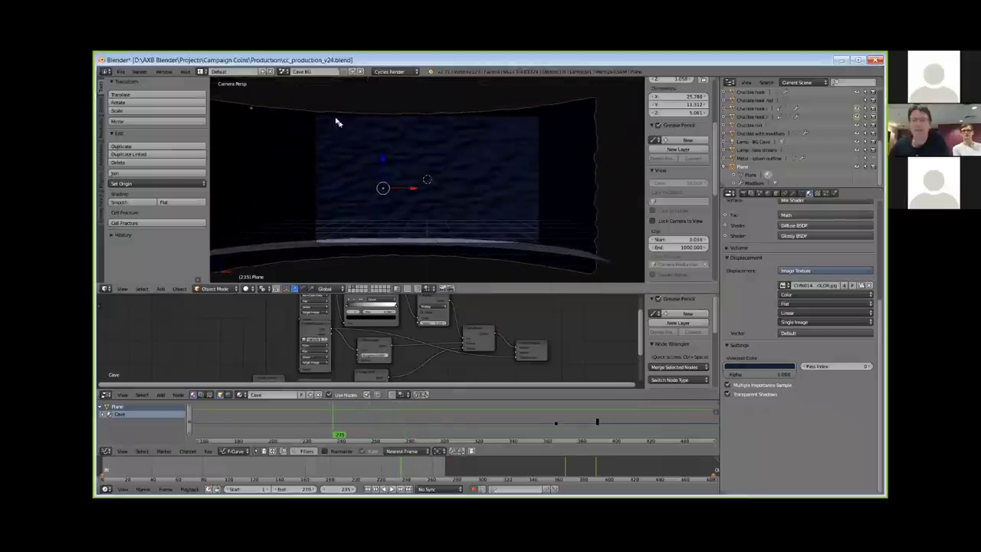
pyautogui.click(283, 72)
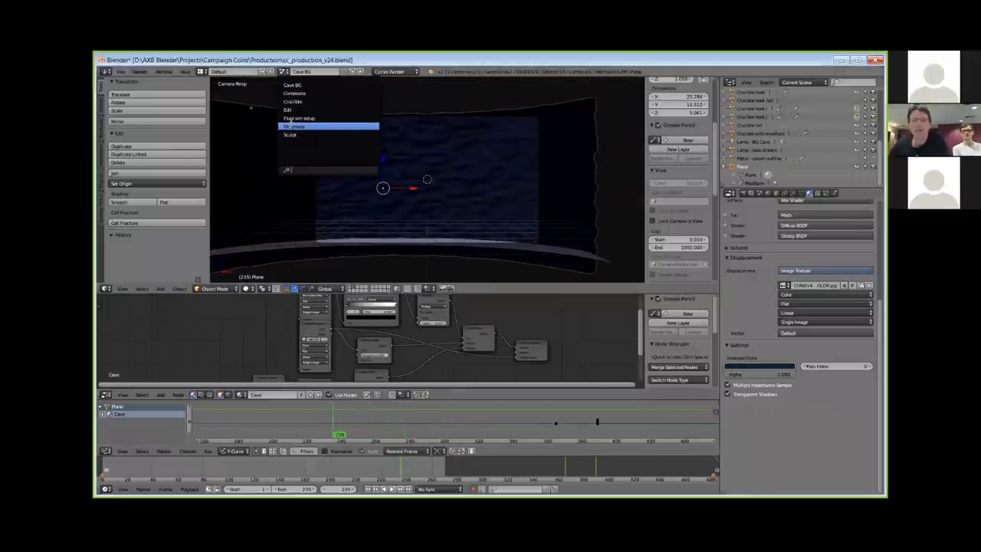
pyautogui.click(293, 127)
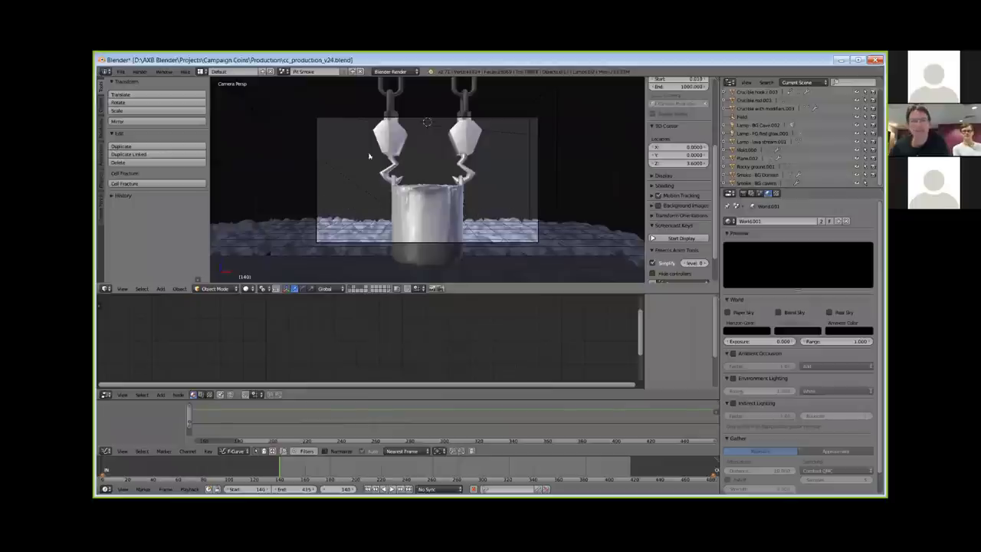
# Orbit down over the Pit Smoke crucible, then switch to the Fluid sim setup scene.
pyautogui.click(299, 71)
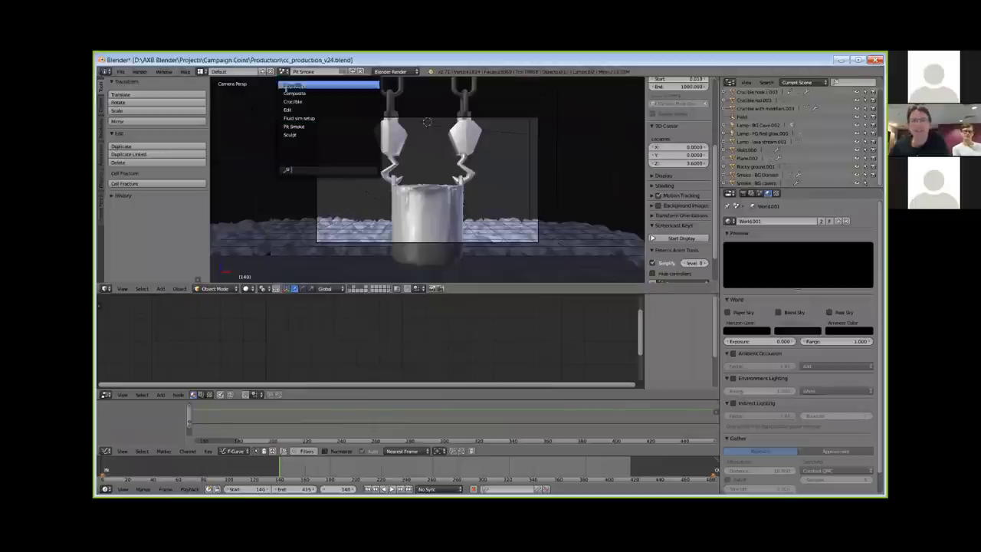
pyautogui.click(272, 199)
pyautogui.moveTo(297, 201); pyautogui.dragTo(454, 263, button='middle')
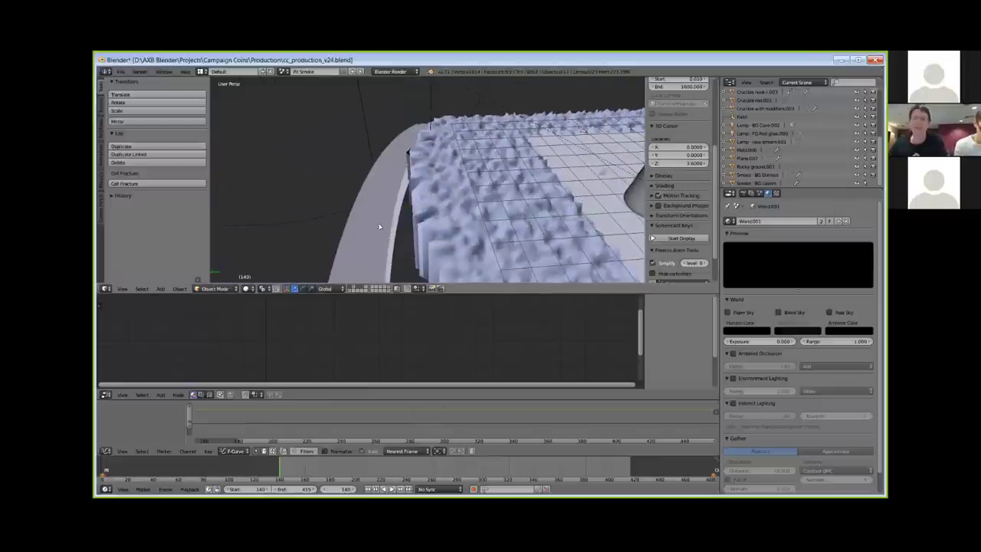
pyautogui.moveTo(442, 241); pyautogui.dragTo(410, 221, button='middle')
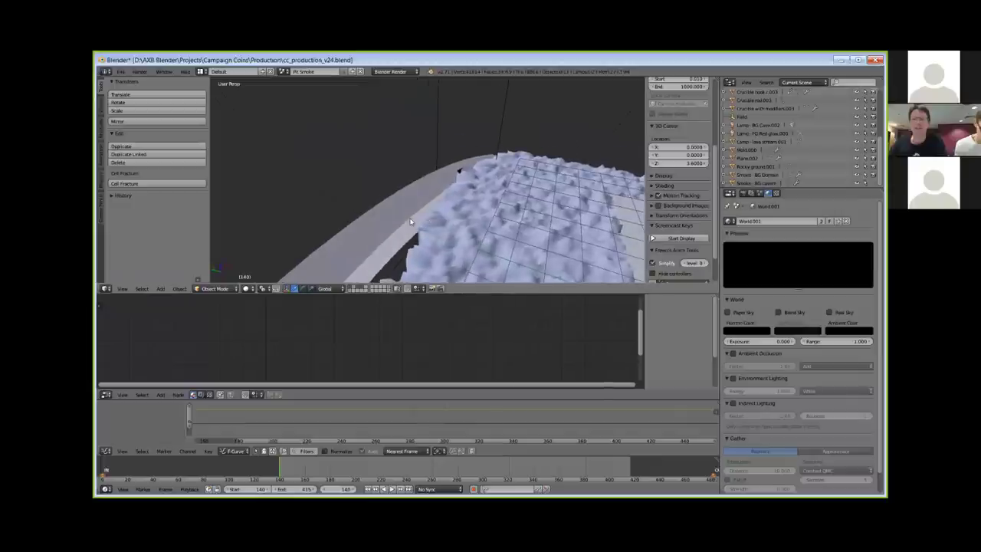
pyautogui.click(282, 71)
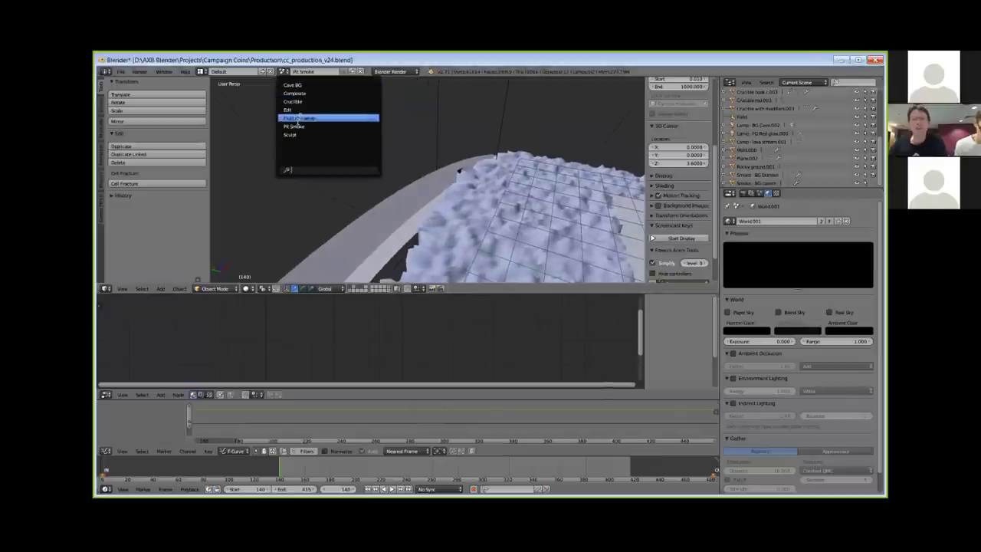
pyautogui.click(303, 118)
# Select the poured molten gold fluid, then switch the scene to Crucible.
pyautogui.scroll(-4, 444, 210)
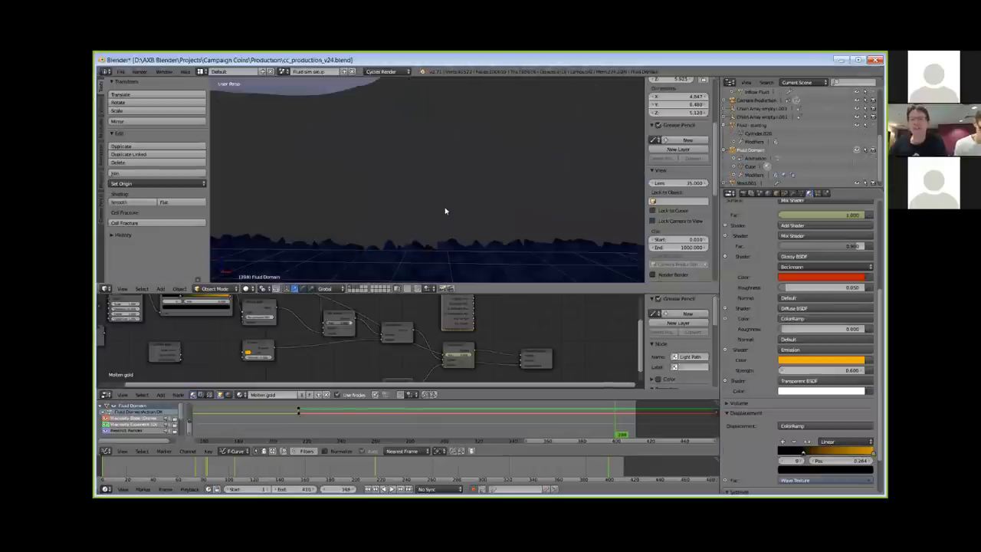
pyautogui.moveTo(470, 244)
pyautogui.mouseDown(button='middle')
pyautogui.moveTo(459, 224)
pyautogui.moveTo(471, 221)
pyautogui.moveTo(459, 233)
pyautogui.mouseUp(button='middle')
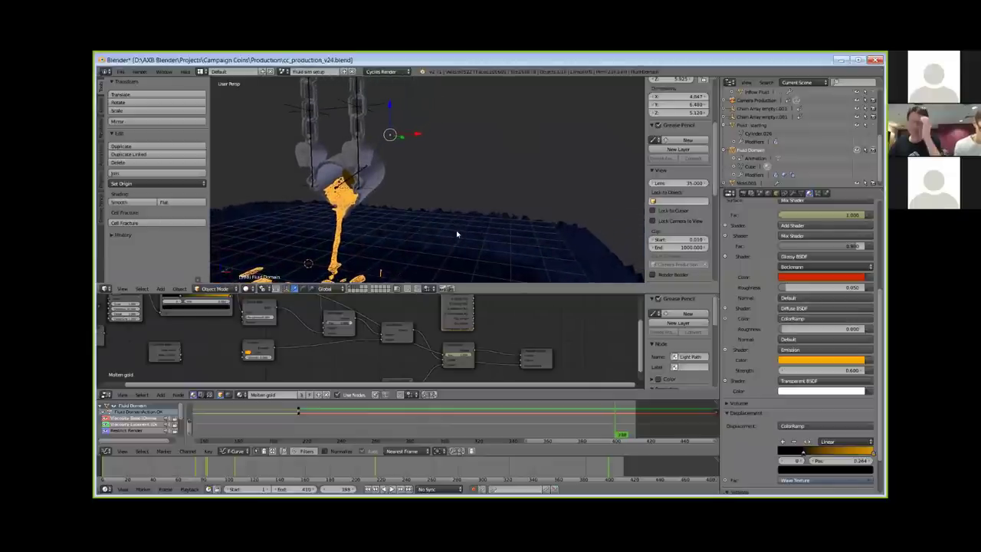
pyautogui.rightClick(340, 190)
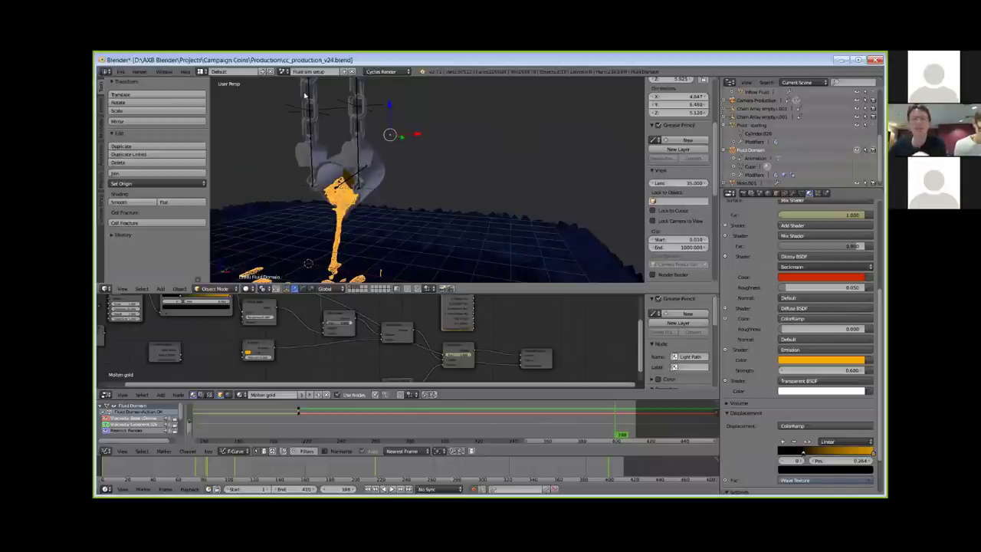
pyautogui.click(286, 72)
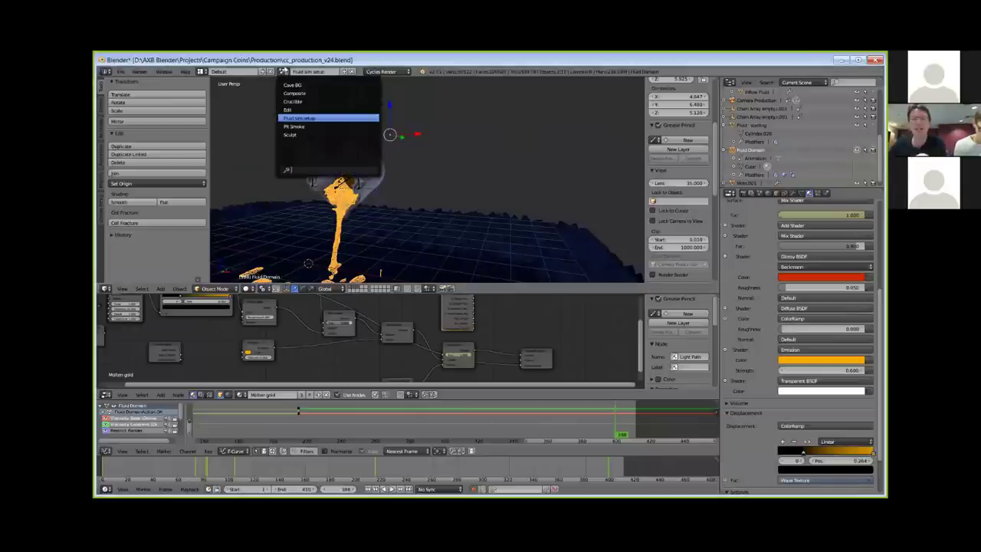
pyautogui.press('Down')
pyautogui.press('Down')
pyautogui.press('Down')
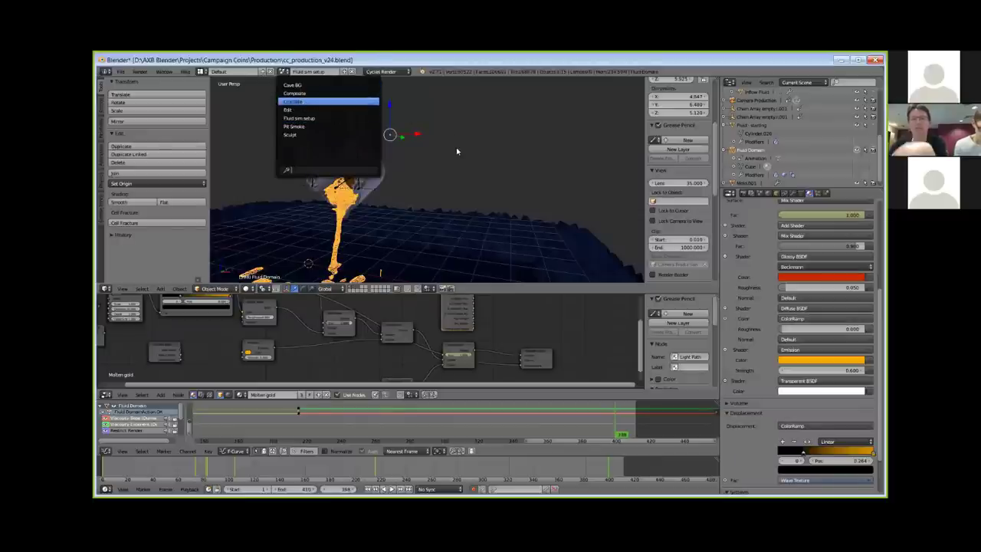
pyautogui.press('Return')
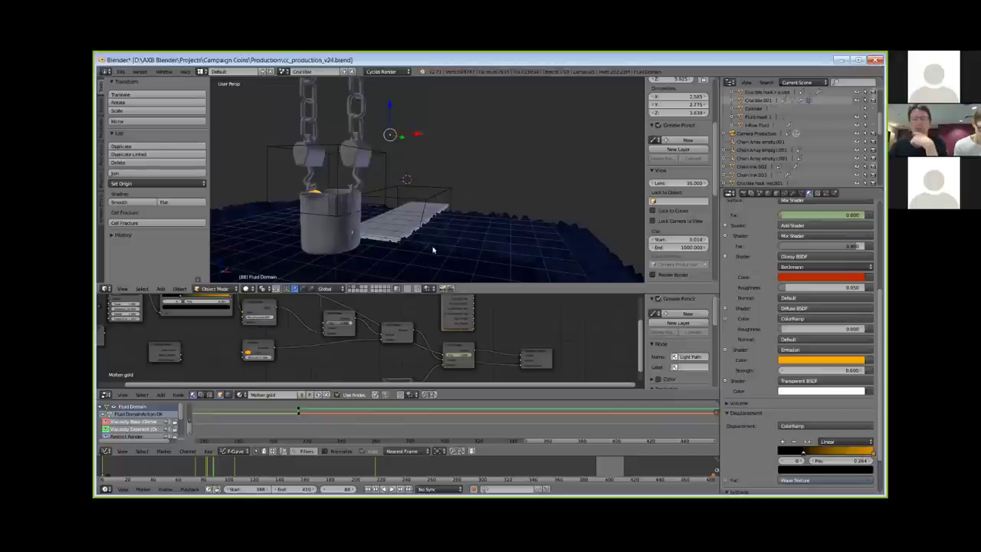
# Select the Metal - splash outflow.001 object, then switch to the Composite scene.
pyautogui.rightClick(397, 216)
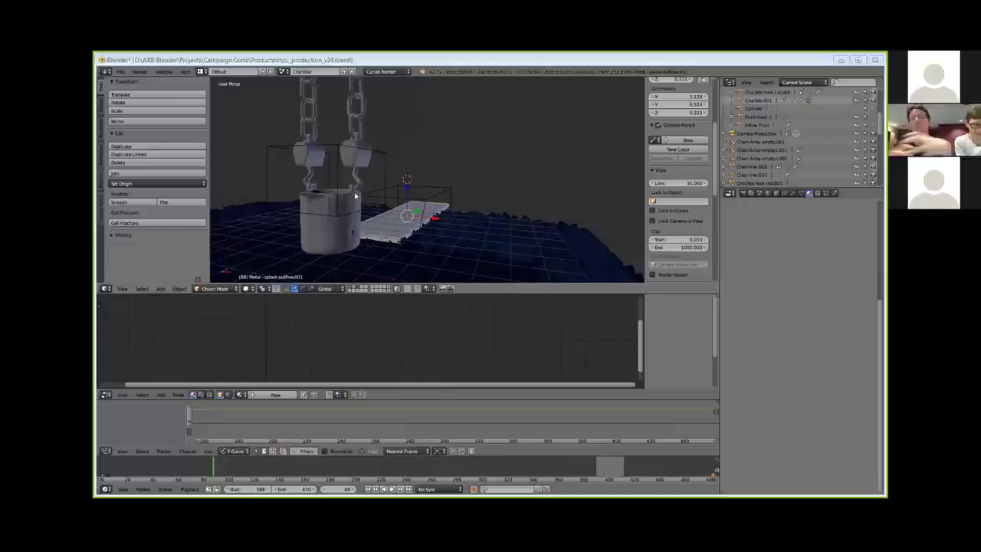
pyautogui.click(283, 71)
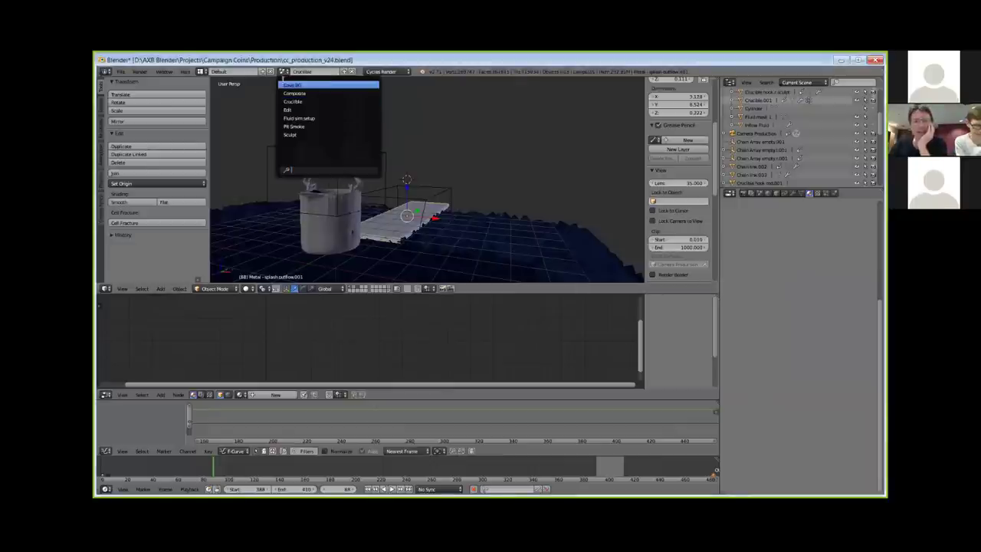
pyautogui.click(286, 94)
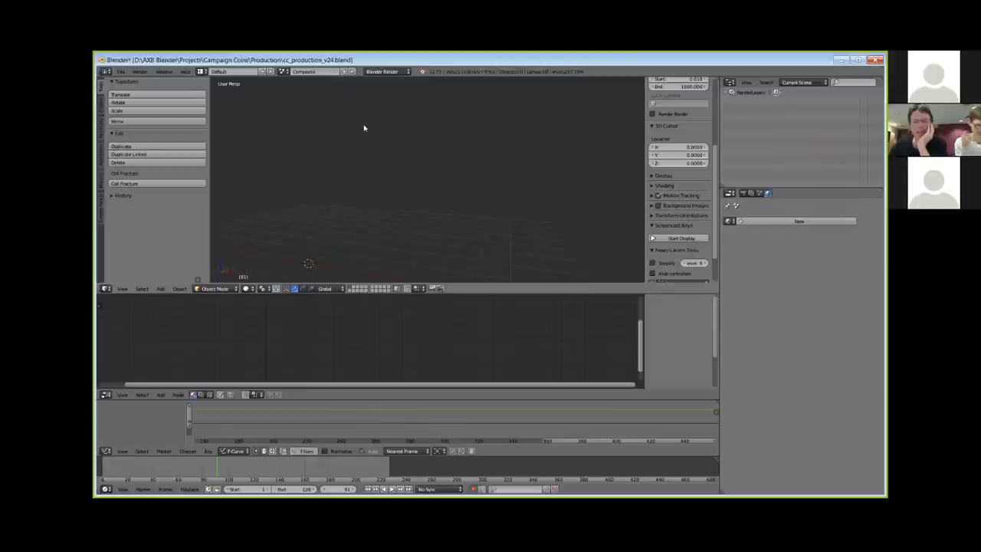
# Switch to the Compositing layout, frame the node tree, and enlarge the rendered crucible frame.
pyautogui.click(202, 71)
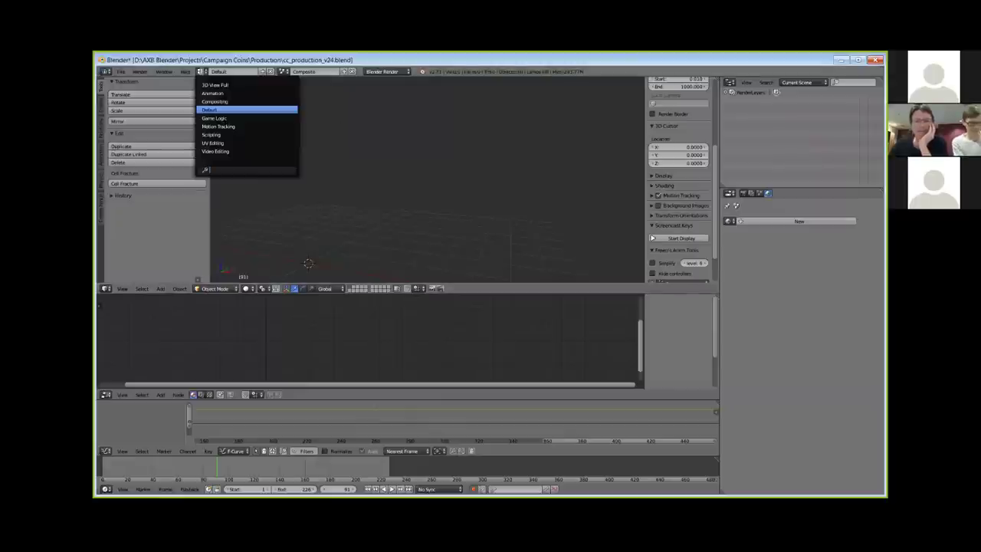
pyautogui.click(218, 101)
pyautogui.scroll(-2, 357, 191)
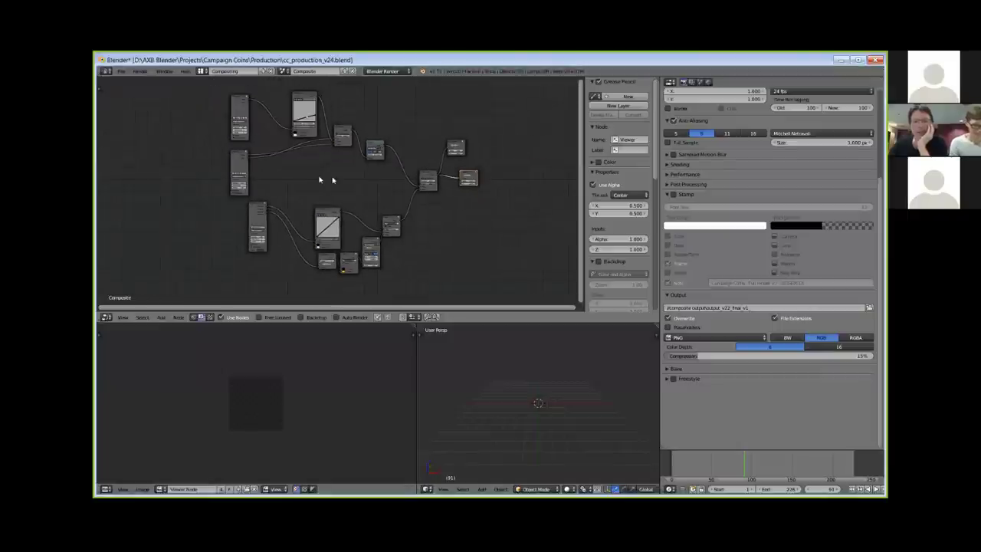
pyautogui.moveTo(289, 192); pyautogui.dragTo(371, 192, button='middle')
pyautogui.scroll(3, 422, 189)
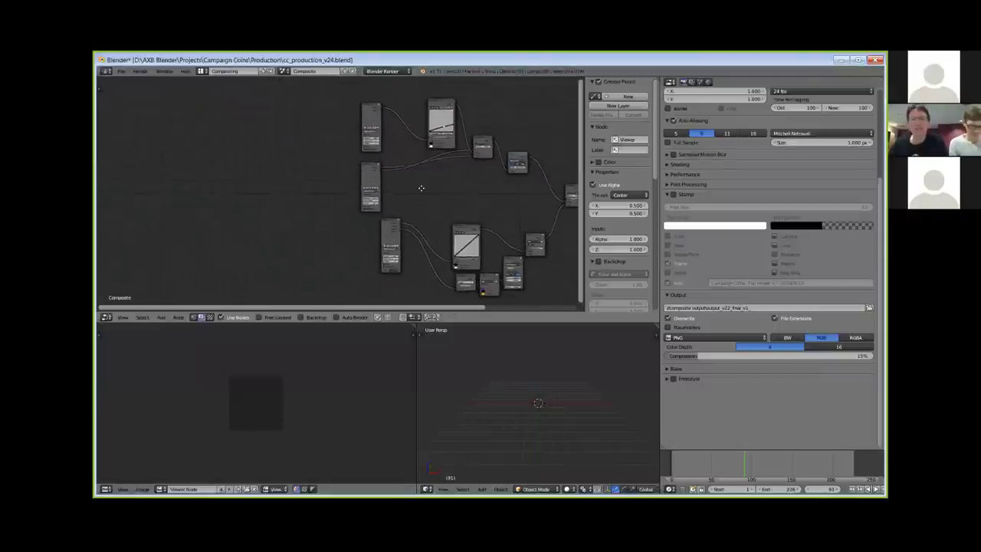
pyautogui.moveTo(470, 194); pyautogui.dragTo(427, 216, button='middle')
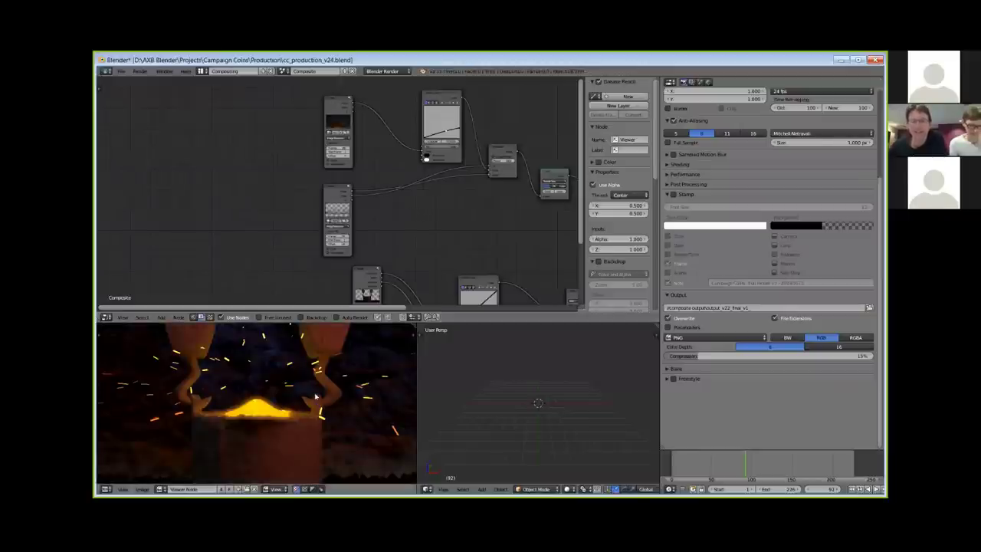
pyautogui.hotkey('shift', 'space')
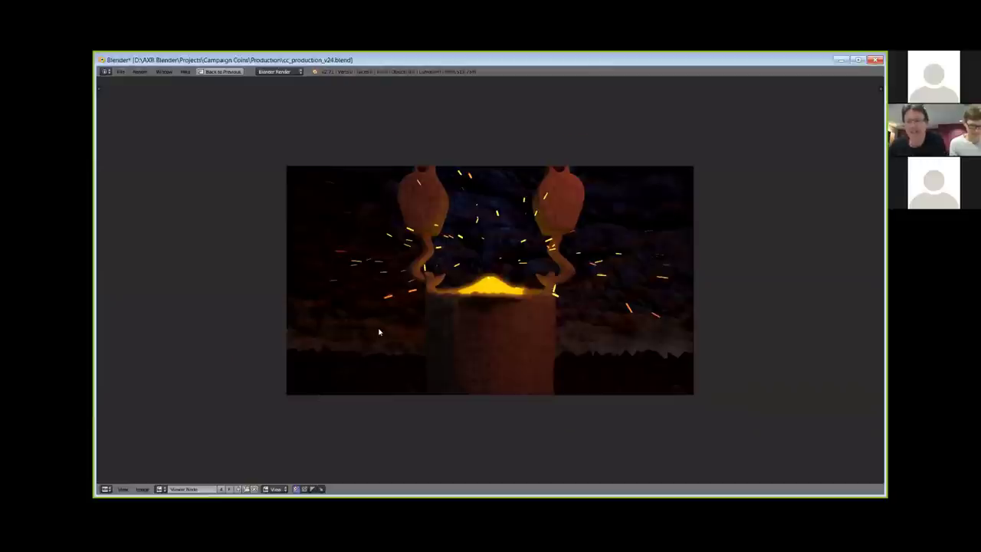
pyautogui.scroll(1, 379, 332)
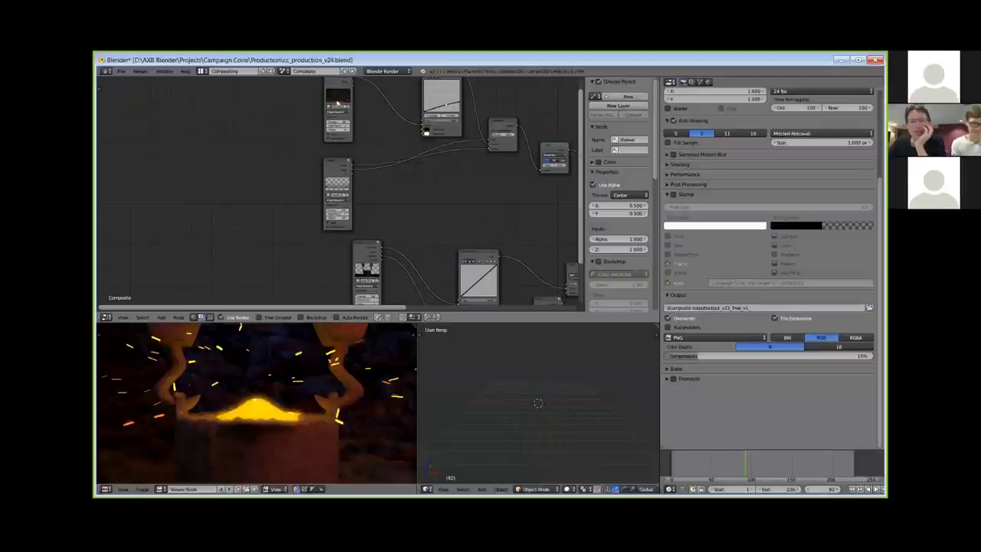
# Pan to the Image.001 node, link it to the Viewer, and maximise the crucible preview.
pyautogui.click(341, 131)
pyautogui.scroll(2, 360, 127)
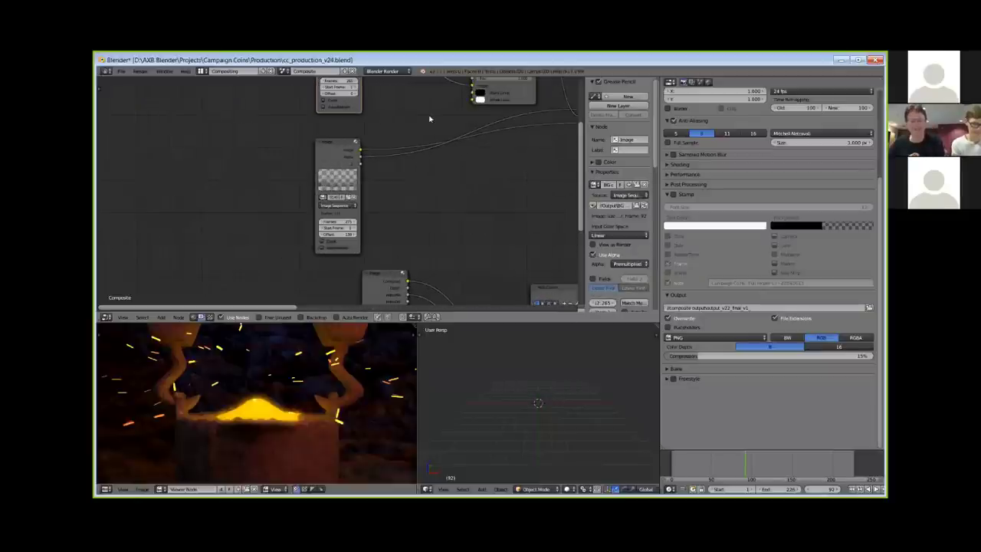
pyautogui.moveTo(420, 139); pyautogui.dragTo(337, 273, button='middle')
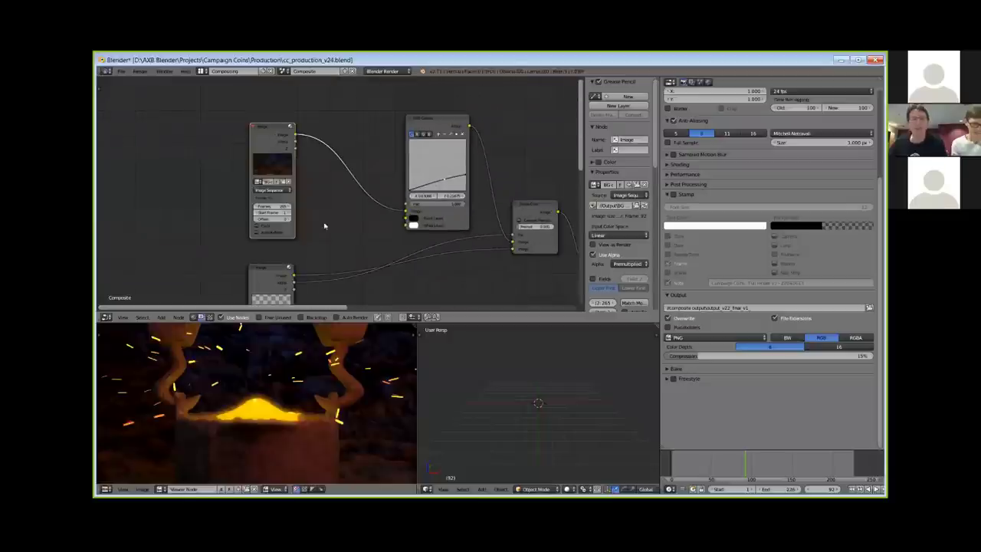
pyautogui.moveTo(376, 226); pyautogui.dragTo(332, 179, button='middle')
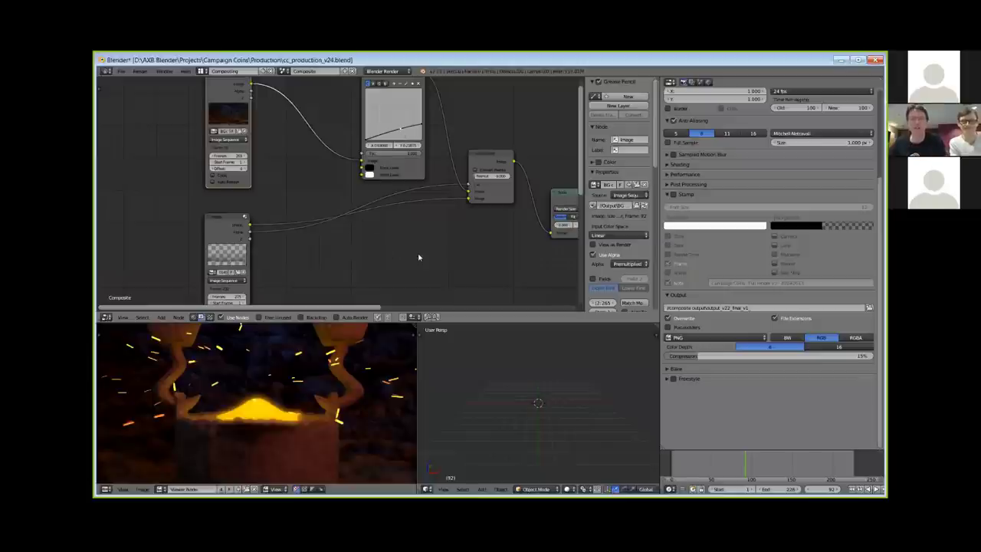
pyautogui.moveTo(419, 258); pyautogui.dragTo(364, 171, button='middle')
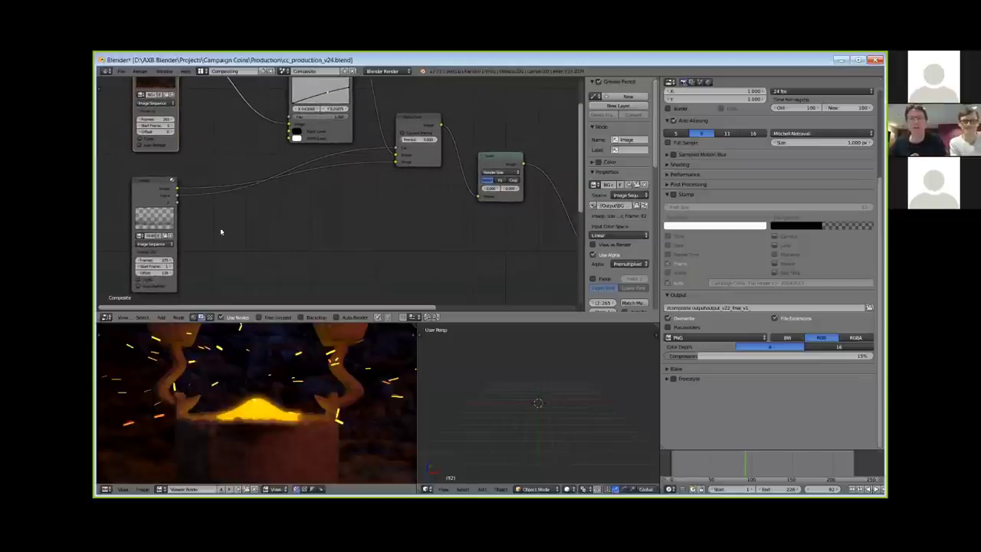
pyautogui.moveTo(418, 246); pyautogui.dragTo(393, 139, button='middle')
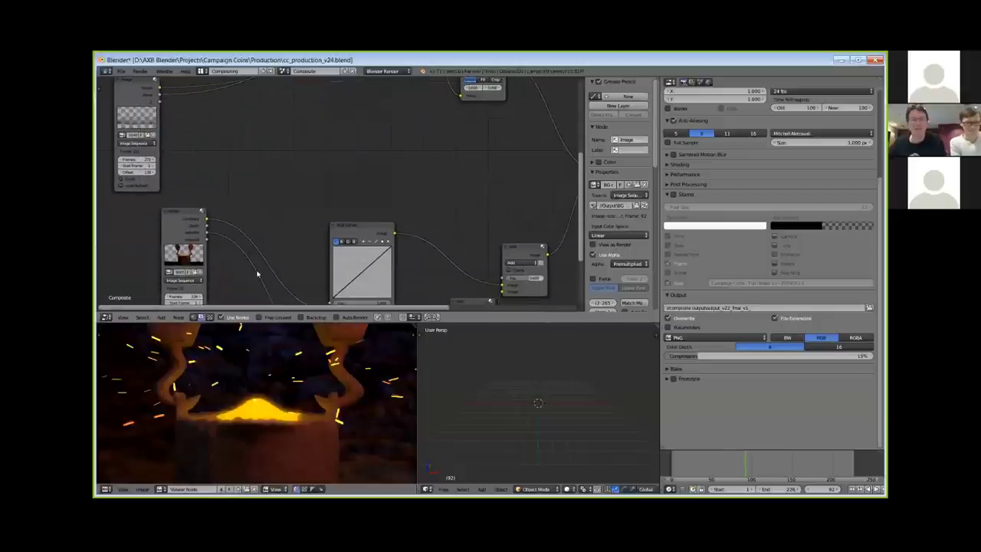
pyautogui.moveTo(272, 209); pyautogui.dragTo(357, 137, button='middle')
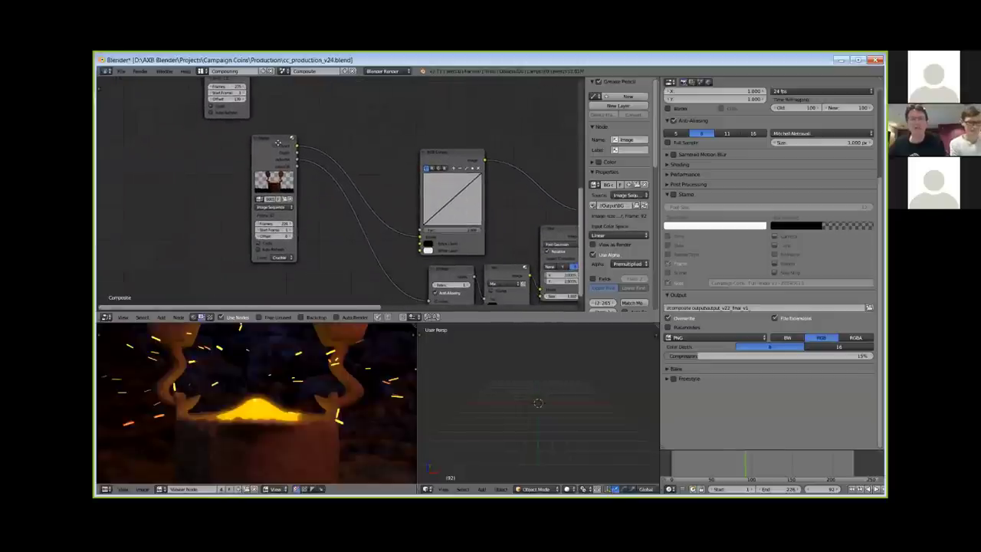
pyautogui.keyDown('ctrl'); pyautogui.keyDown('shift'); pyautogui.click(277, 140); pyautogui.keyUp('shift'); pyautogui.keyUp('ctrl')
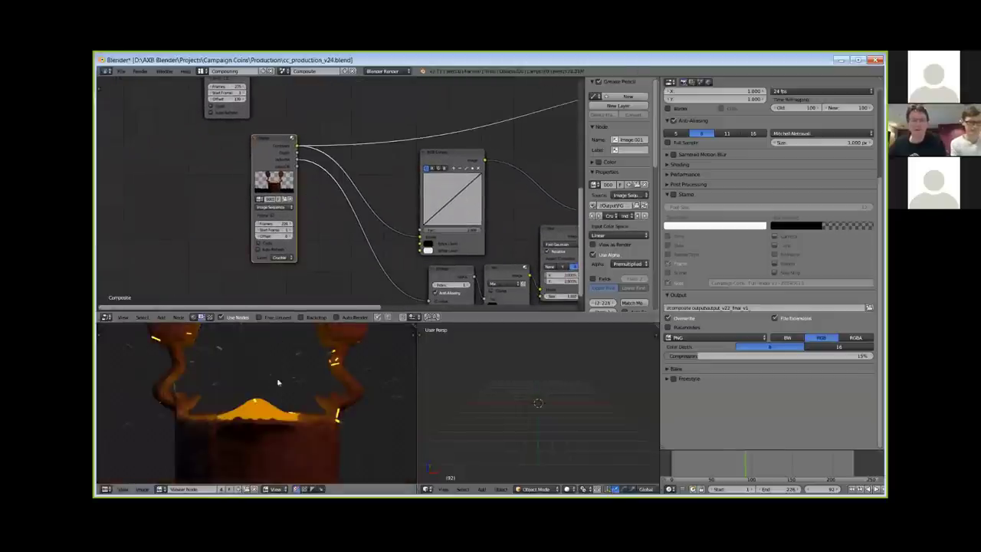
pyautogui.hotkey('ctrl', 'space')
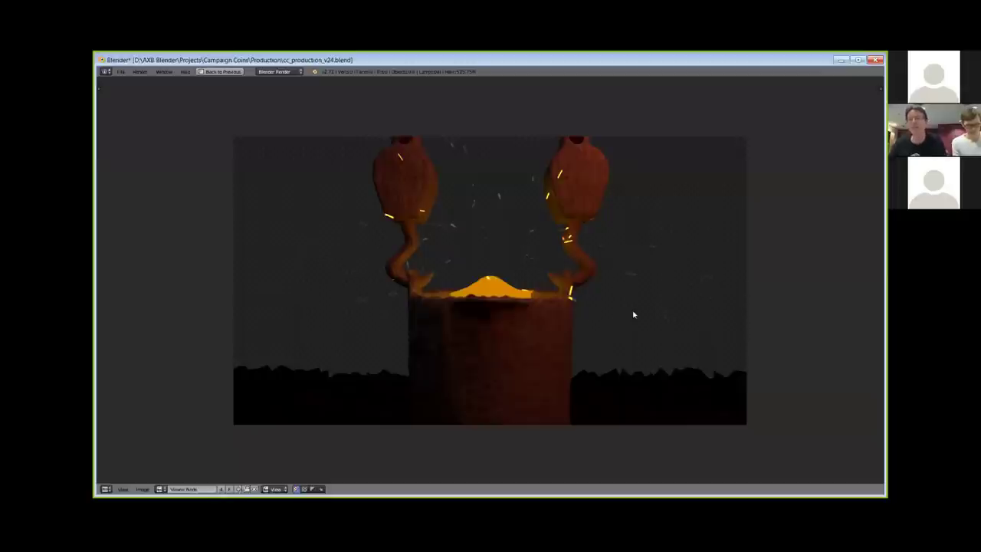
# Leave the full-window crucible image so the viewer sits beneath the node tree again.
pyautogui.press('Escape')
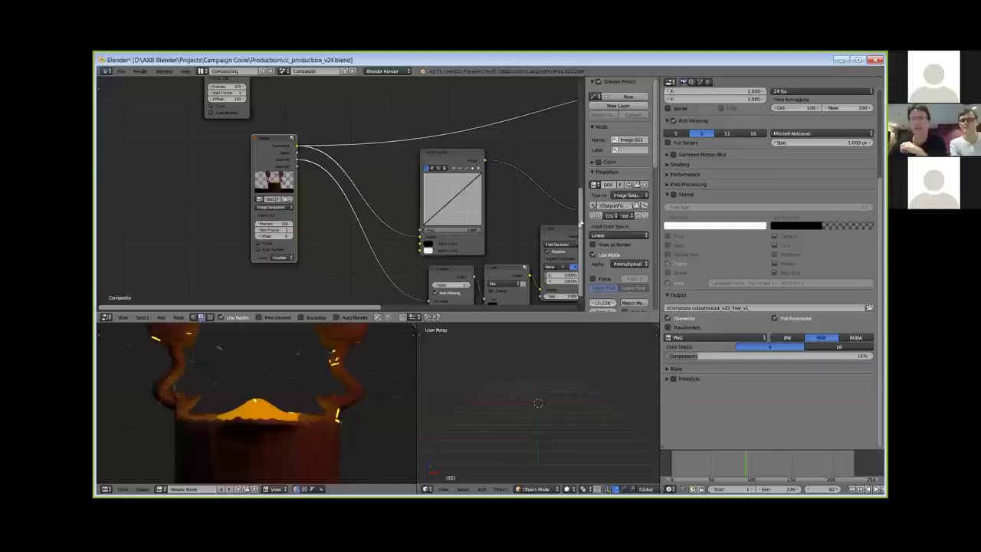
pyautogui.keyDown('shift'); pyautogui.scroll(2, 582, 205); pyautogui.keyUp('shift')
# Switch the screen layout to 3D View Full, then back to Default.
pyautogui.keyDown('shift'); pyautogui.scroll(5, 583, 205); pyautogui.keyUp('shift')
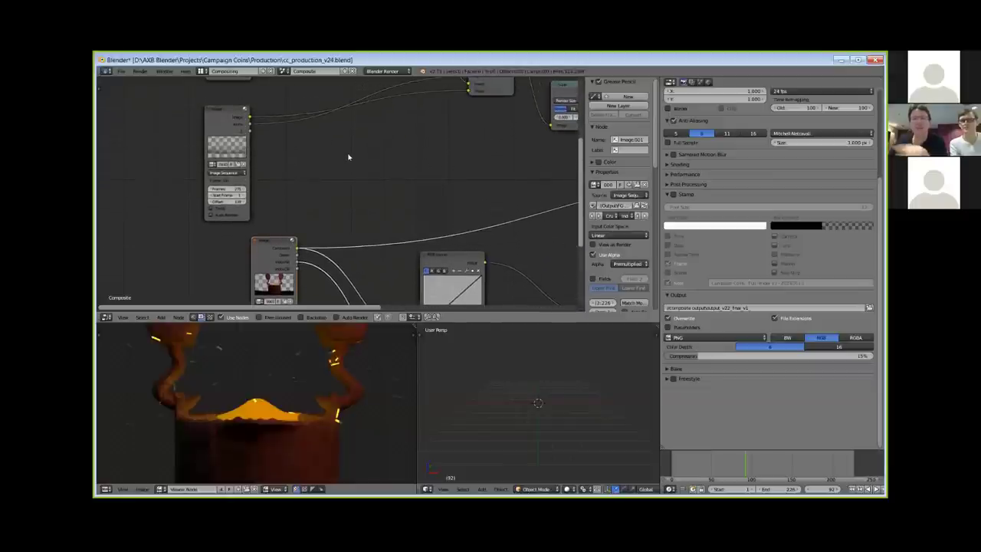
pyautogui.click(200, 71)
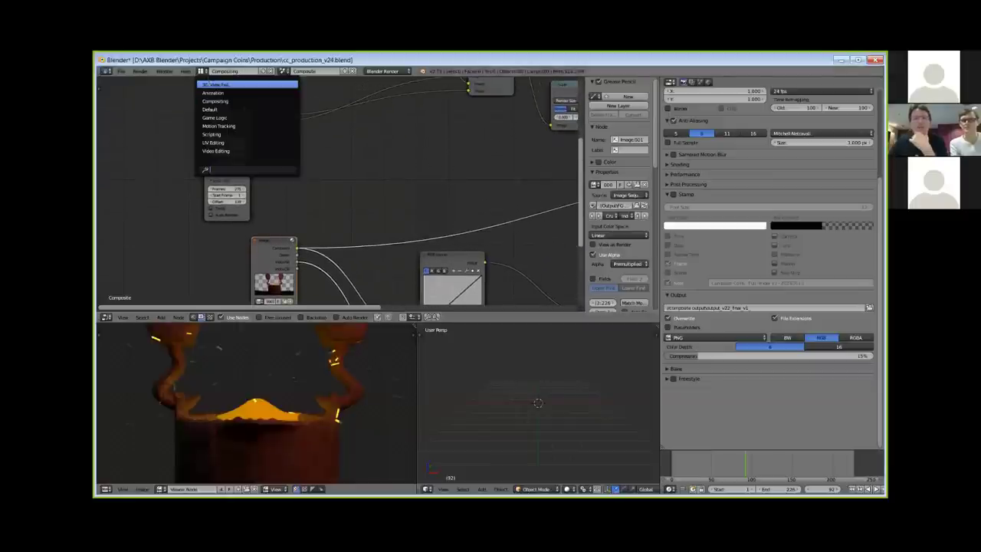
pyautogui.click(211, 83)
pyautogui.click(201, 71)
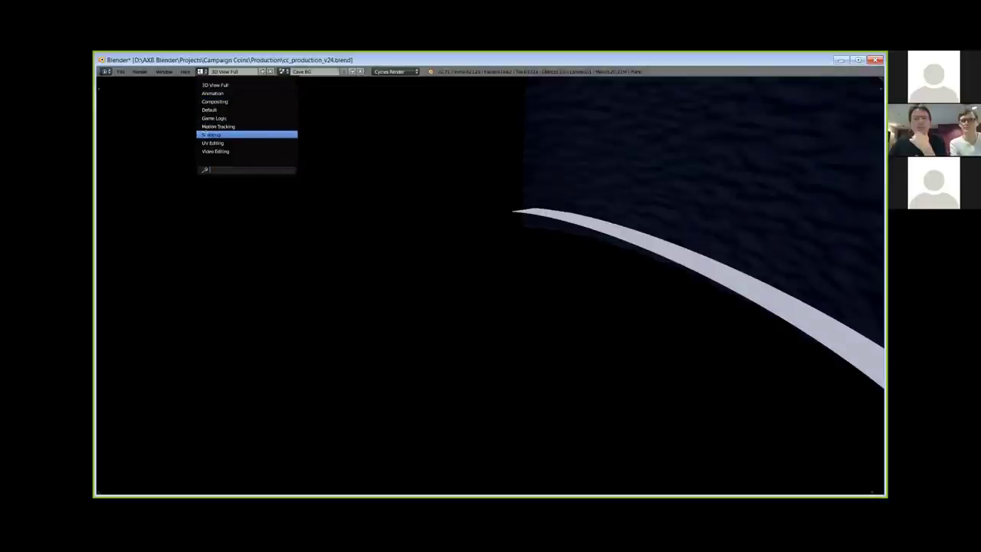
pyautogui.click(269, 110)
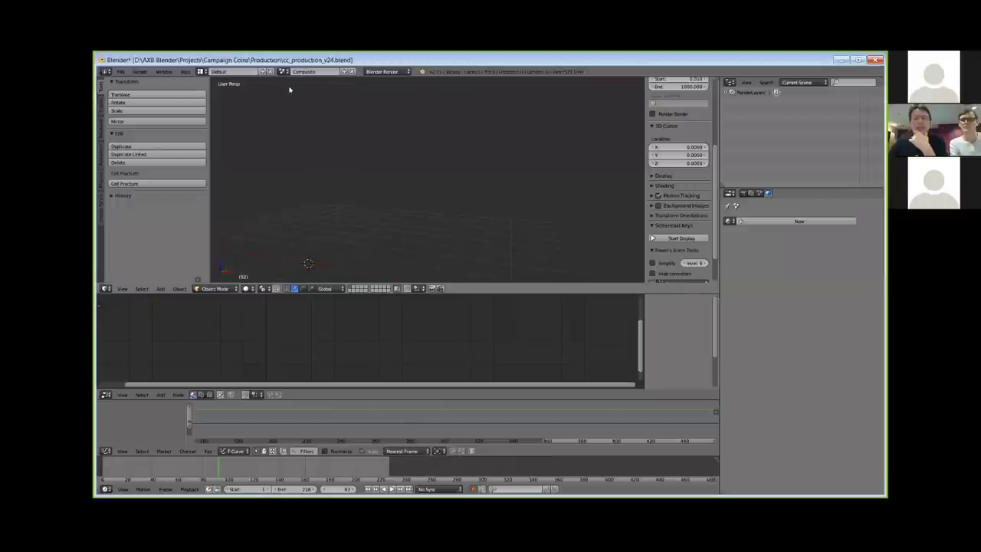
# Switch to the Cave BG scene and select Camera Production to check its 35 mm lens.
pyautogui.click(285, 73)
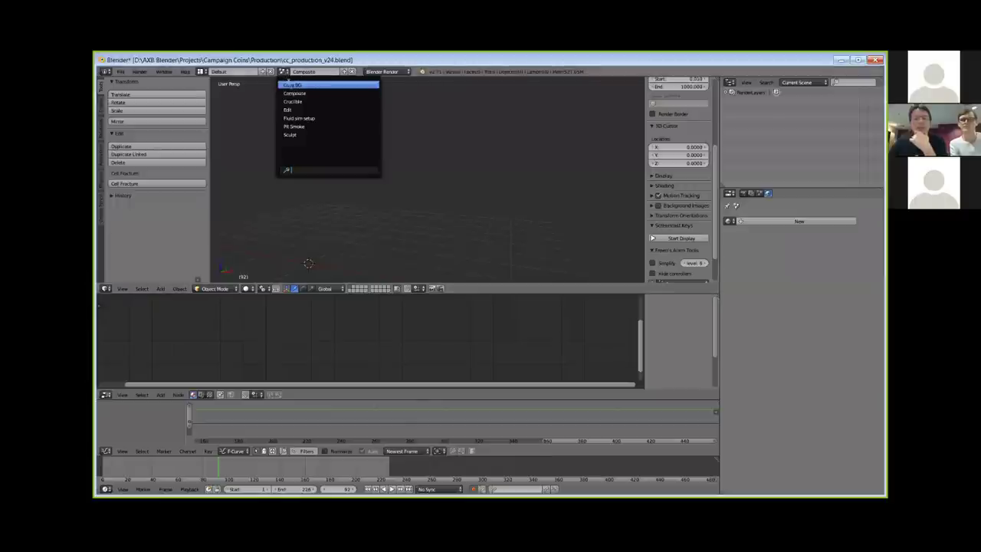
pyautogui.click(292, 86)
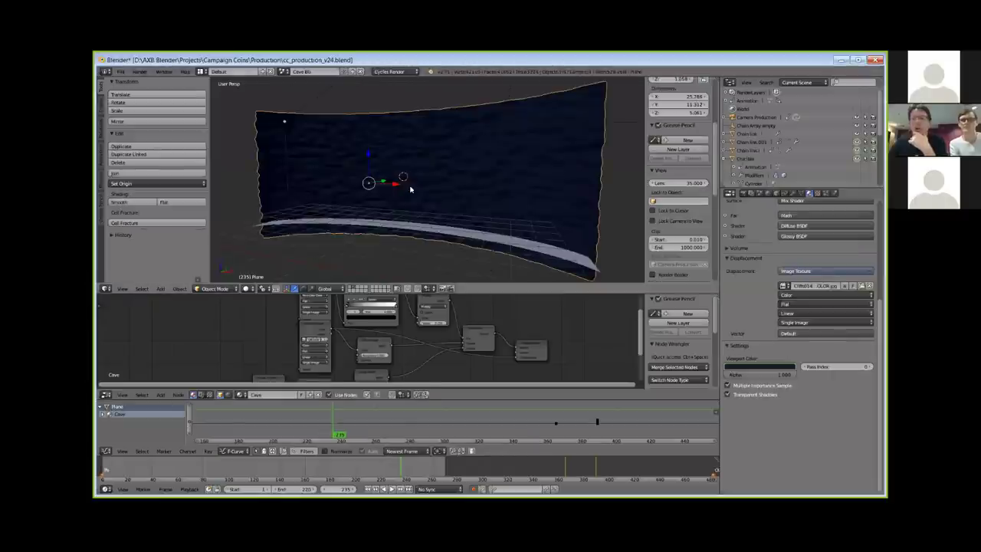
pyautogui.scroll(-4, 410, 190)
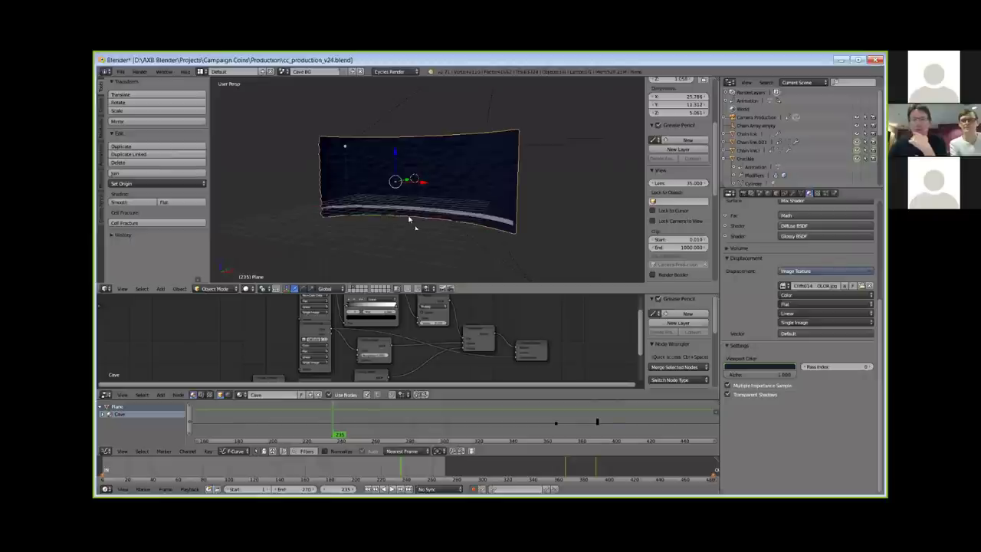
pyautogui.moveTo(412, 223); pyautogui.dragTo(429, 219, button='middle')
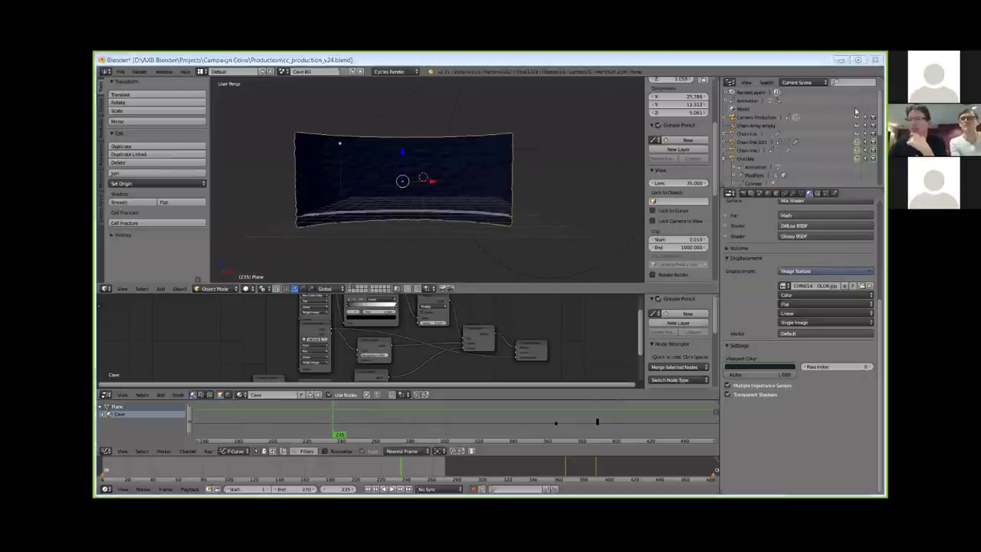
pyautogui.click(757, 117)
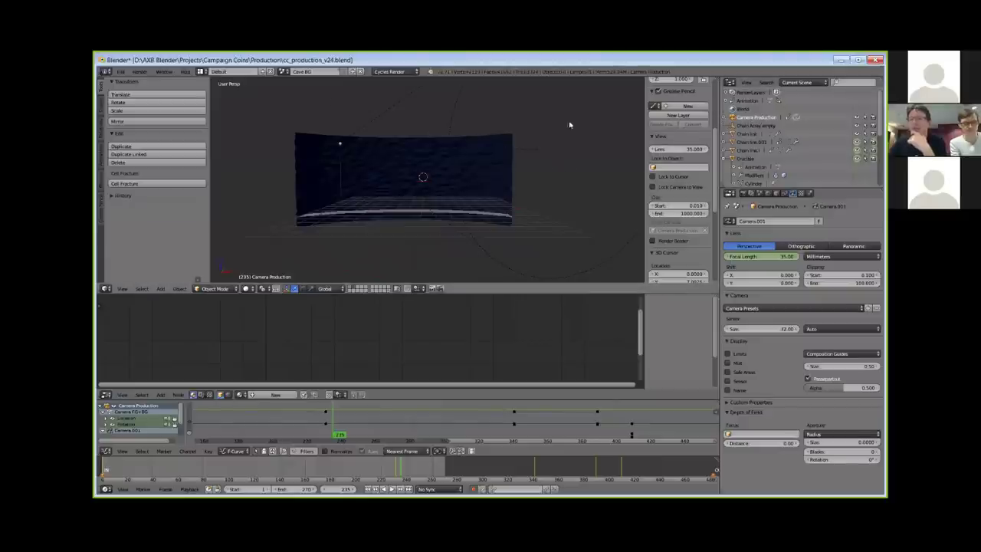
pyautogui.click(283, 71)
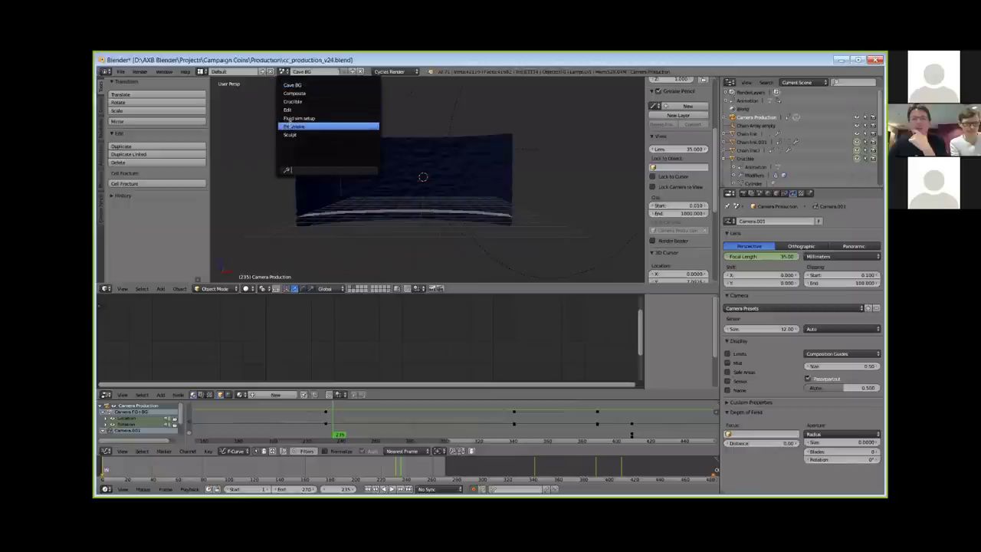
# Switch to Pit Smoke and filter the outliner to show only 'camera' items.
pyautogui.click(292, 127)
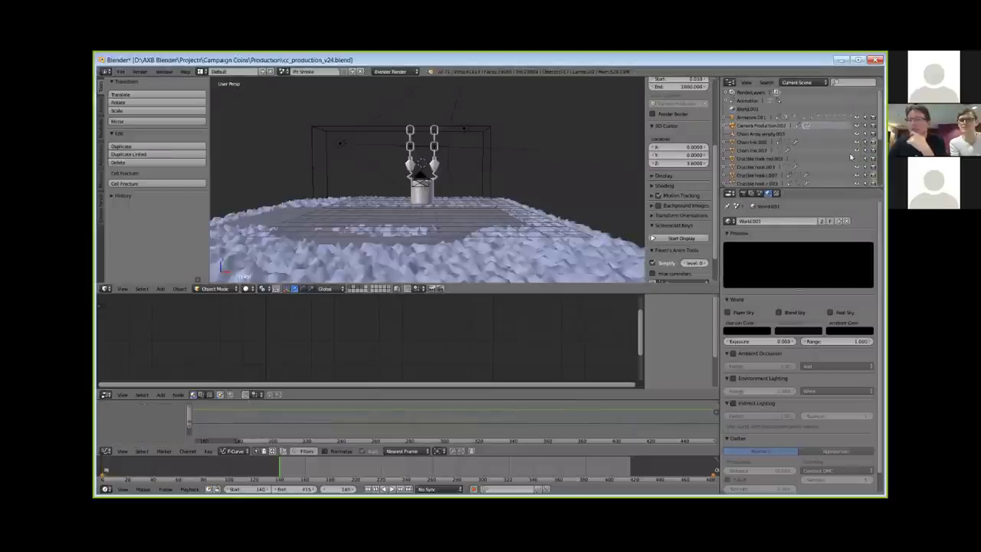
pyautogui.moveTo(881, 130); pyautogui.dragTo(882, 186)
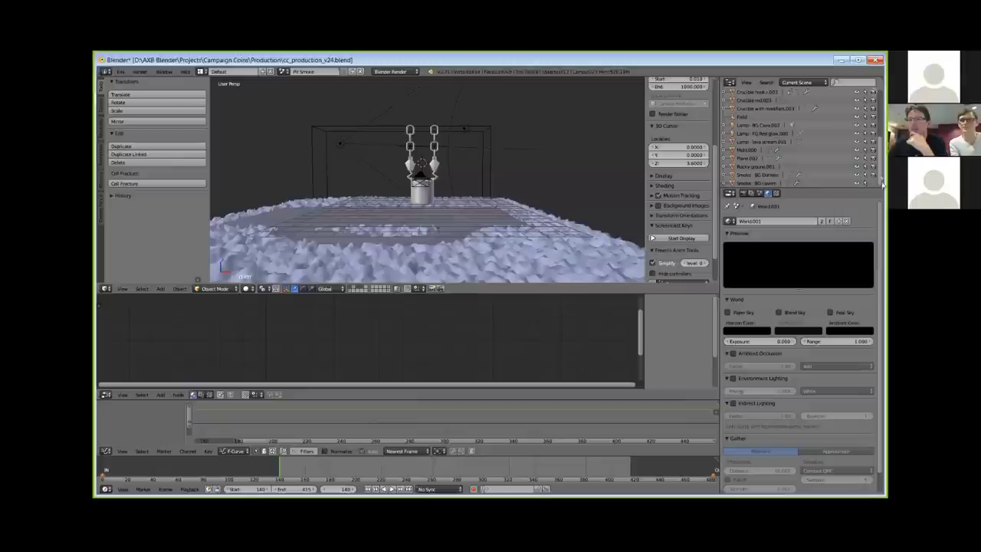
pyautogui.click(855, 82)
pyautogui.write('camera')
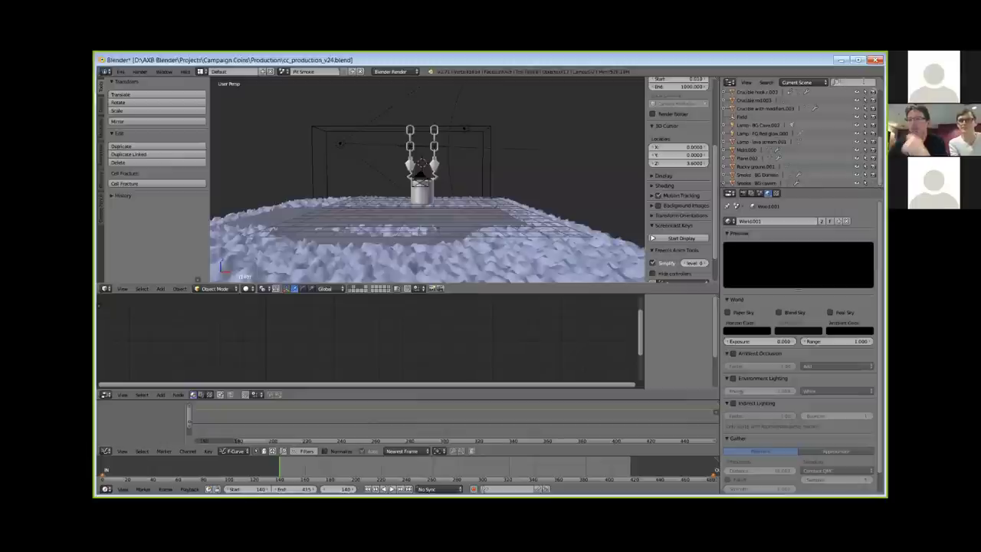
pyautogui.press('Return')
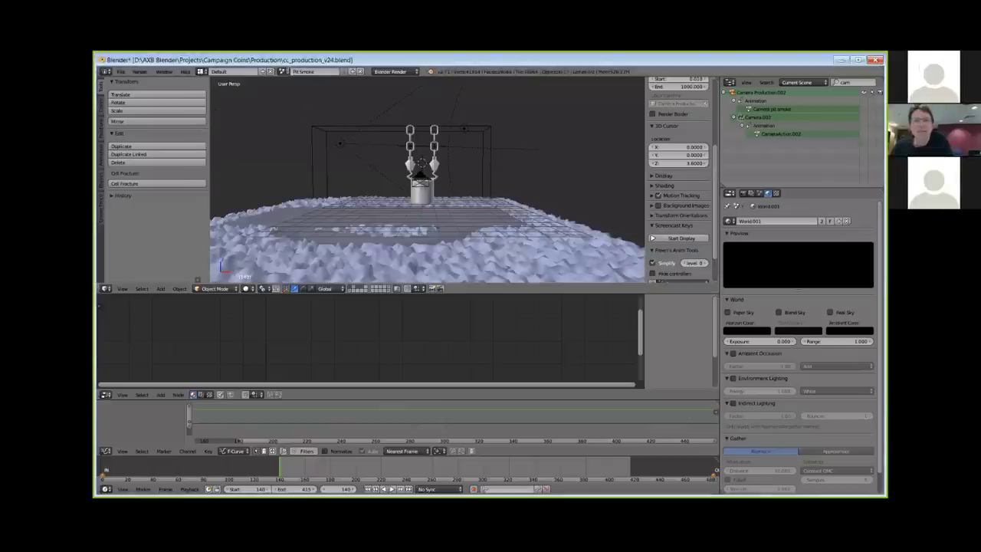
pyautogui.click(284, 72)
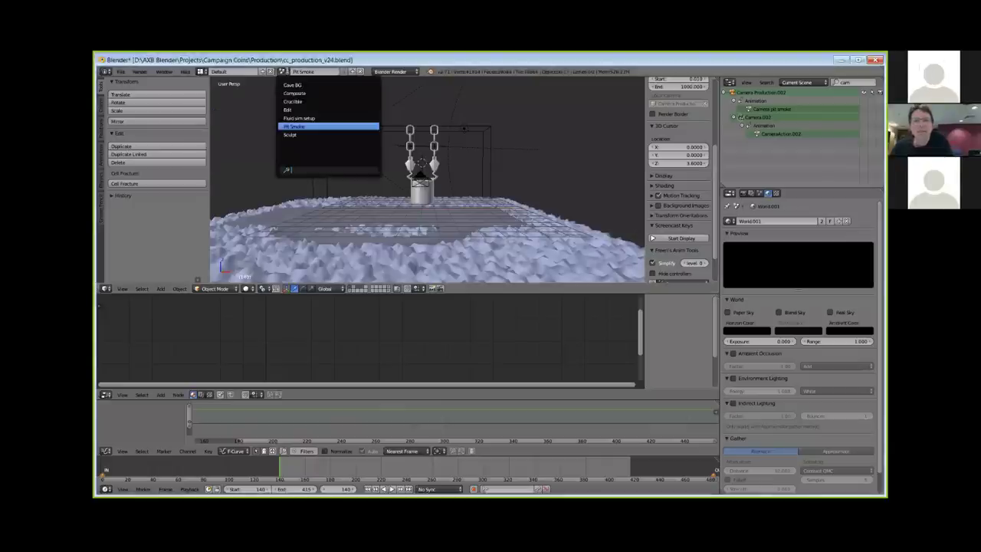
# Switch to the Edit scene in the Video Editing layout and fit the whole sequence in view.
pyautogui.click(286, 109)
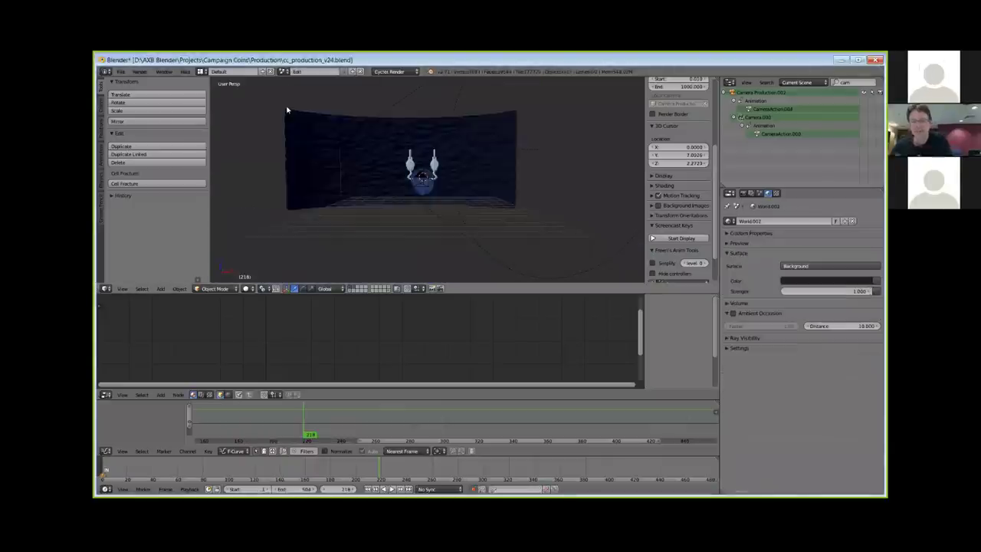
pyautogui.click(205, 71)
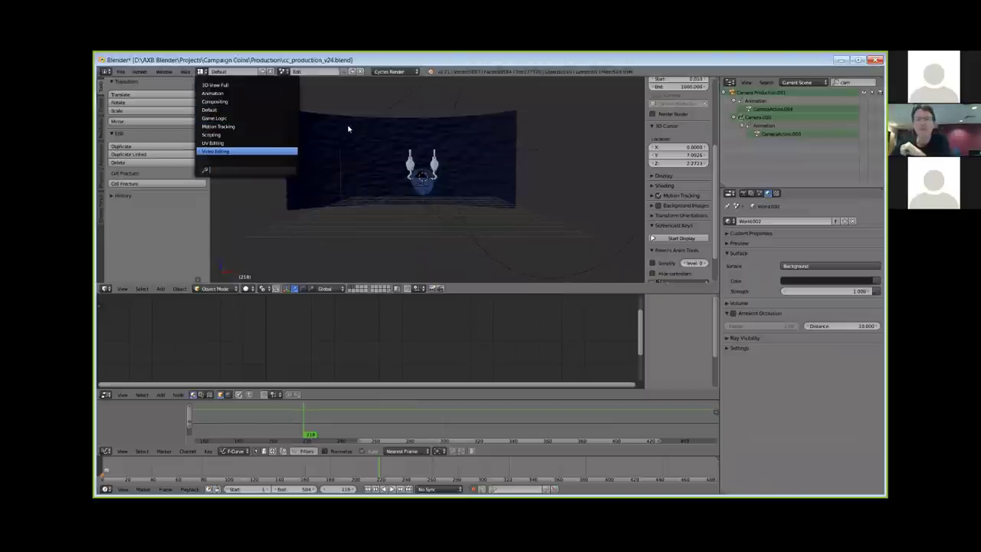
pyautogui.press('Return')
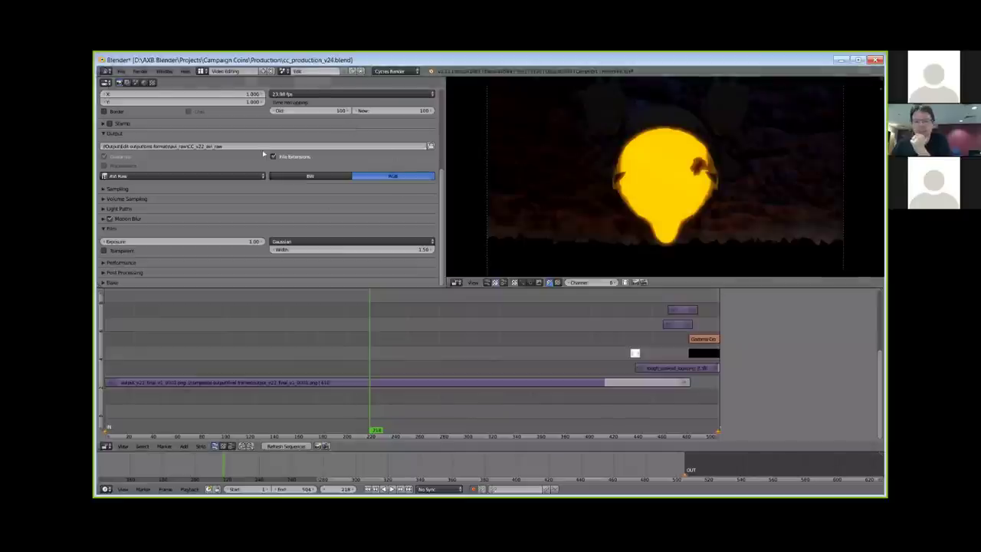
pyautogui.press('Home')
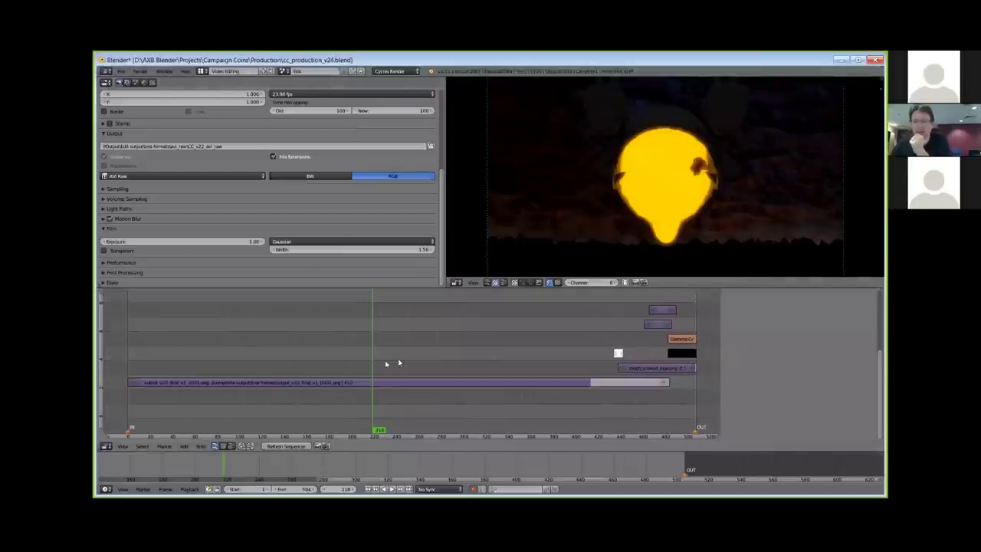
# Step the playhead through frames 311, 362 and 434 to frame 449's gold-coin title.
pyautogui.click(480, 358)
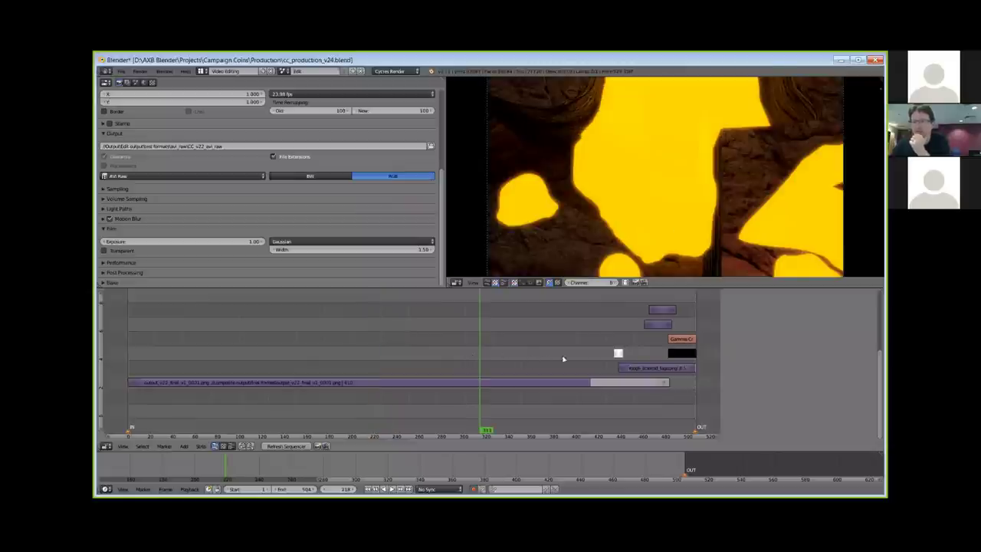
pyautogui.click(535, 360)
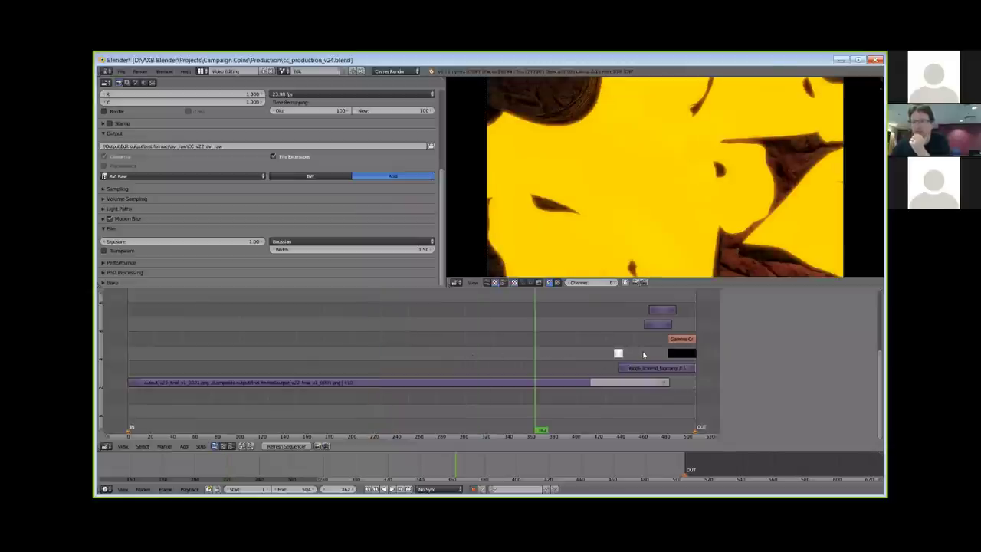
pyautogui.press('pageup')
pyautogui.press('pageup')
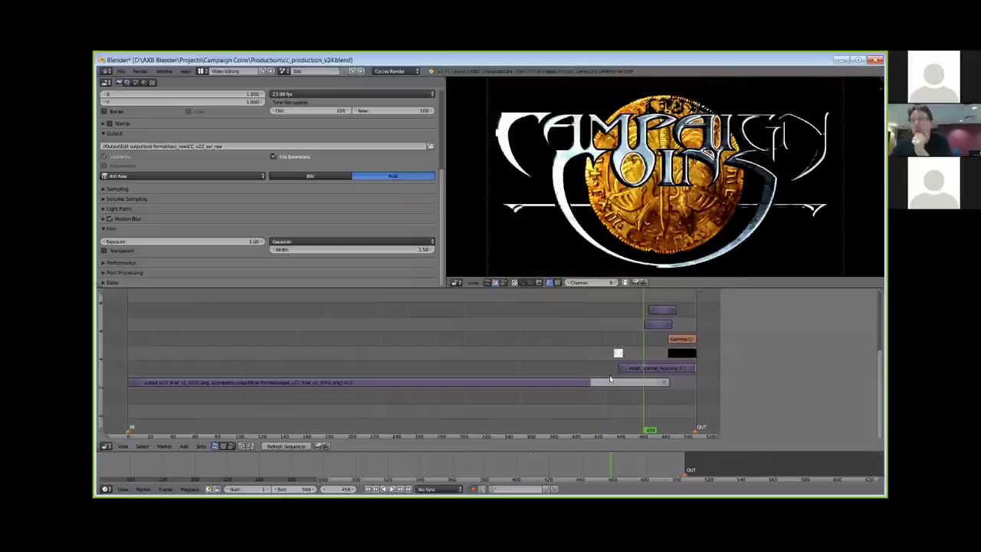
pyautogui.press('pagedown')
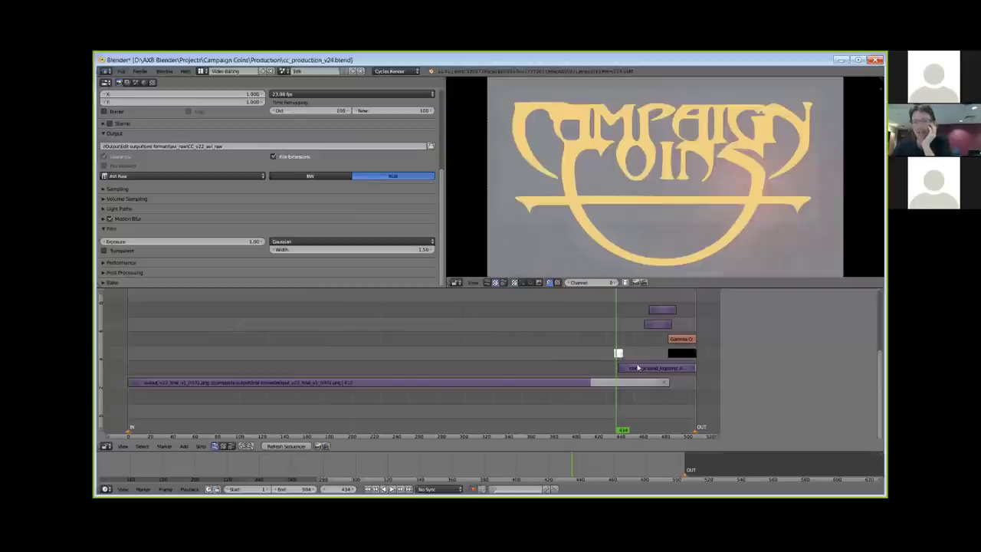
pyautogui.scroll(3, 670, 387)
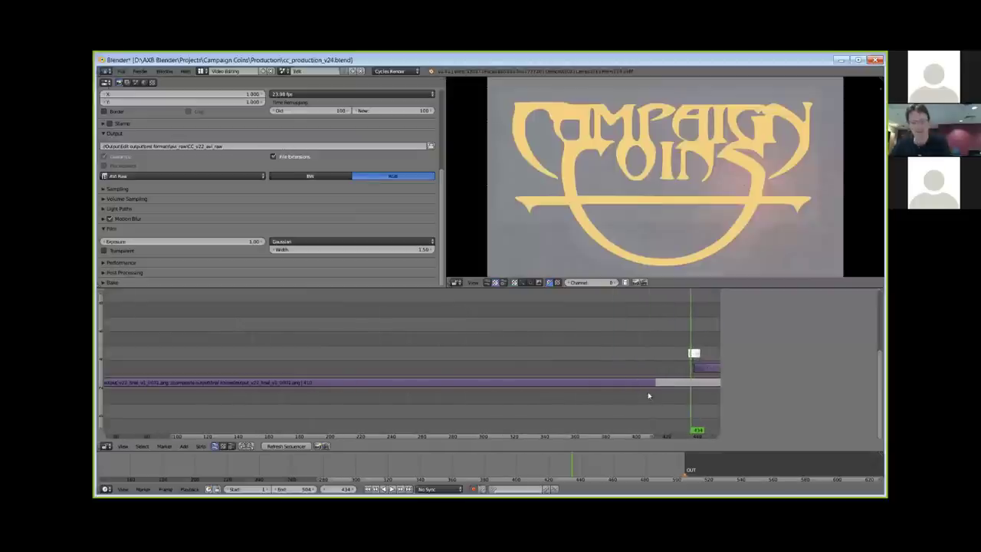
pyautogui.moveTo(649, 396); pyautogui.dragTo(498, 372, button='middle')
pyautogui.scroll(2, 507, 368)
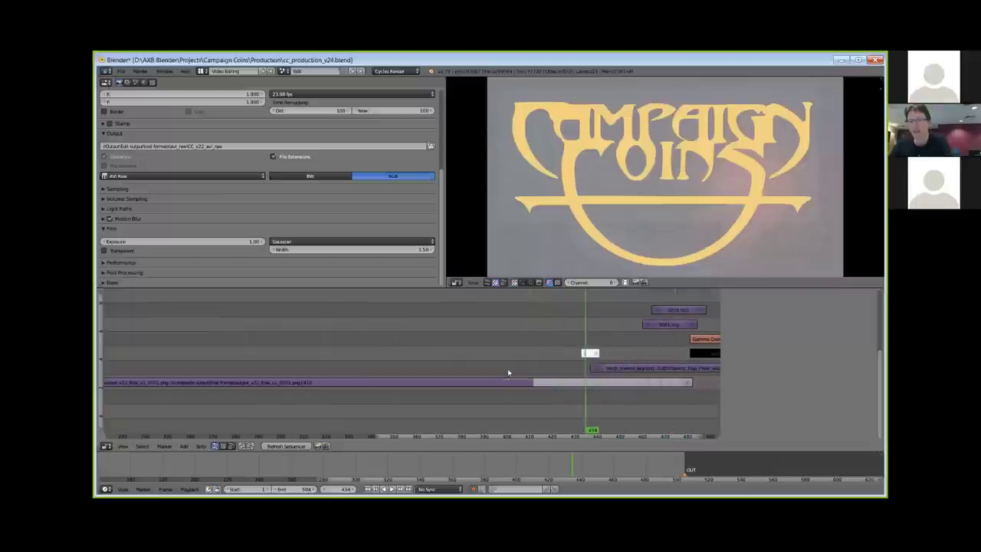
pyautogui.click(619, 351)
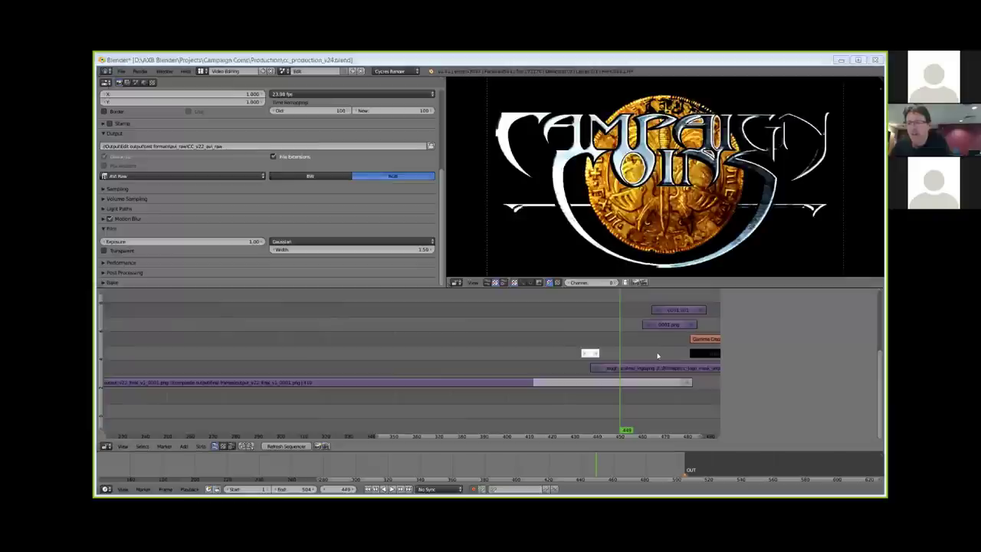
pyautogui.keyDown('ctrl'); pyautogui.hscroll(4, 616, 372); pyautogui.keyUp('ctrl')
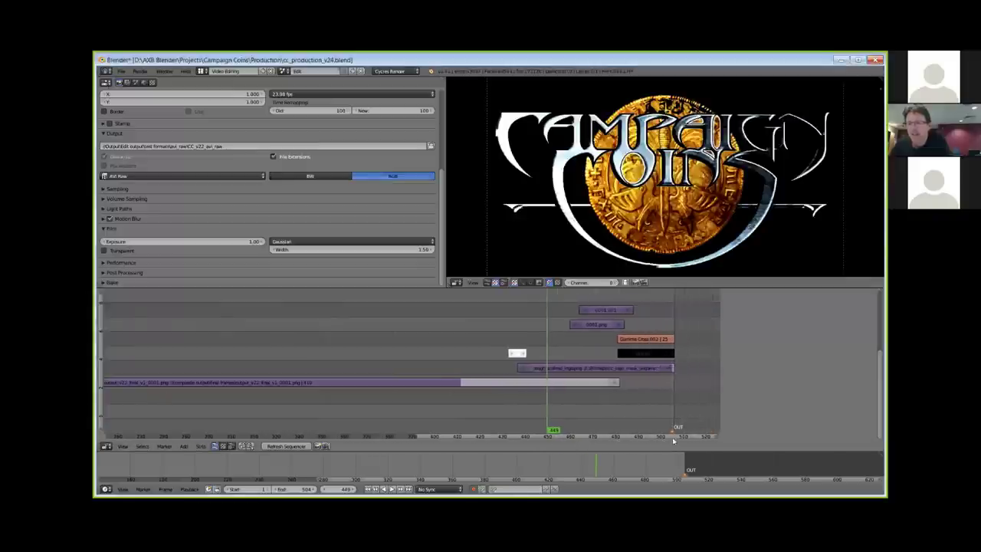
# Inspect the 0001.png strip's source and offsets at frame 471, then switch to the Edit output folder.
pyautogui.rightClick(589, 325)
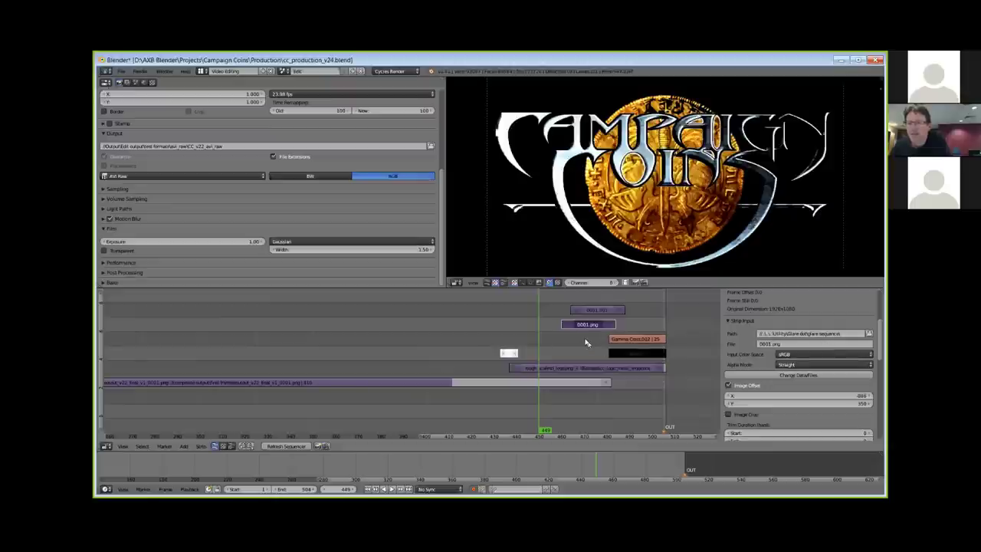
pyautogui.click(588, 343)
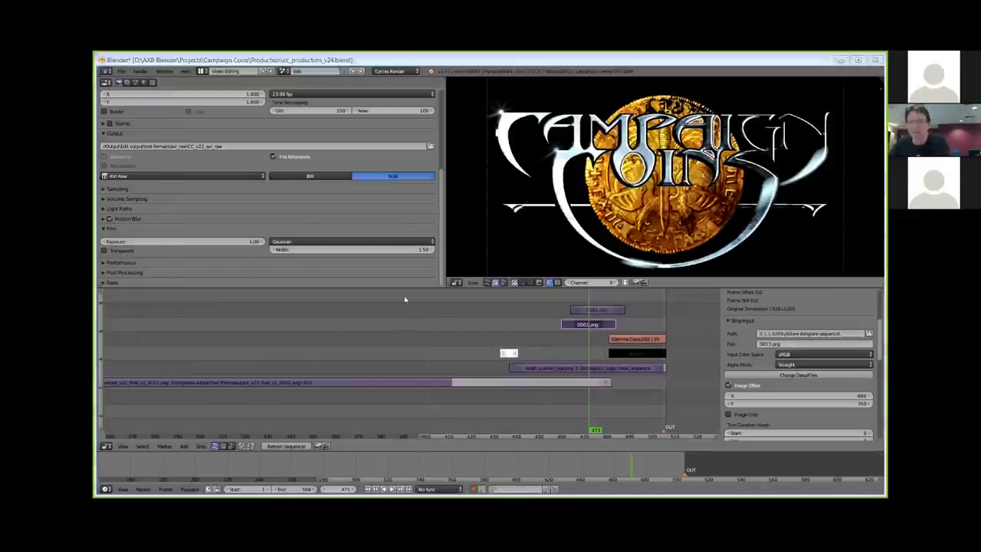
pyautogui.hotkey('alt', 'Tab')
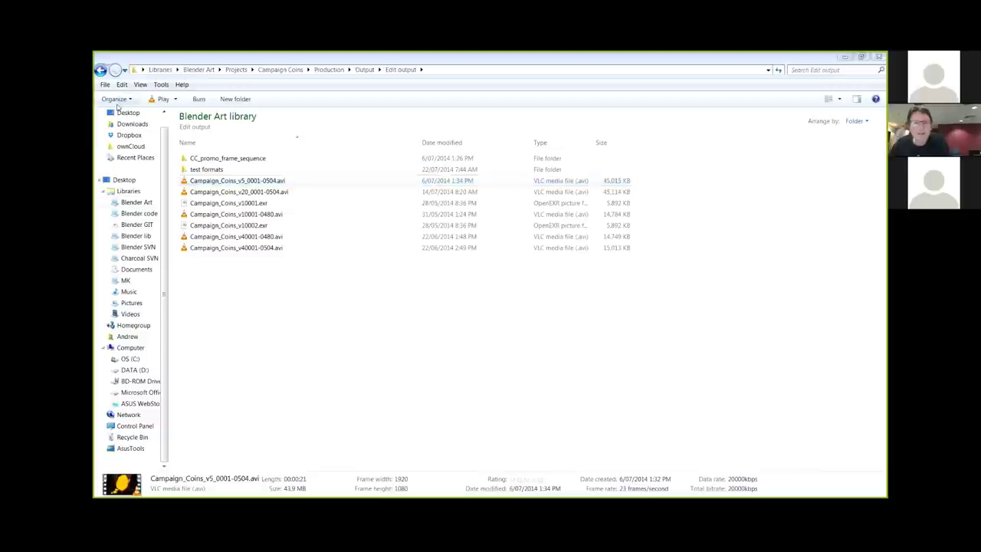
# Go back up to Blender Art and into Utility > Glare dot > glare sequence.
pyautogui.click(100, 70)
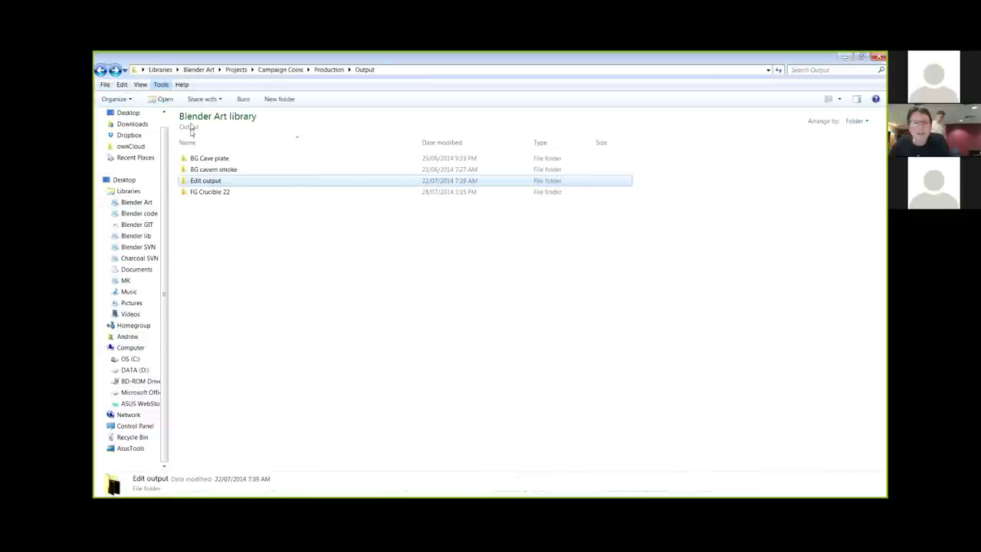
pyautogui.click(101, 69)
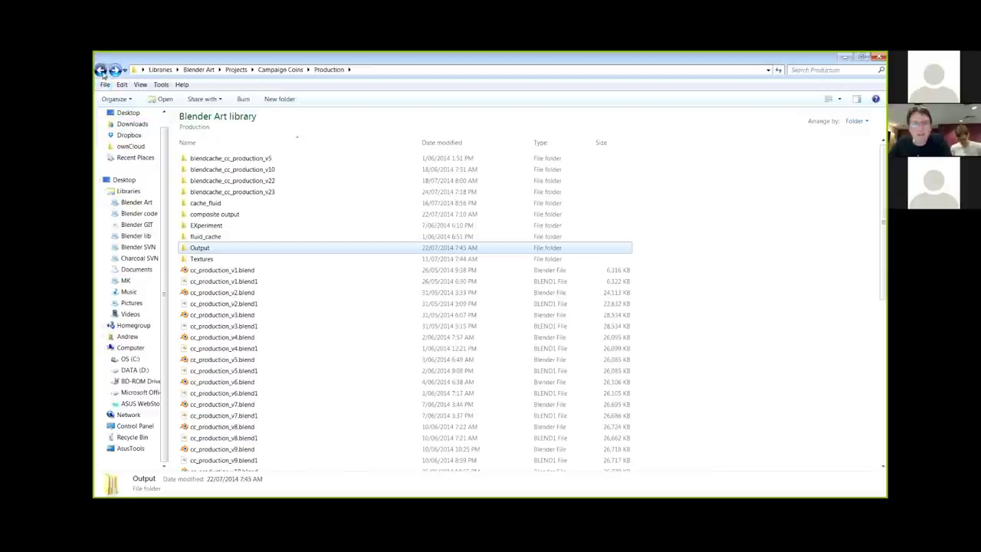
pyautogui.click(100, 69)
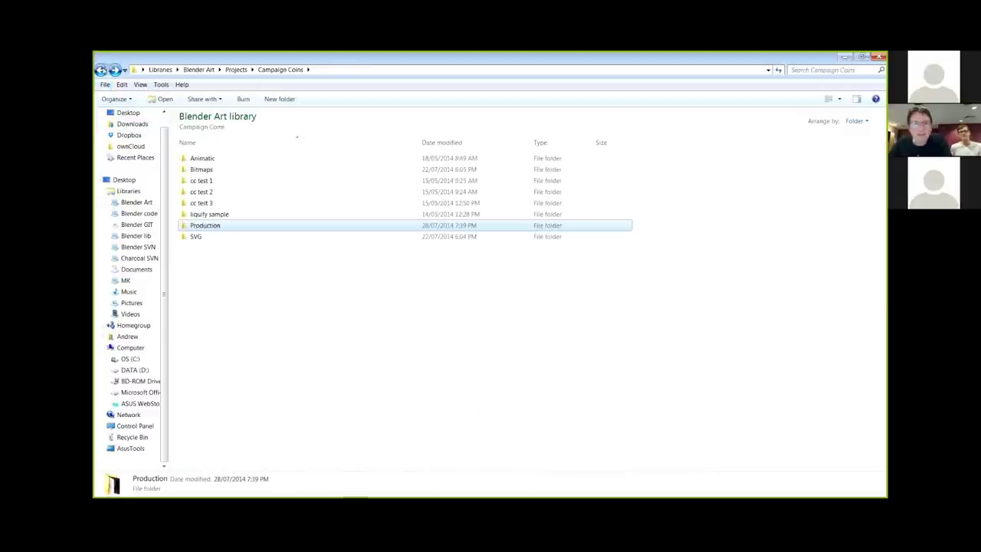
pyautogui.click(101, 69)
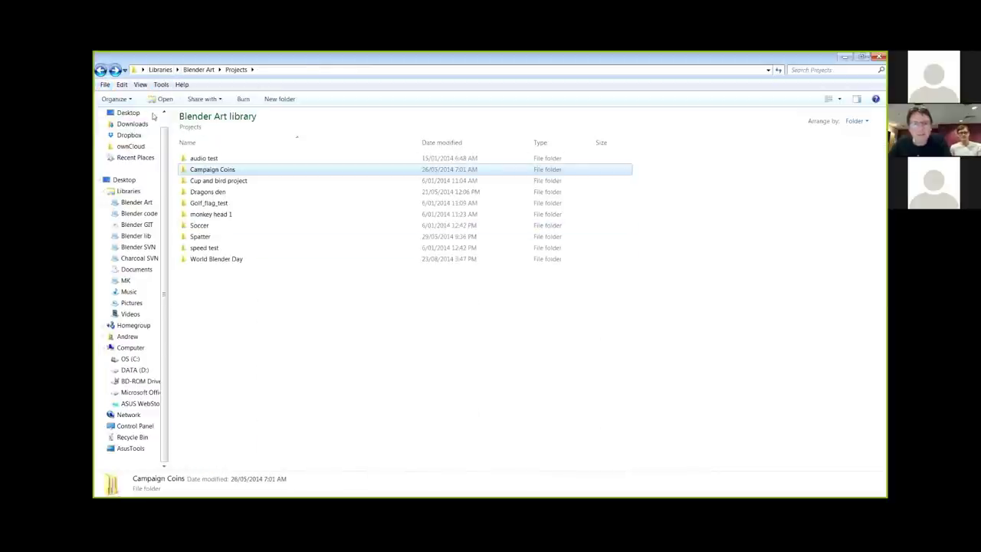
pyautogui.click(101, 70)
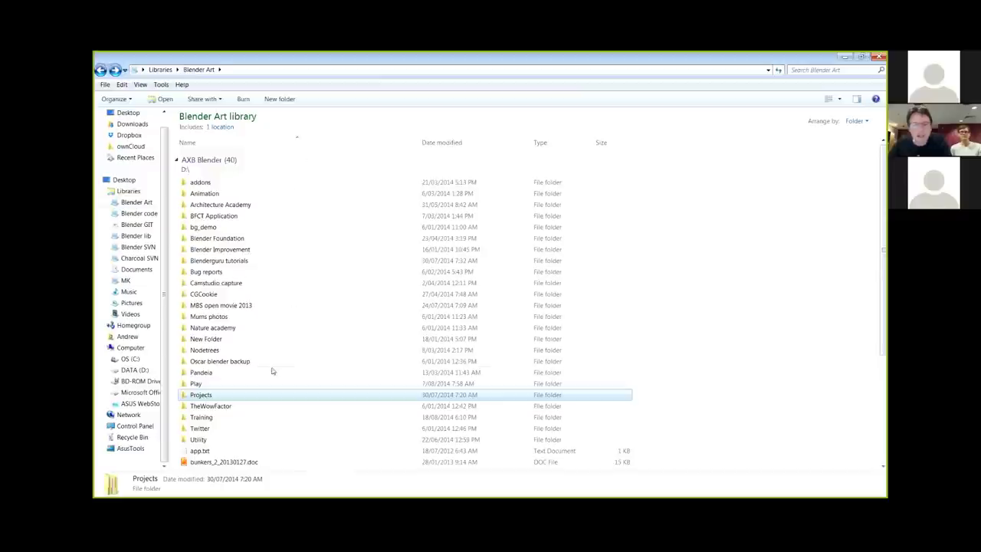
pyautogui.doubleClick(199, 439)
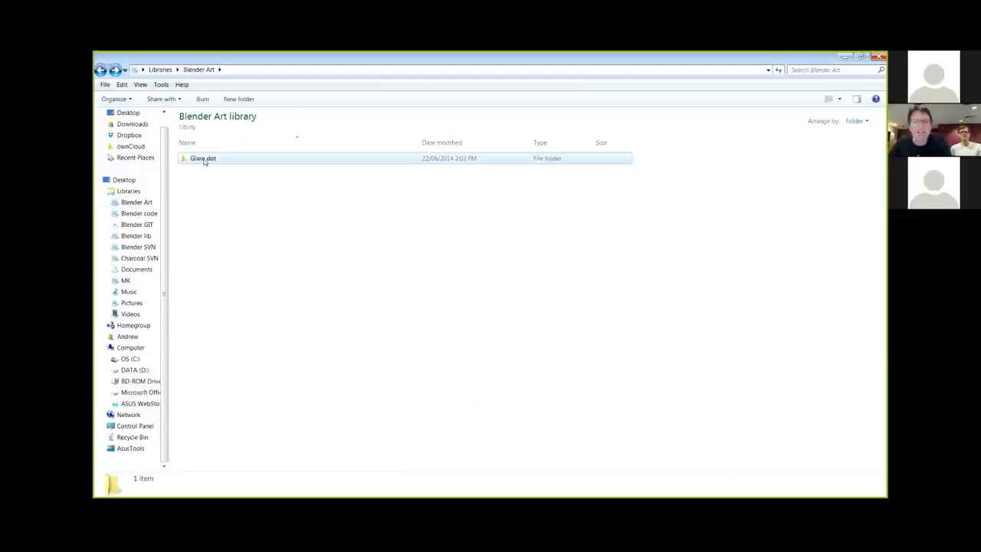
pyautogui.doubleClick(204, 159)
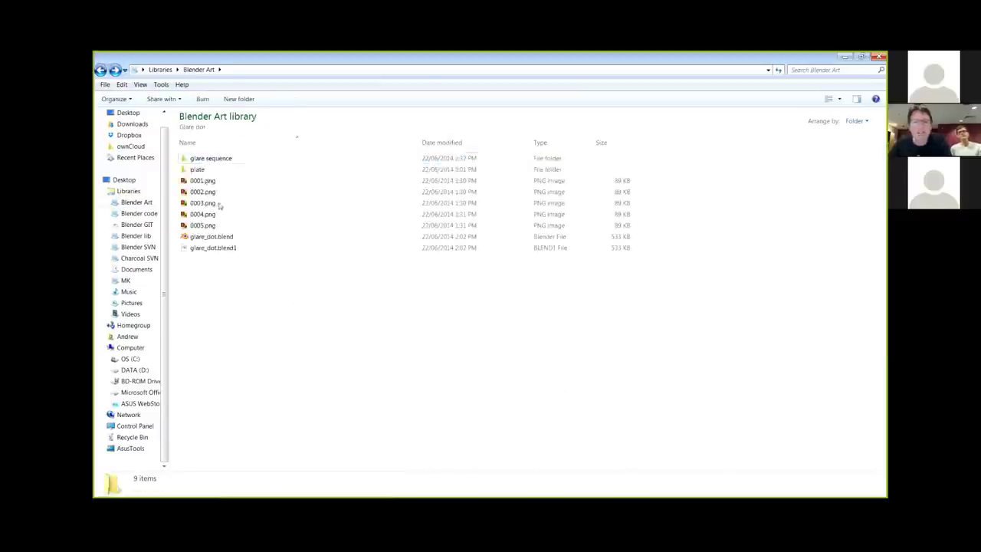
pyautogui.doubleClick(217, 158)
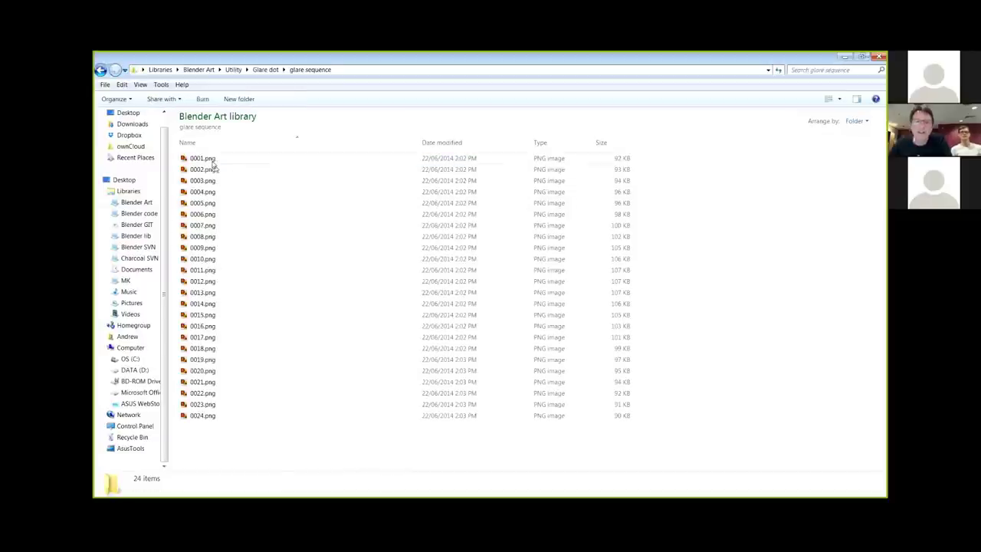
# Preview glare frame 0013.png, close the viewer and return to Blender.
pyautogui.doubleClick(204, 293)
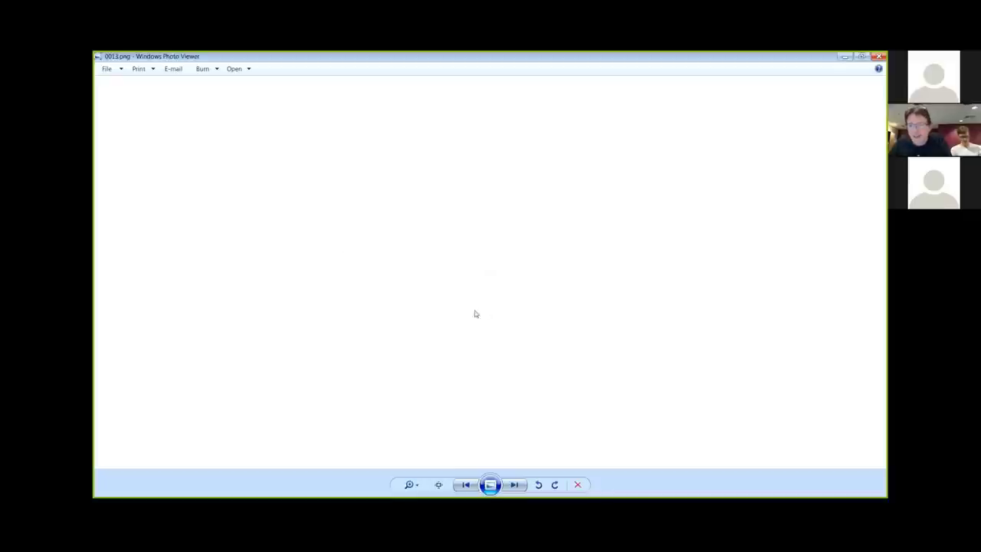
pyautogui.click(880, 57)
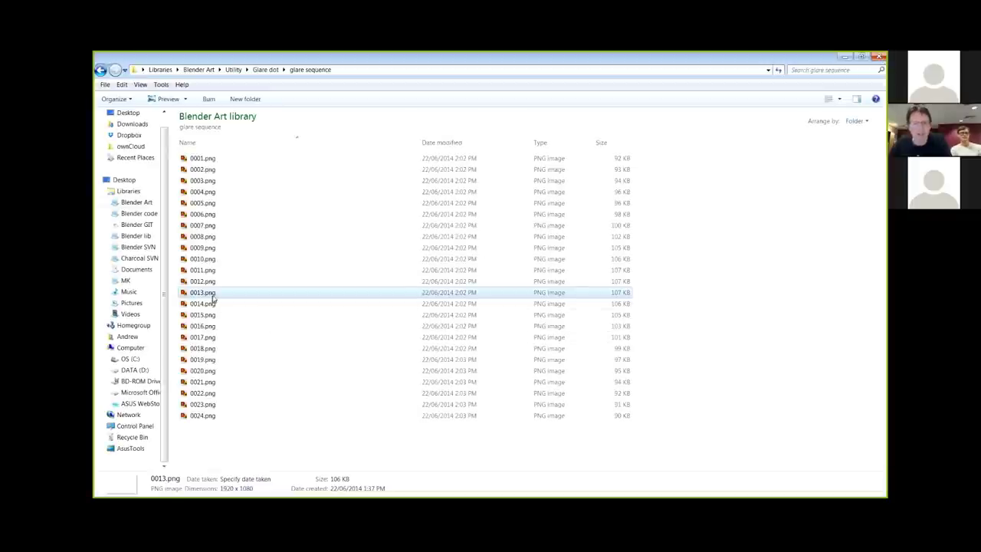
pyautogui.hotkey('alt', 'Tab')
pyautogui.hotkey('alt', 'Tab')
pyautogui.hotkey('alt', 'Tab')
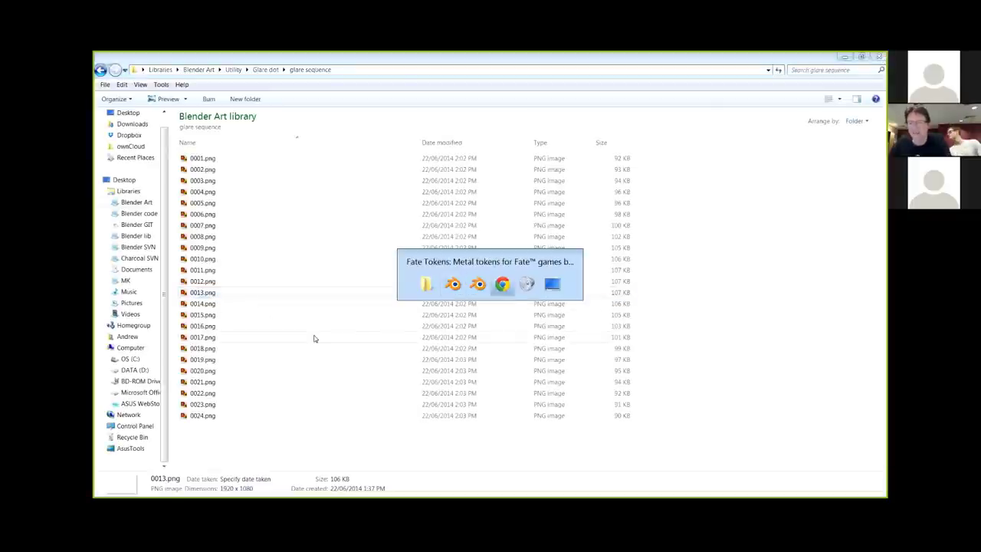
pyautogui.hotkey('alt', 'shift', 'Tab')
pyautogui.hotkey('alt', 'shift', 'Tab')
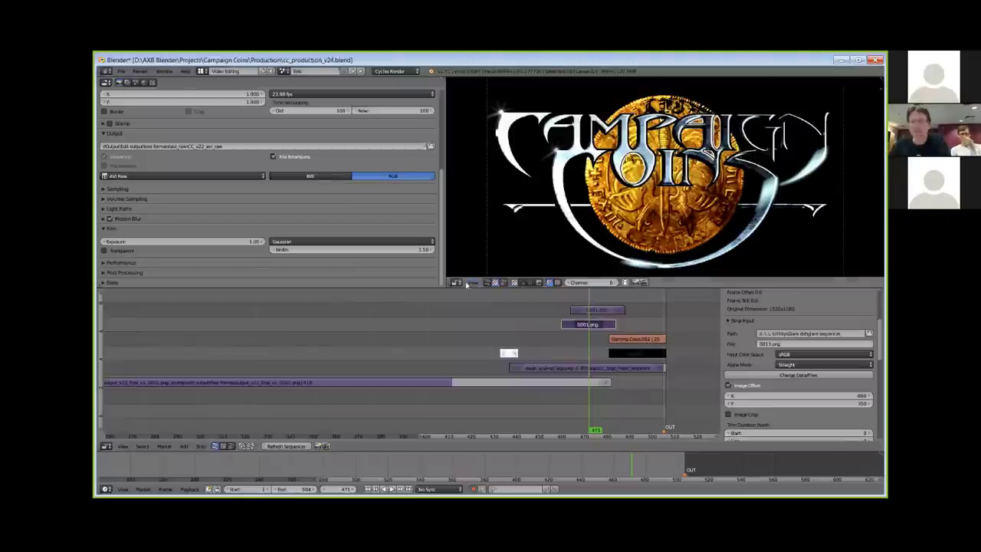
# Turn the render settings area into a UV/Image Editor.
pyautogui.click(456, 282)
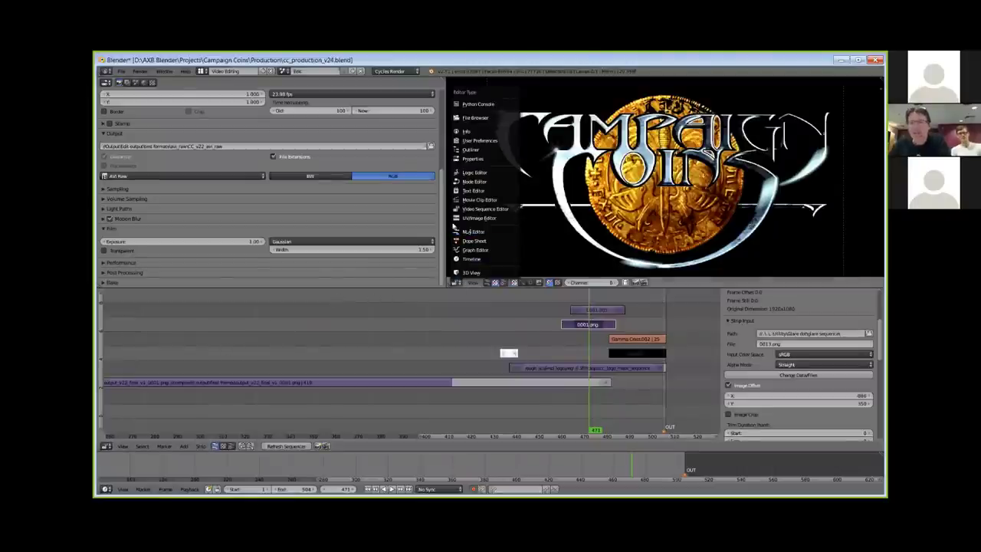
pyautogui.click(106, 82)
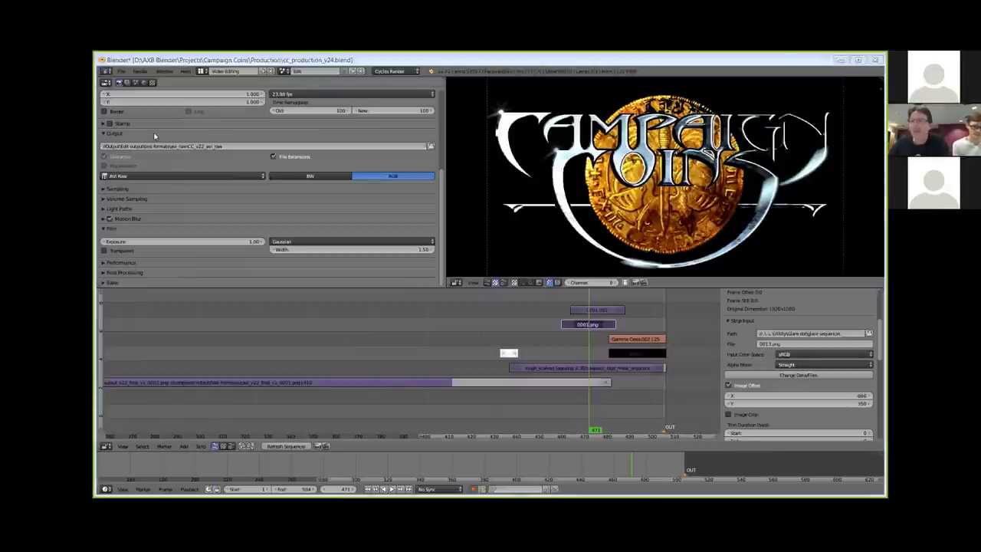
pyautogui.click(106, 82)
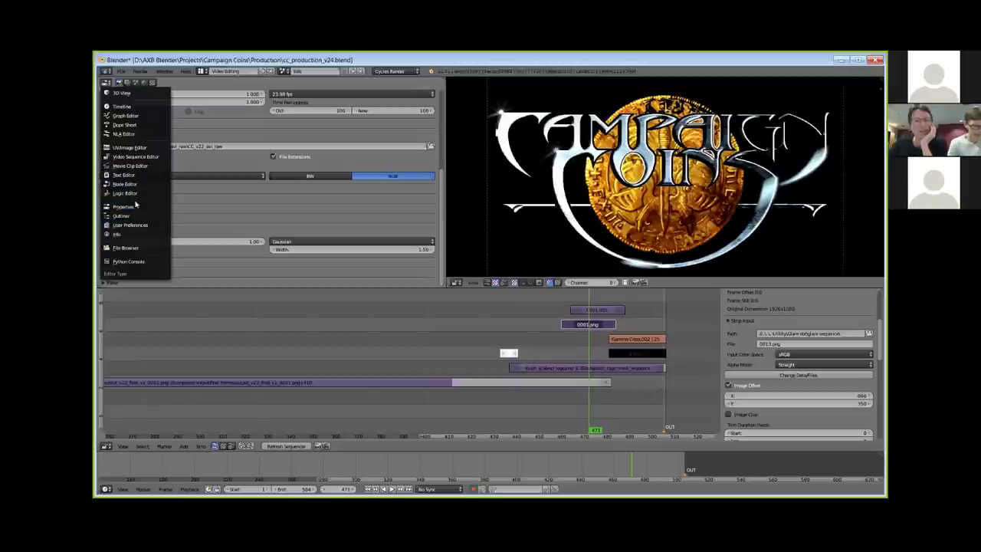
pyautogui.click(139, 148)
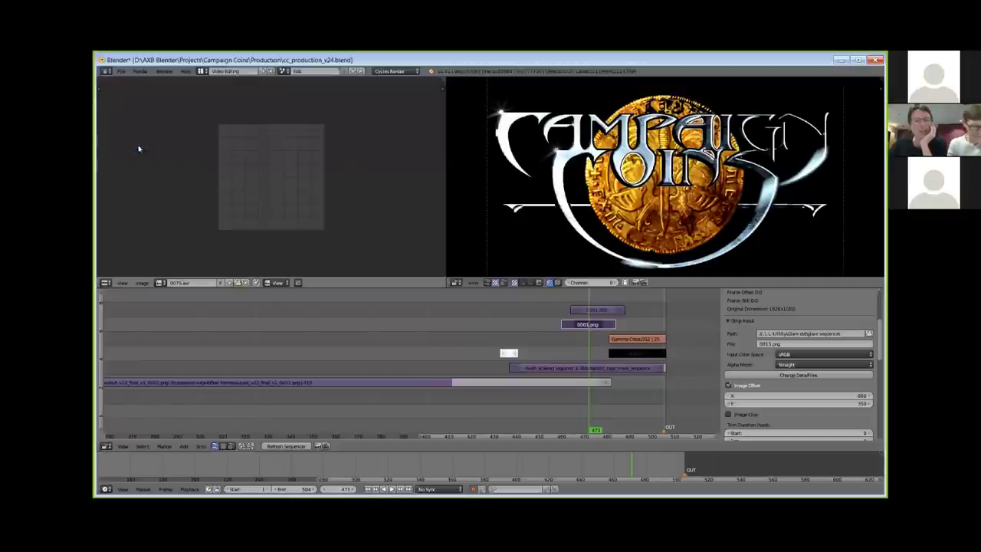
# Load a glare frame from Utility/Glare dot/glare sequence into the image editor.
pyautogui.click(142, 283)
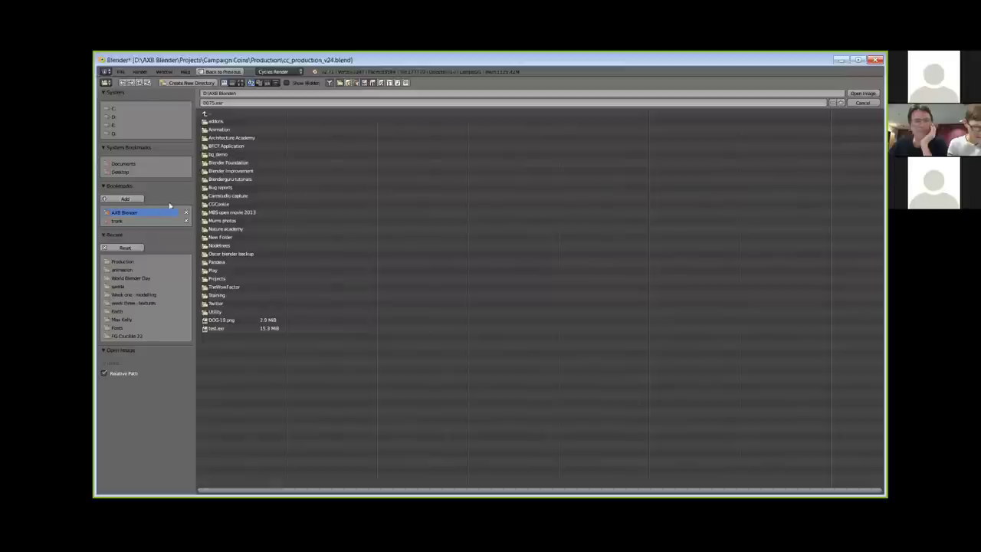
pyautogui.click(222, 312)
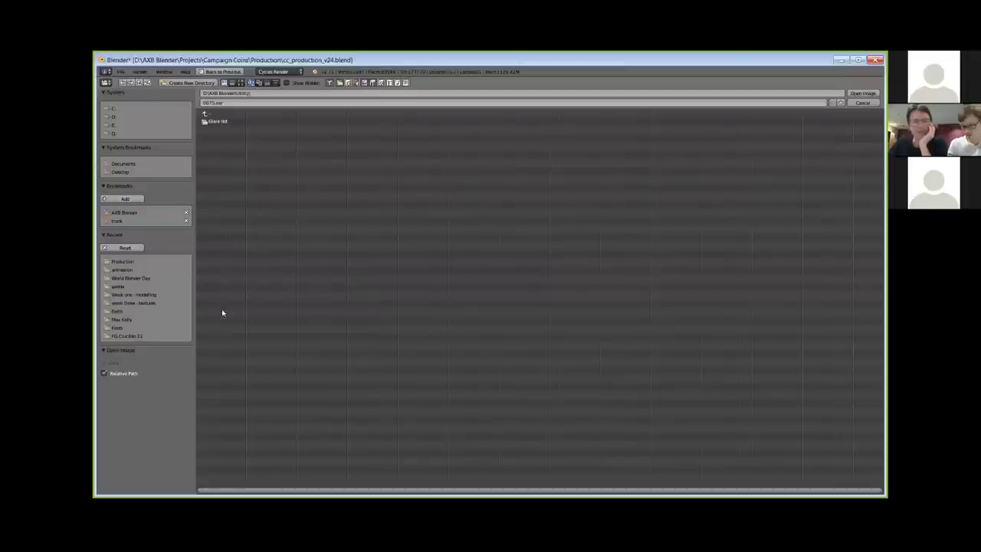
pyautogui.click(220, 122)
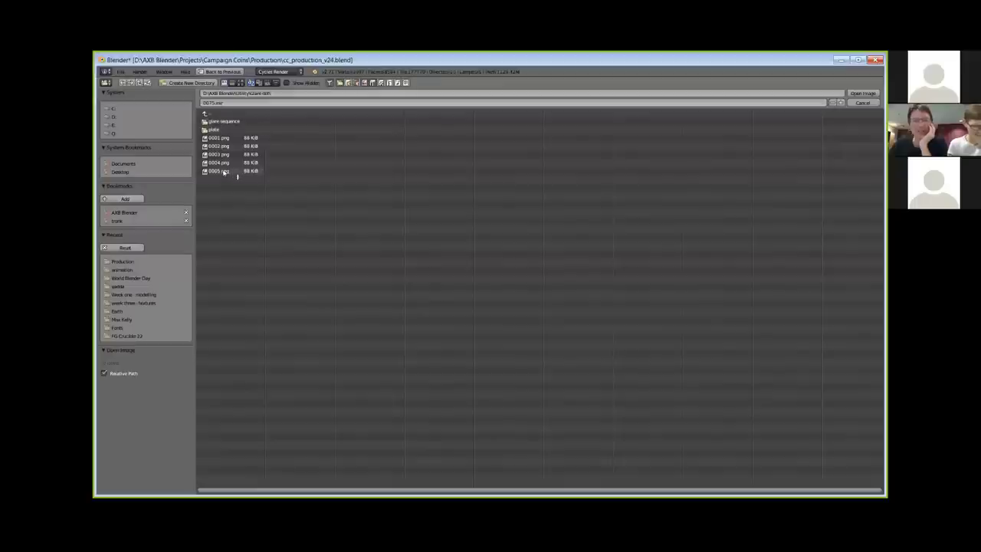
pyautogui.click(219, 121)
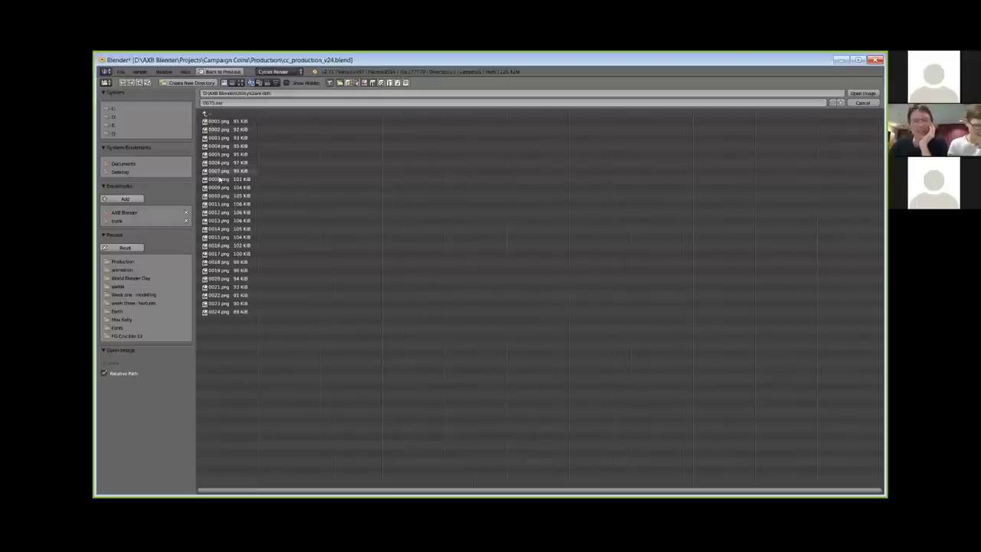
pyautogui.doubleClick(223, 213)
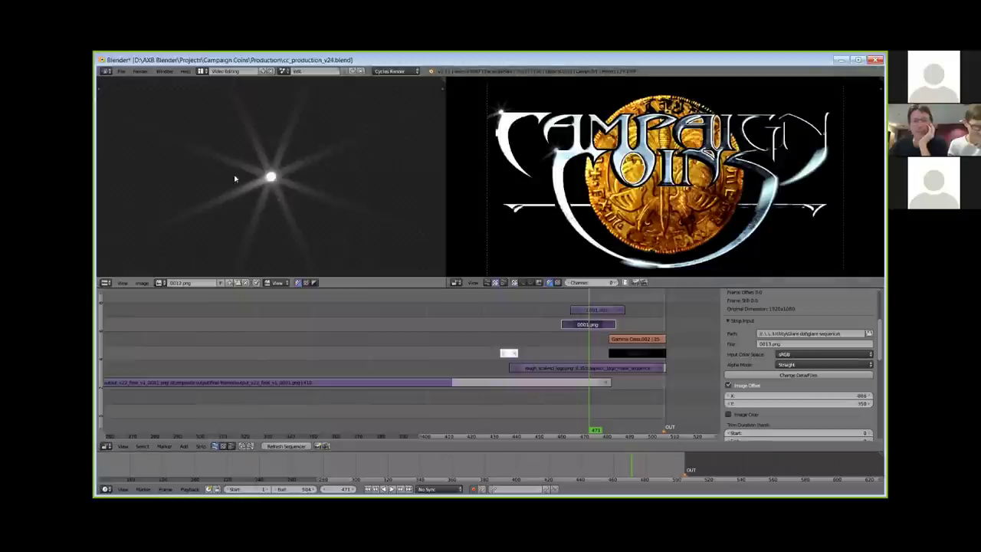
# Open glare frame 0004.png in the image editor.
pyautogui.scroll(-5, 253, 184)
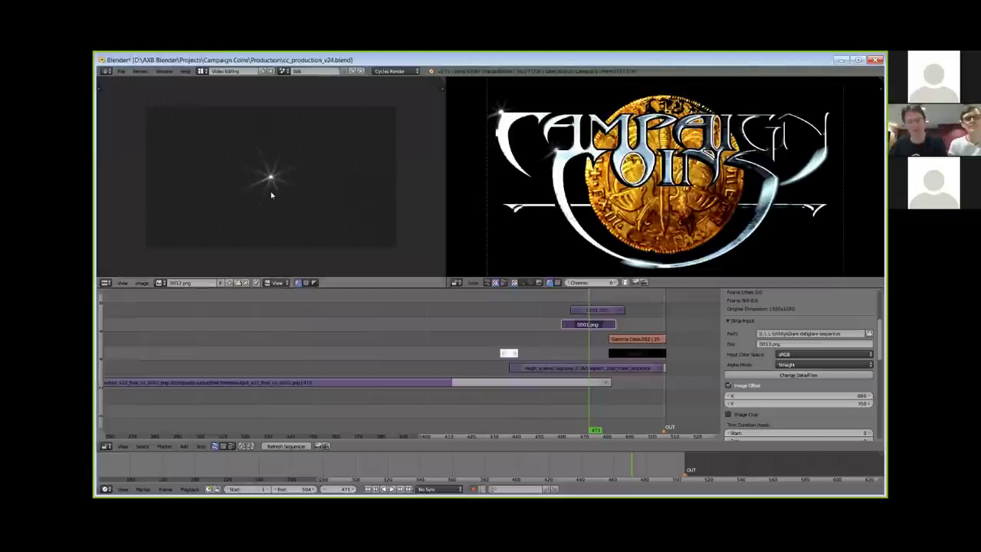
pyautogui.hotkey('alt', 'Tab')
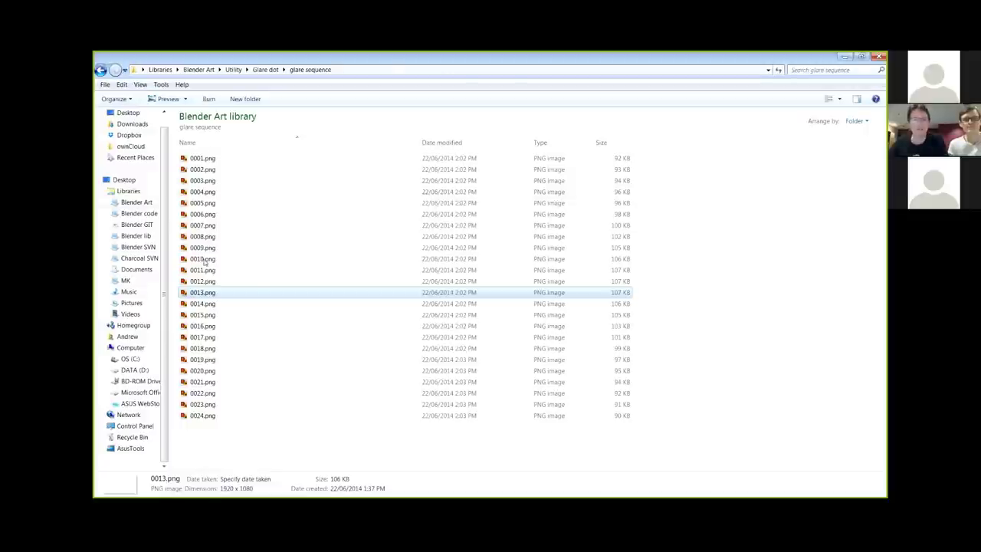
pyautogui.hotkey('alt', 'Tab')
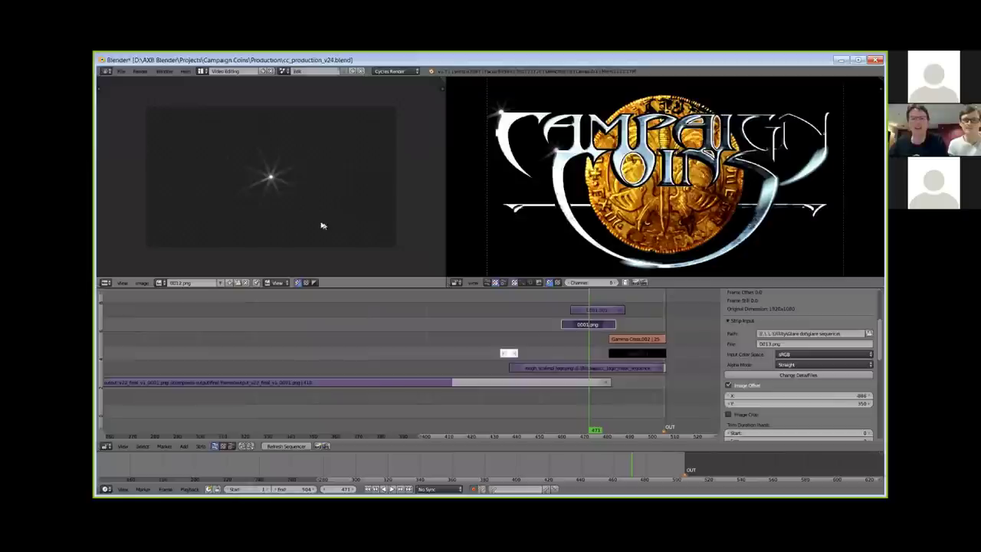
pyautogui.hotkey('alt', 'Tab')
pyautogui.hotkey('alt', 'Tab')
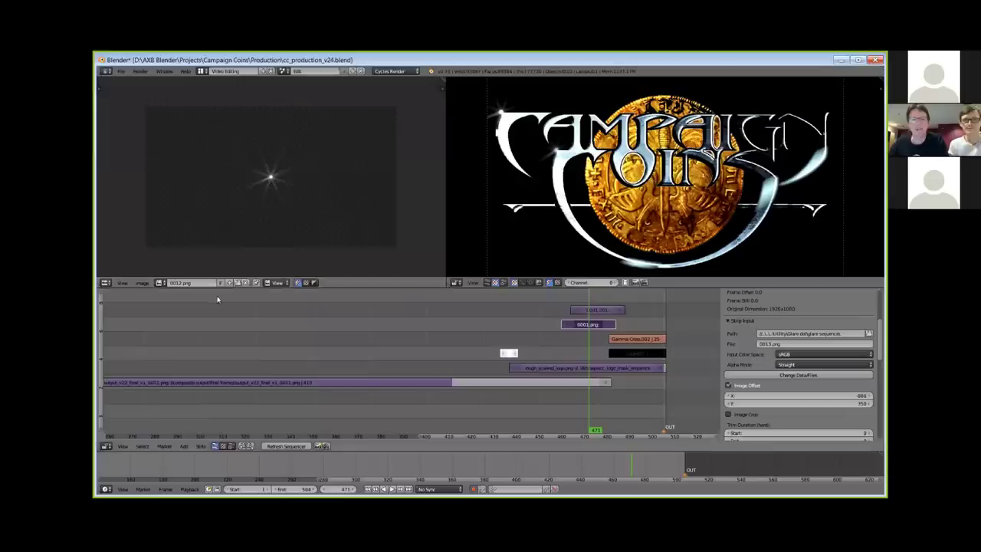
pyautogui.click(142, 283)
pyautogui.click(161, 264)
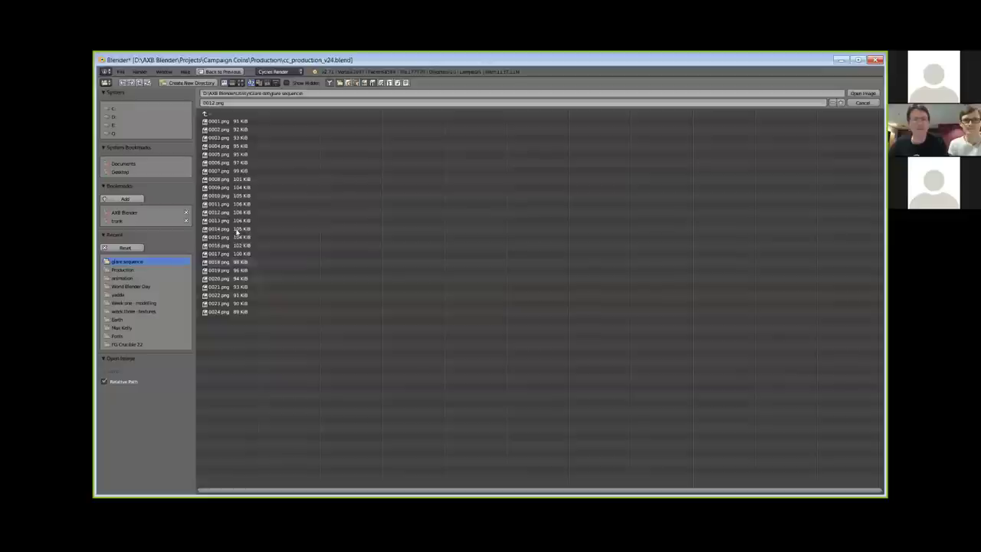
pyautogui.doubleClick(222, 145)
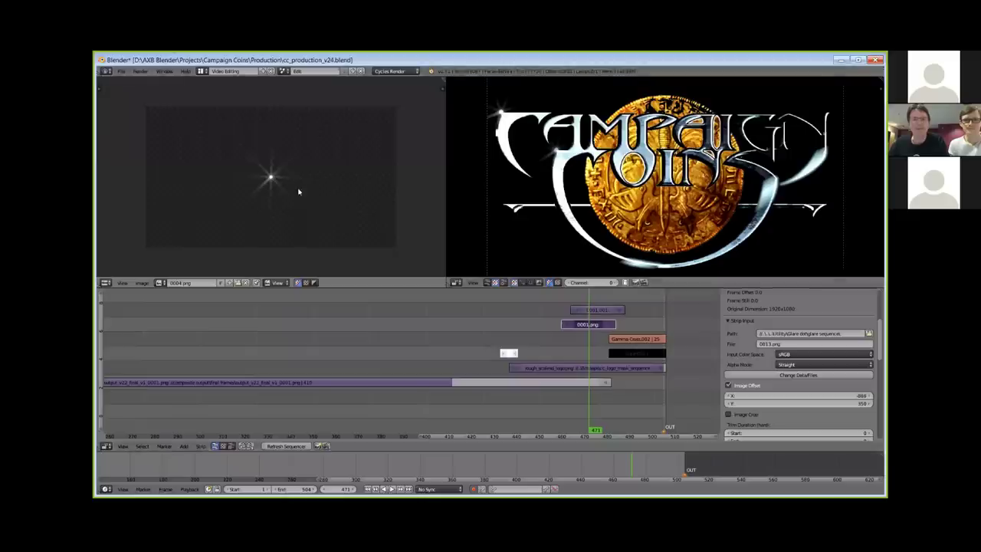
# Try glare frame 0022.png, then settle on 0009.png in the image editor.
pyautogui.click(142, 283)
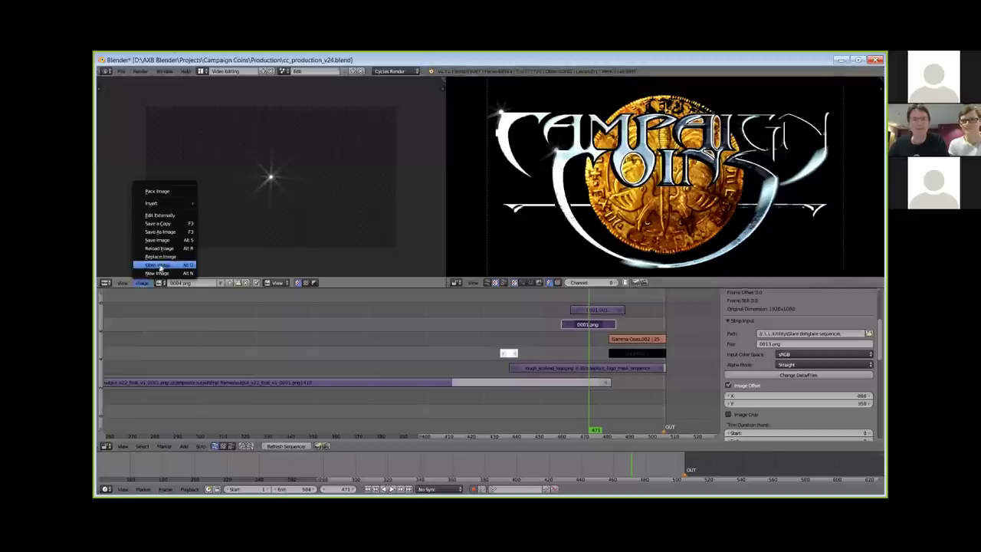
pyautogui.click(173, 265)
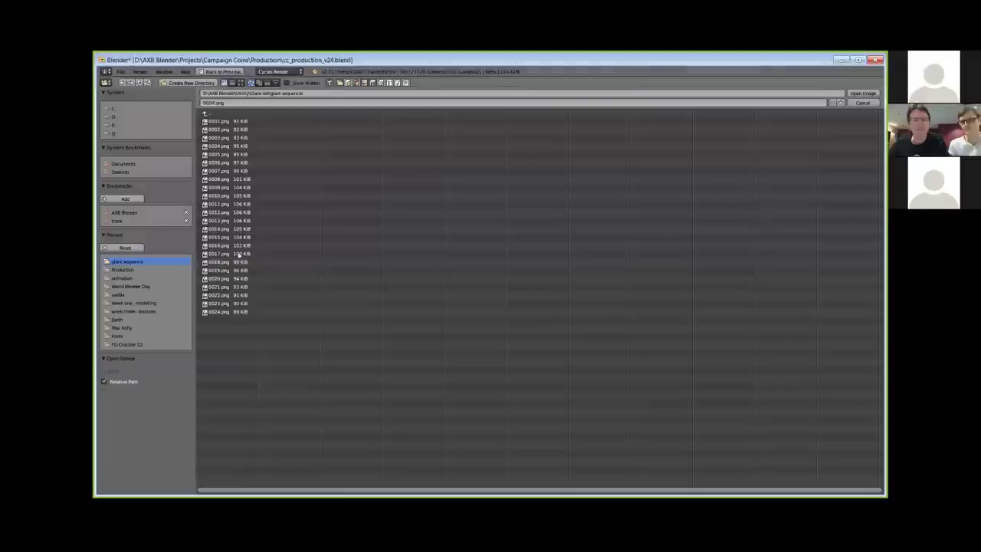
pyautogui.doubleClick(234, 294)
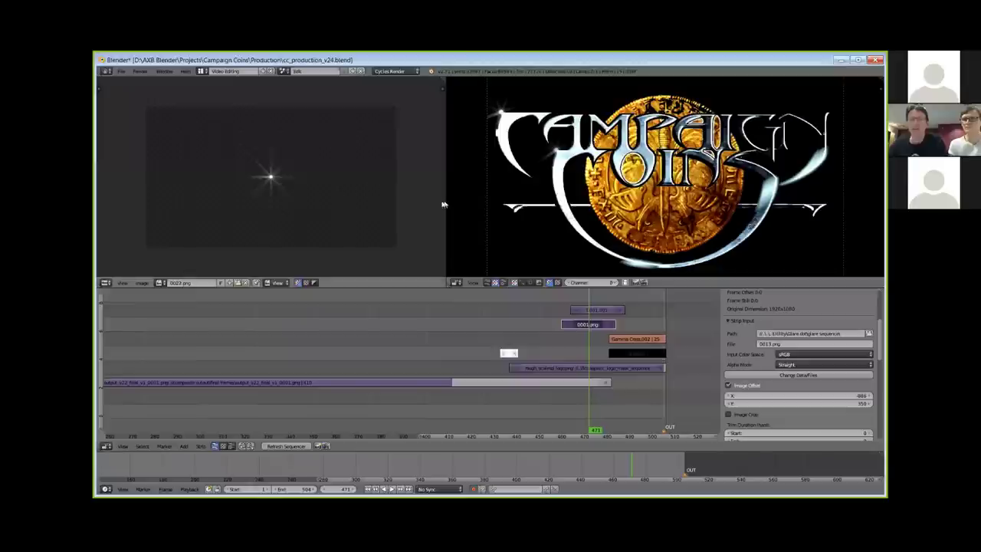
pyautogui.click(141, 283)
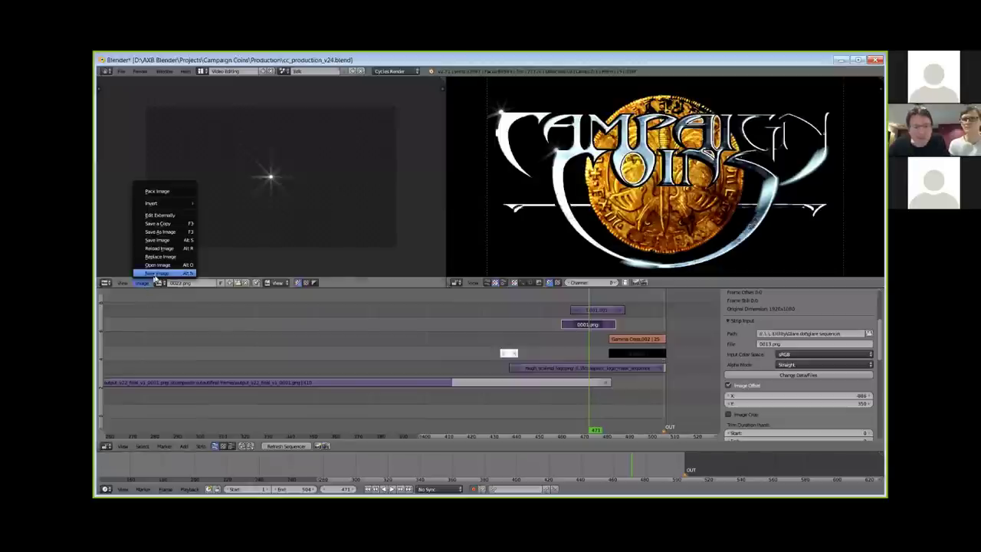
pyautogui.click(158, 266)
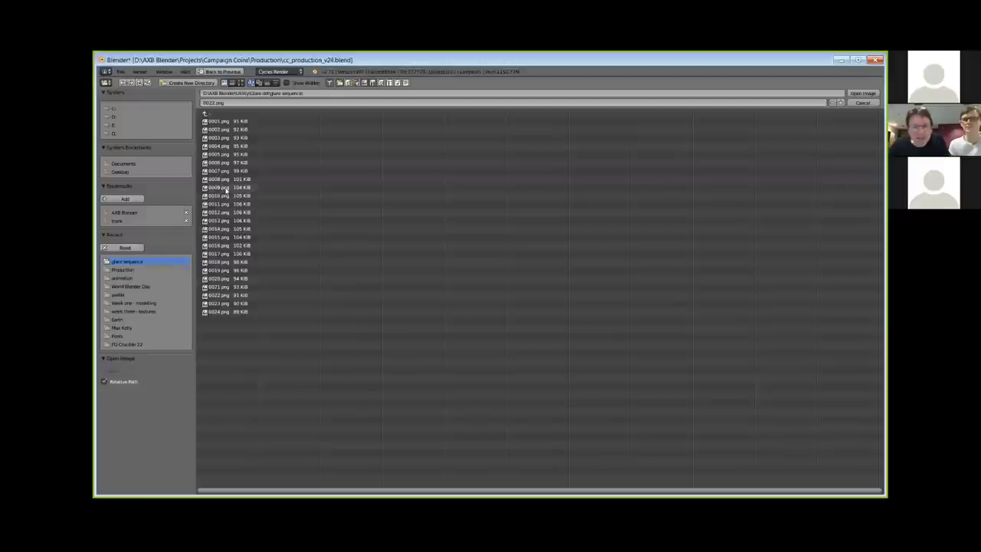
pyautogui.click(225, 189)
pyautogui.doubleClick(226, 189)
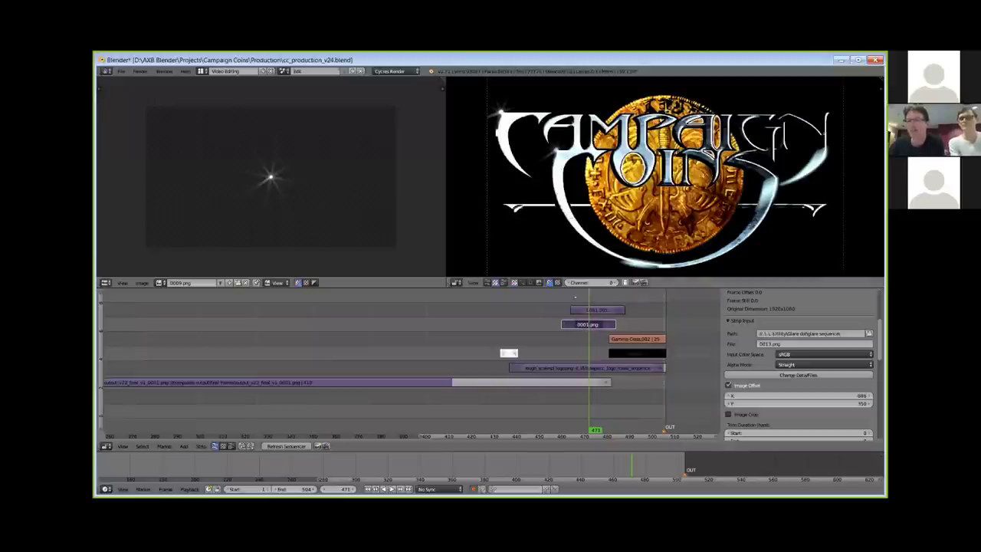
# Drag the glare strip's Image Offset X to shift the glare horizontally.
pyautogui.scroll(-4, 874, 329)
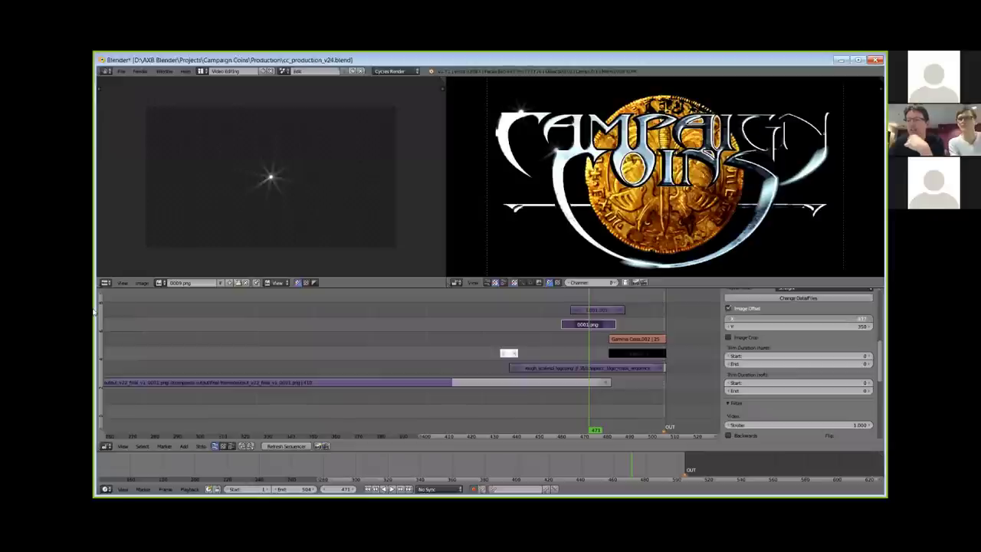
pyautogui.moveTo(797, 318); pyautogui.dragTo(815, 338)
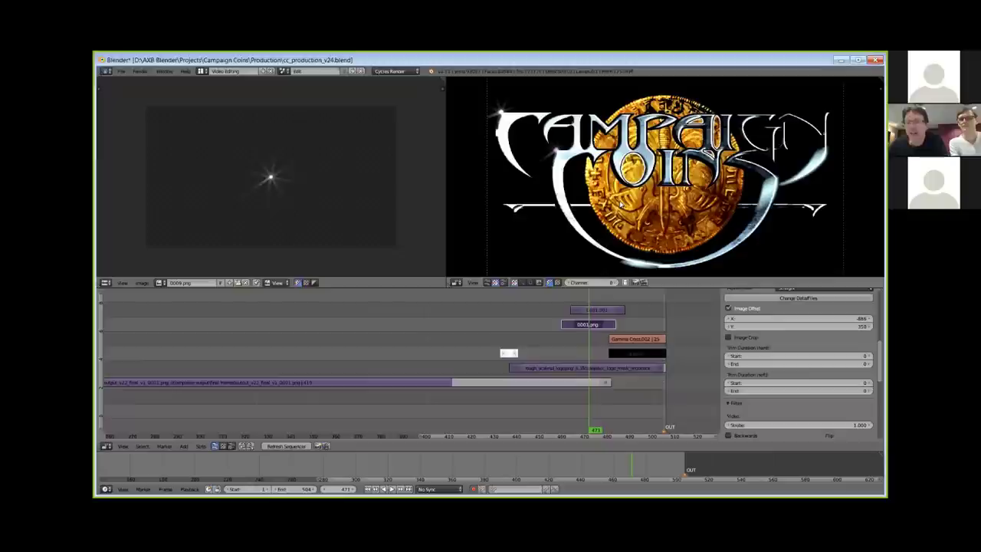
pyautogui.moveTo(882, 353); pyautogui.dragTo(884, 375)
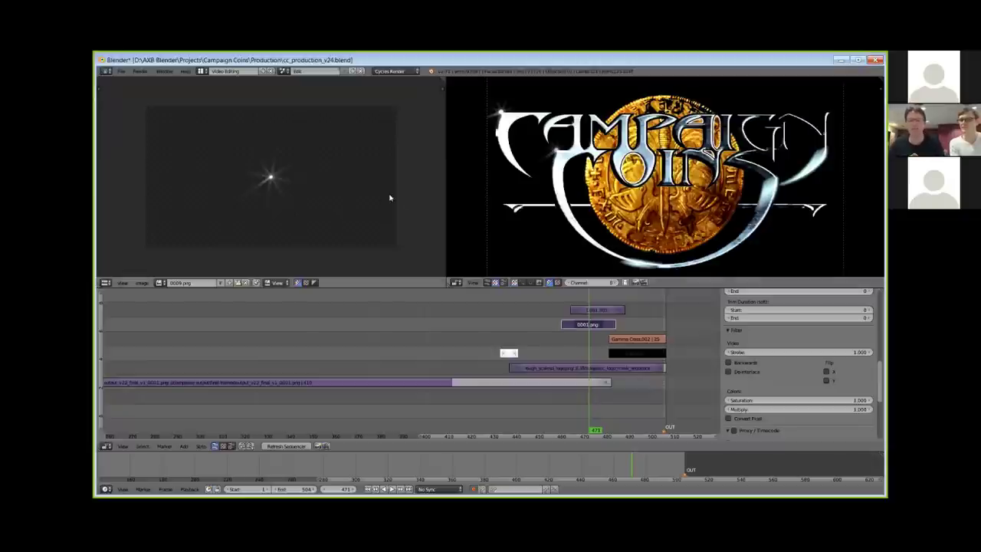
pyautogui.hotkey('shift', 'a')
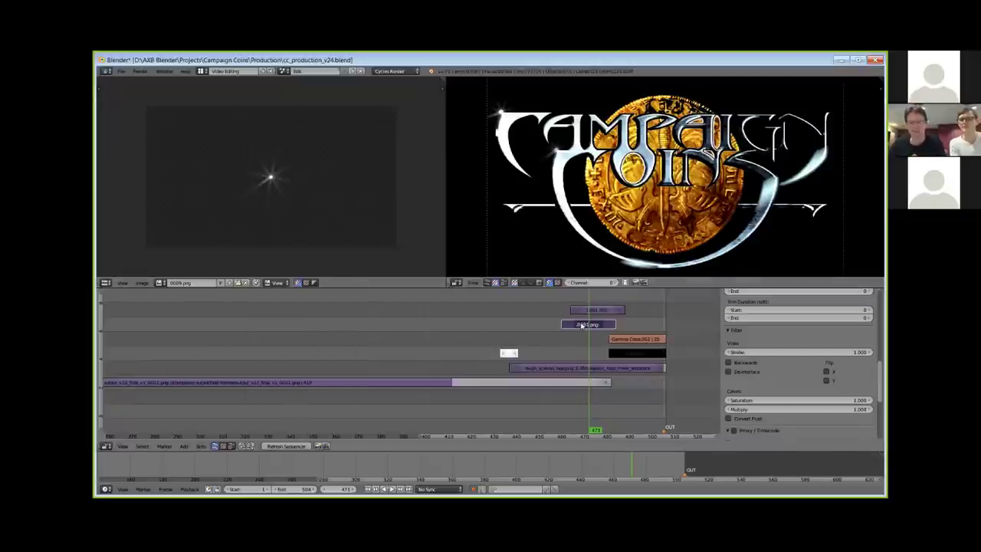
# Duplicate the glare strip as 0001.002 and drop it further left, undoing a snap to the playhead.
pyautogui.press('g')
pyautogui.hotkey('shift', 'd')
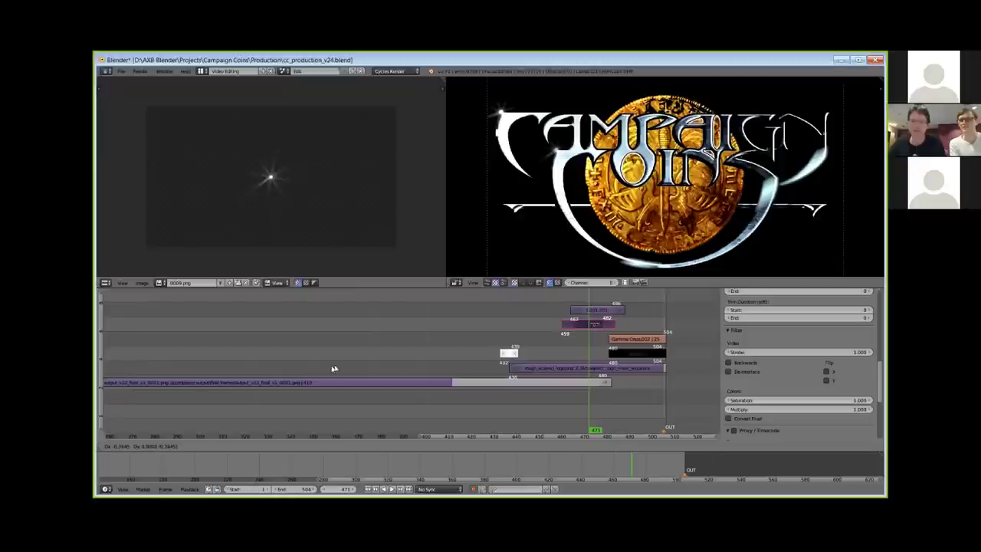
pyautogui.click(314, 369)
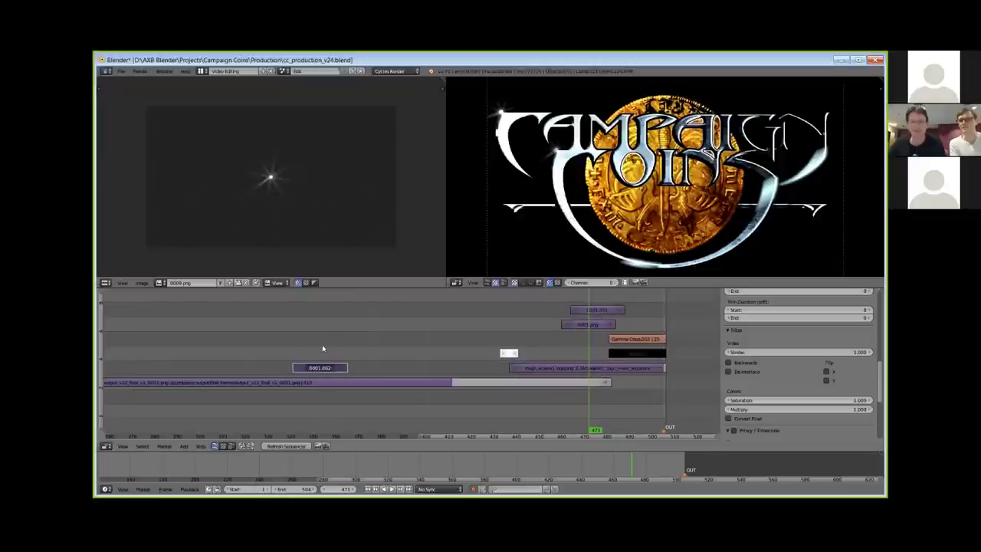
pyautogui.rightClick(318, 384)
pyautogui.rightClick(319, 369)
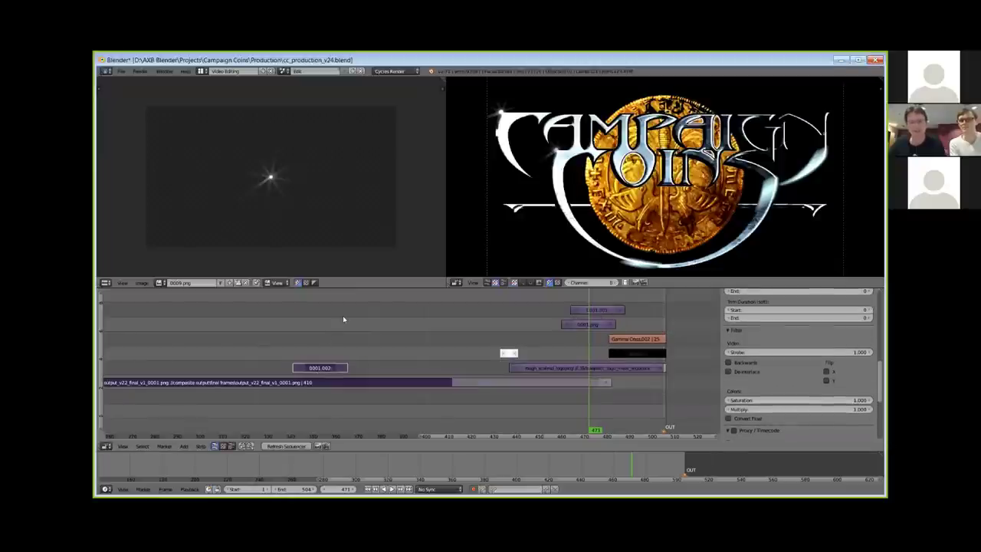
pyautogui.hotkey('shift', 's')
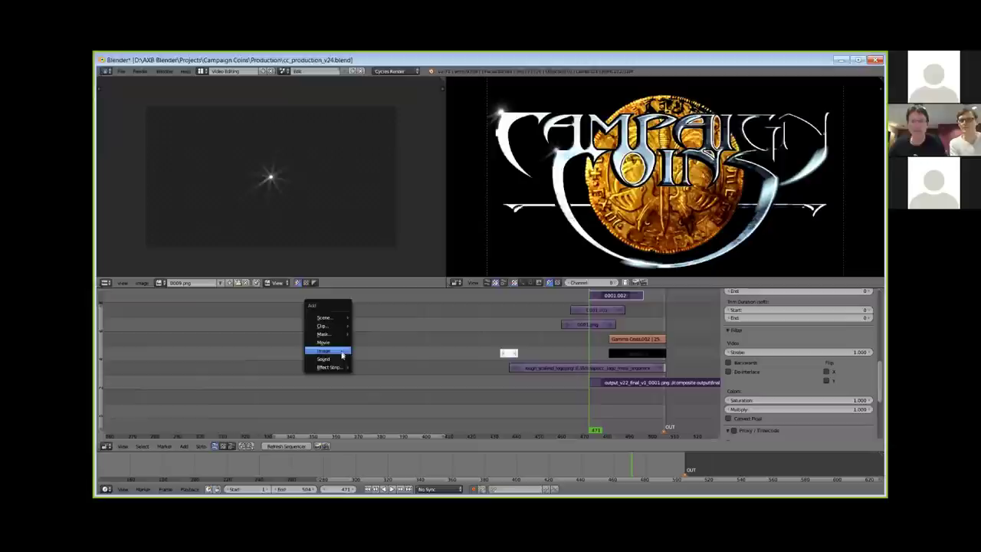
pyautogui.click(343, 350)
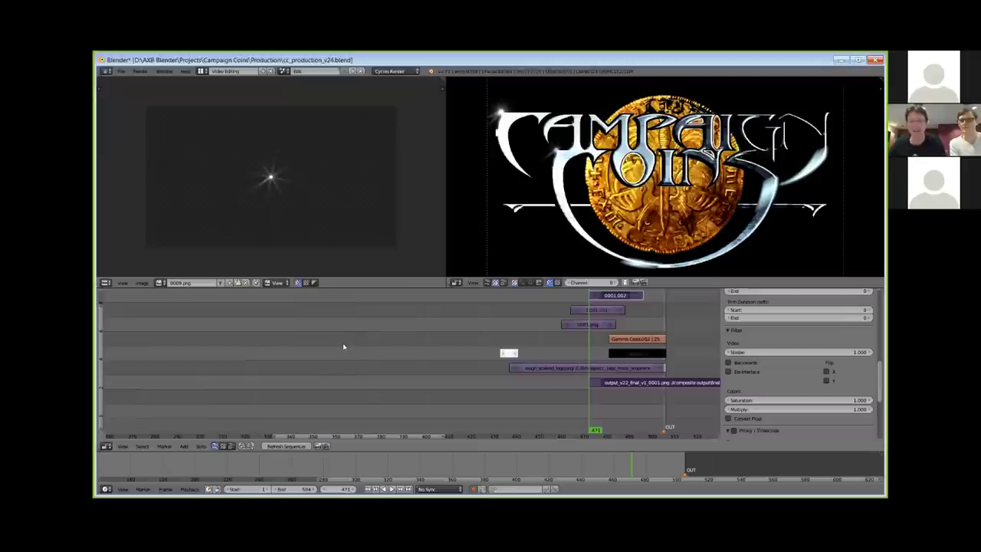
pyautogui.hotkey('ctrl', 'z')
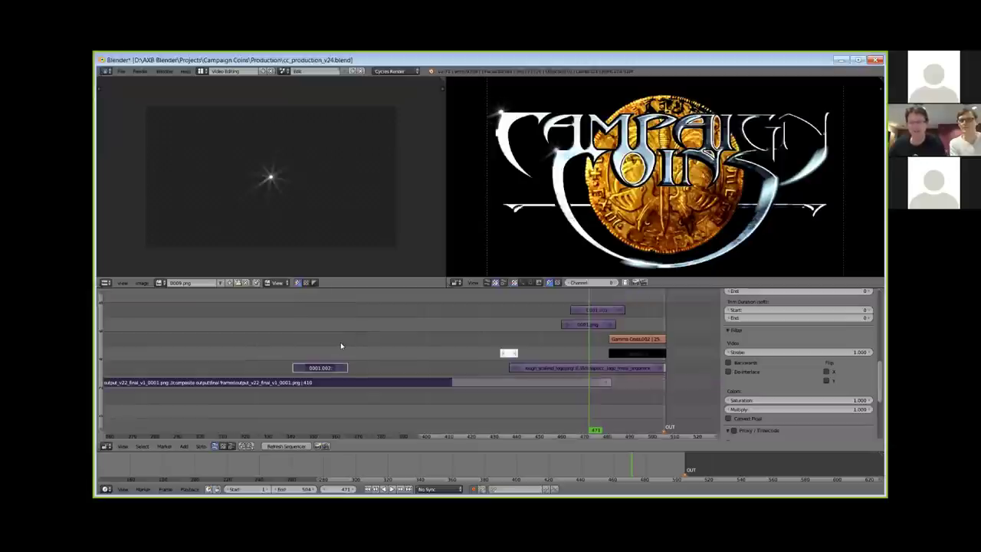
# Add a Gamma Cross transition strip and move the playhead to about frame 354.
pyautogui.hotkey('shift', 'a')
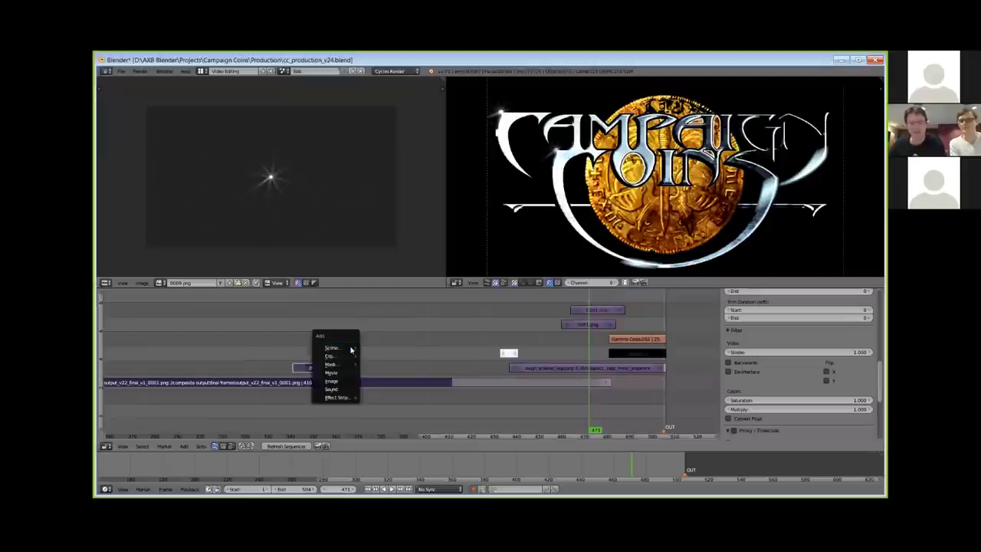
pyautogui.moveTo(351, 350)
pyautogui.moveTo(345, 397)
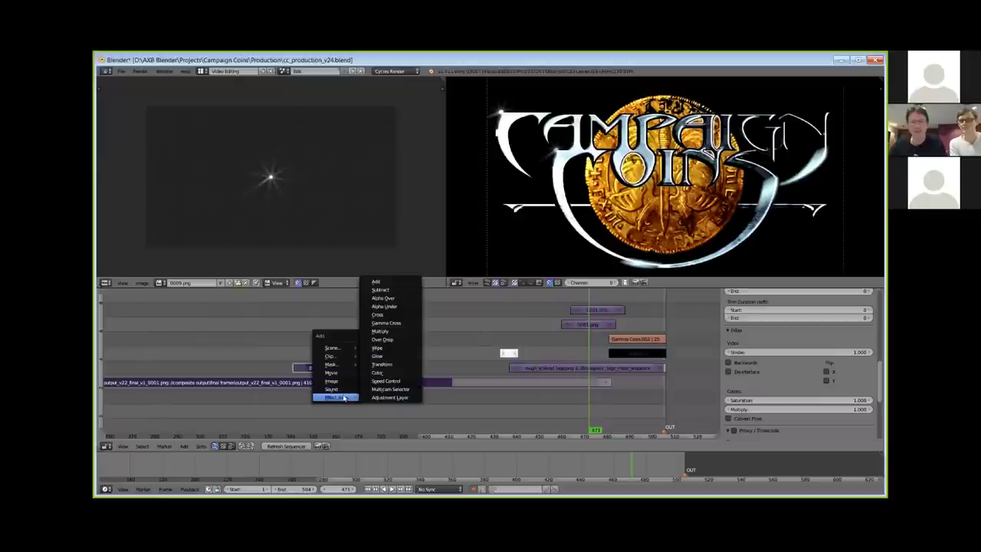
pyautogui.click(394, 323)
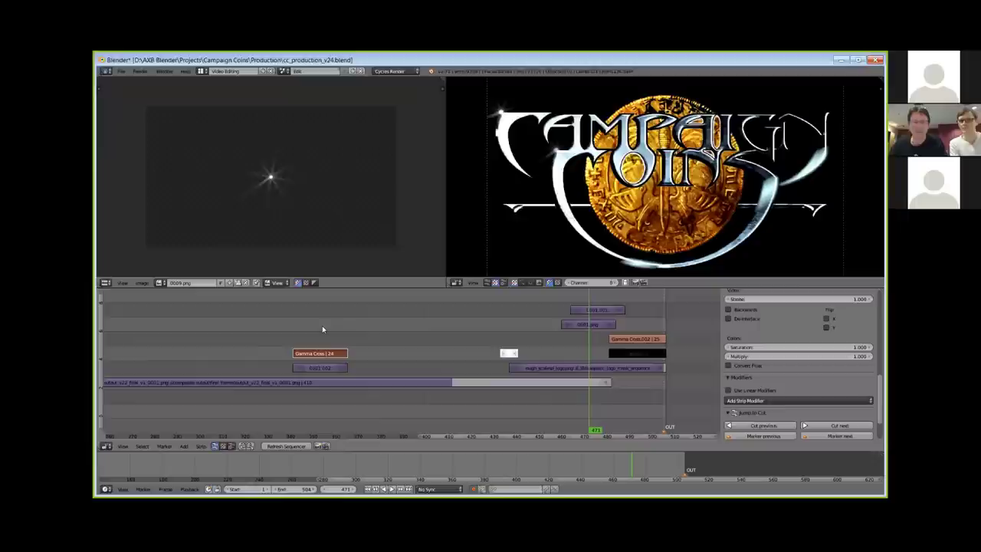
pyautogui.click(323, 330)
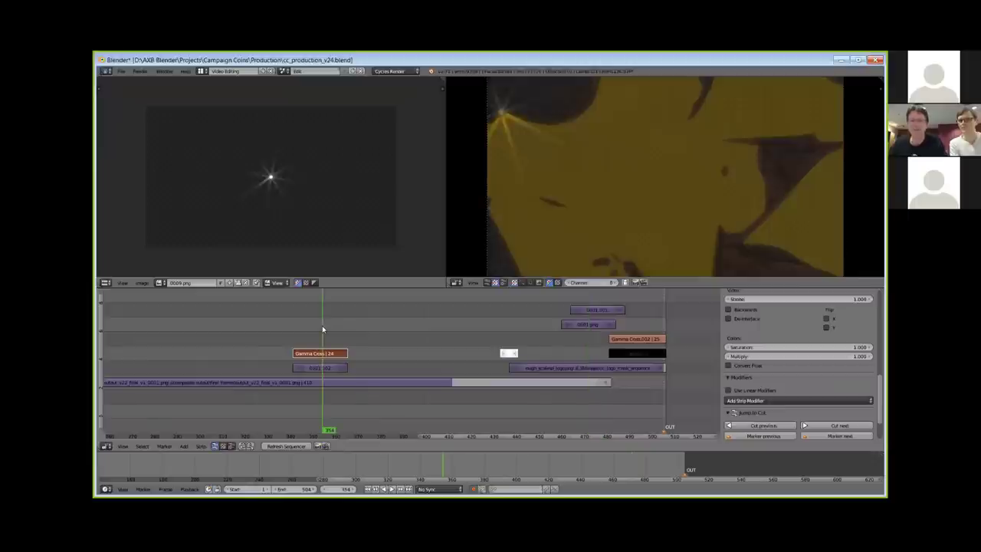
# Select the Gamma Cross strip and erase it.
pyautogui.rightClick(298, 391)
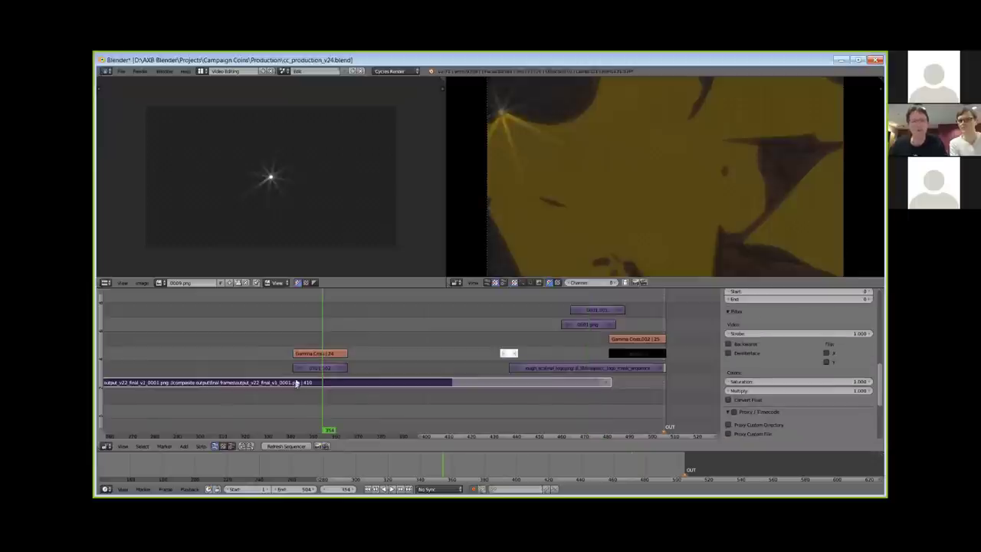
pyautogui.rightClick(314, 367)
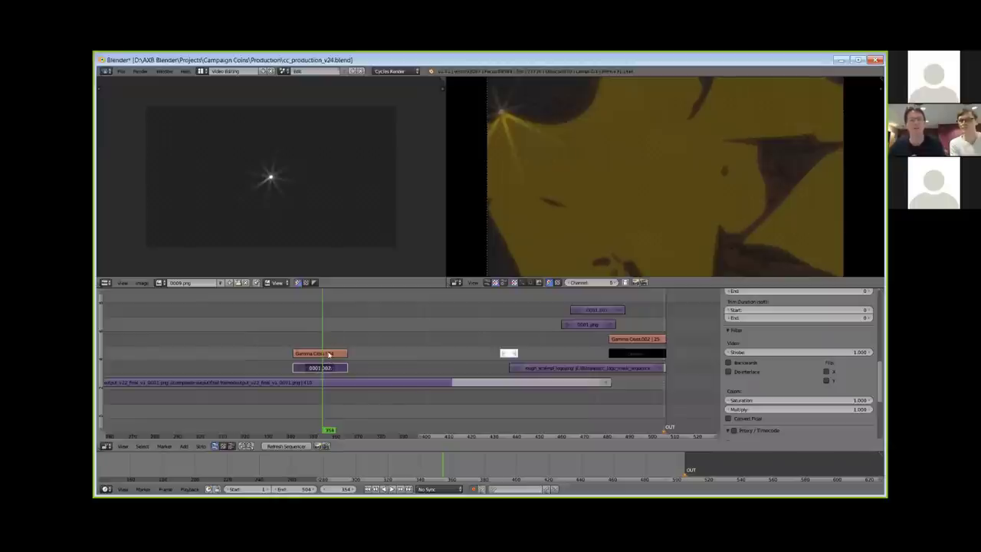
pyautogui.rightClick(329, 354)
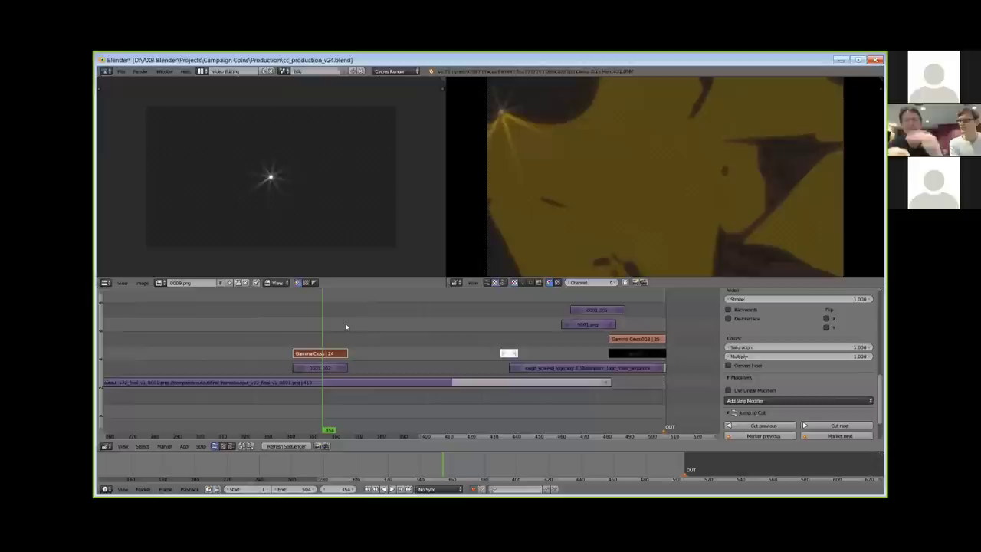
pyautogui.press('x')
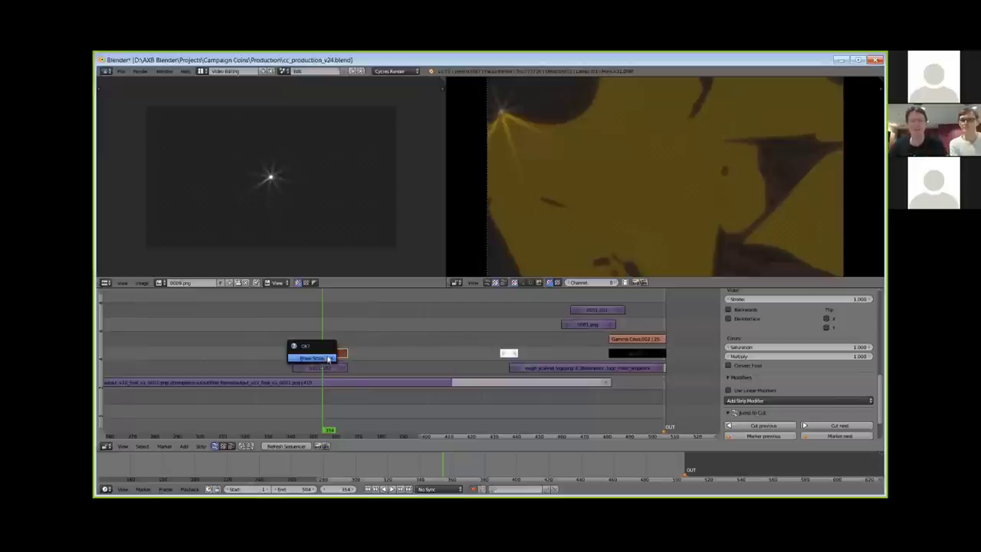
pyautogui.click(328, 359)
pyautogui.rightClick(328, 368)
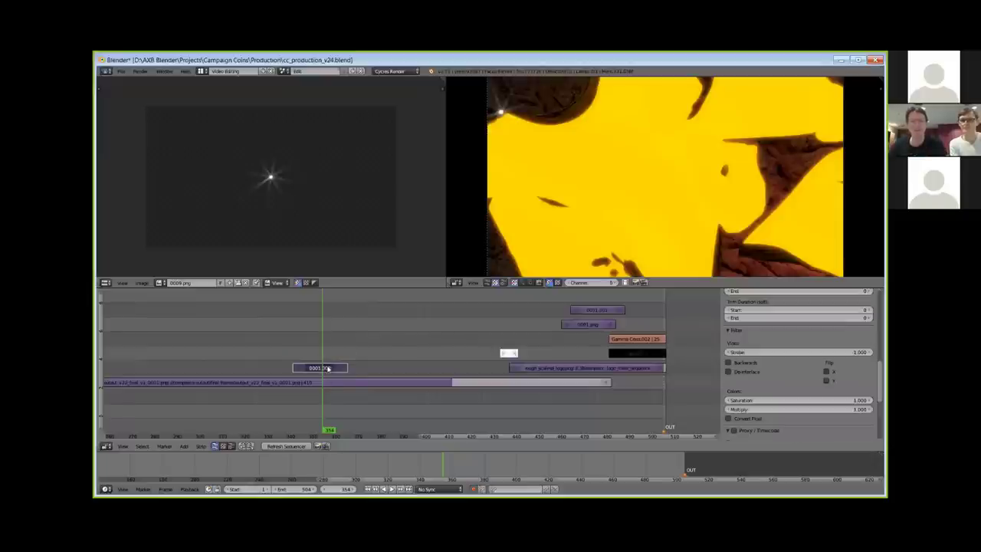
pyautogui.moveTo(878, 379); pyautogui.dragTo(881, 305)
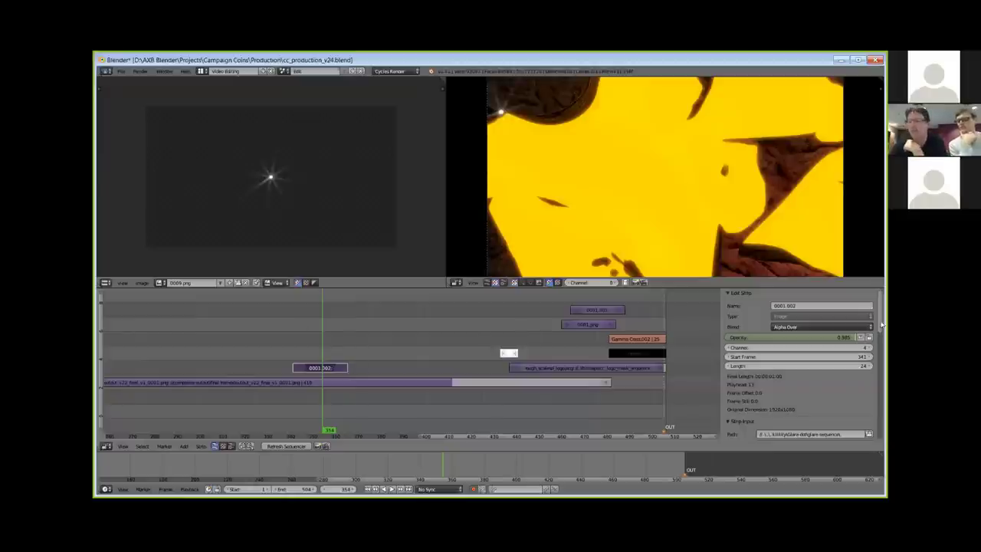
pyautogui.moveTo(881, 323); pyautogui.dragTo(881, 443)
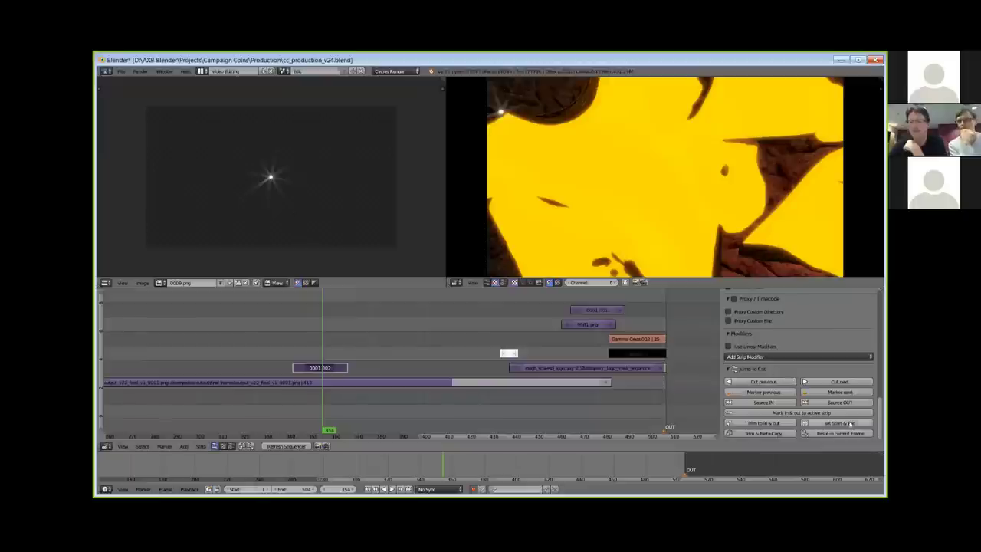